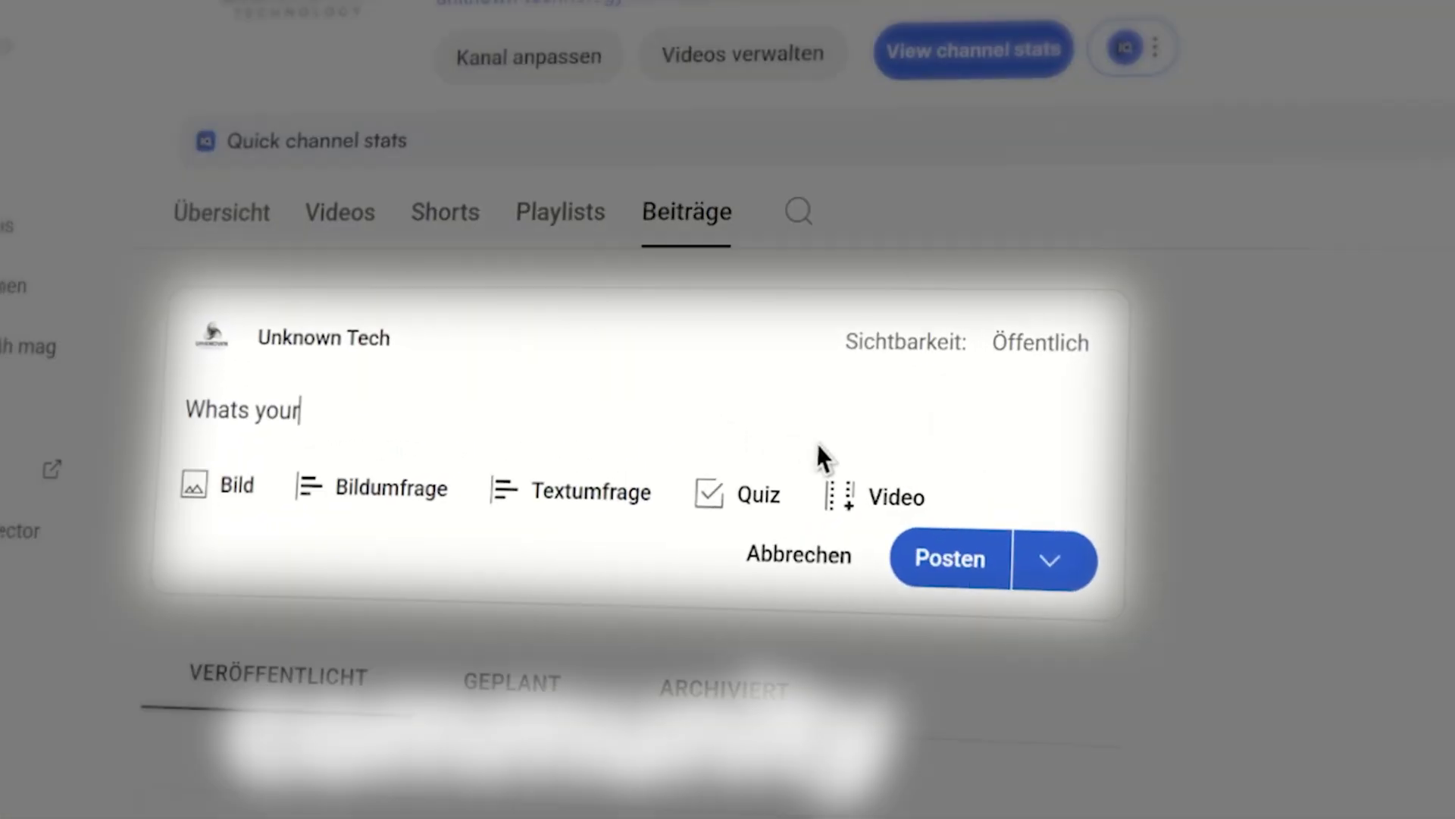
Browse to the HDQwalls Firewatch Minimalism wallpaper page at 2880x1800.
text(favorite set)
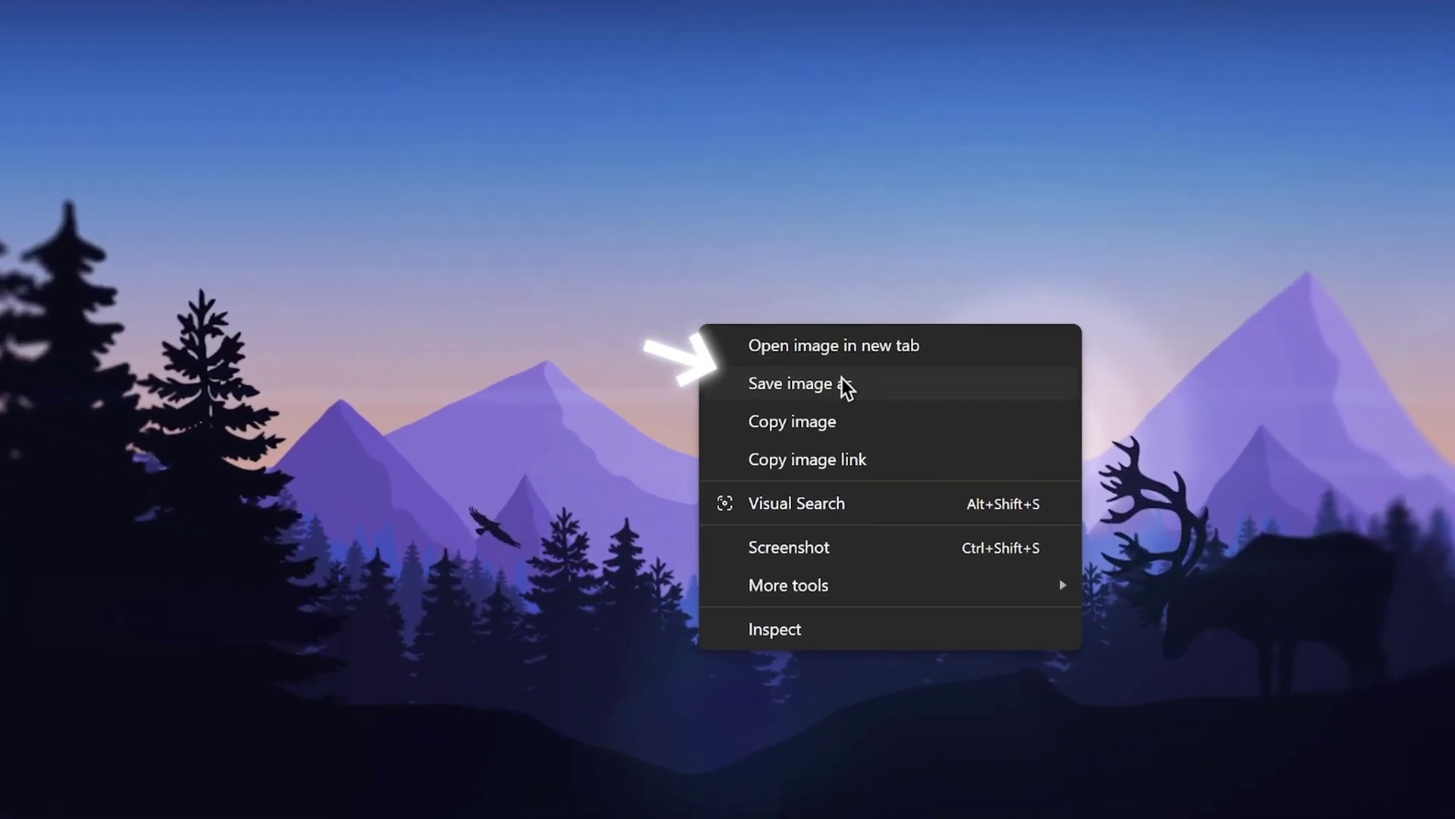
Save the wallpaper image as firewatch-minimalism-0u-2880x1800.jpg.
click(841, 383)
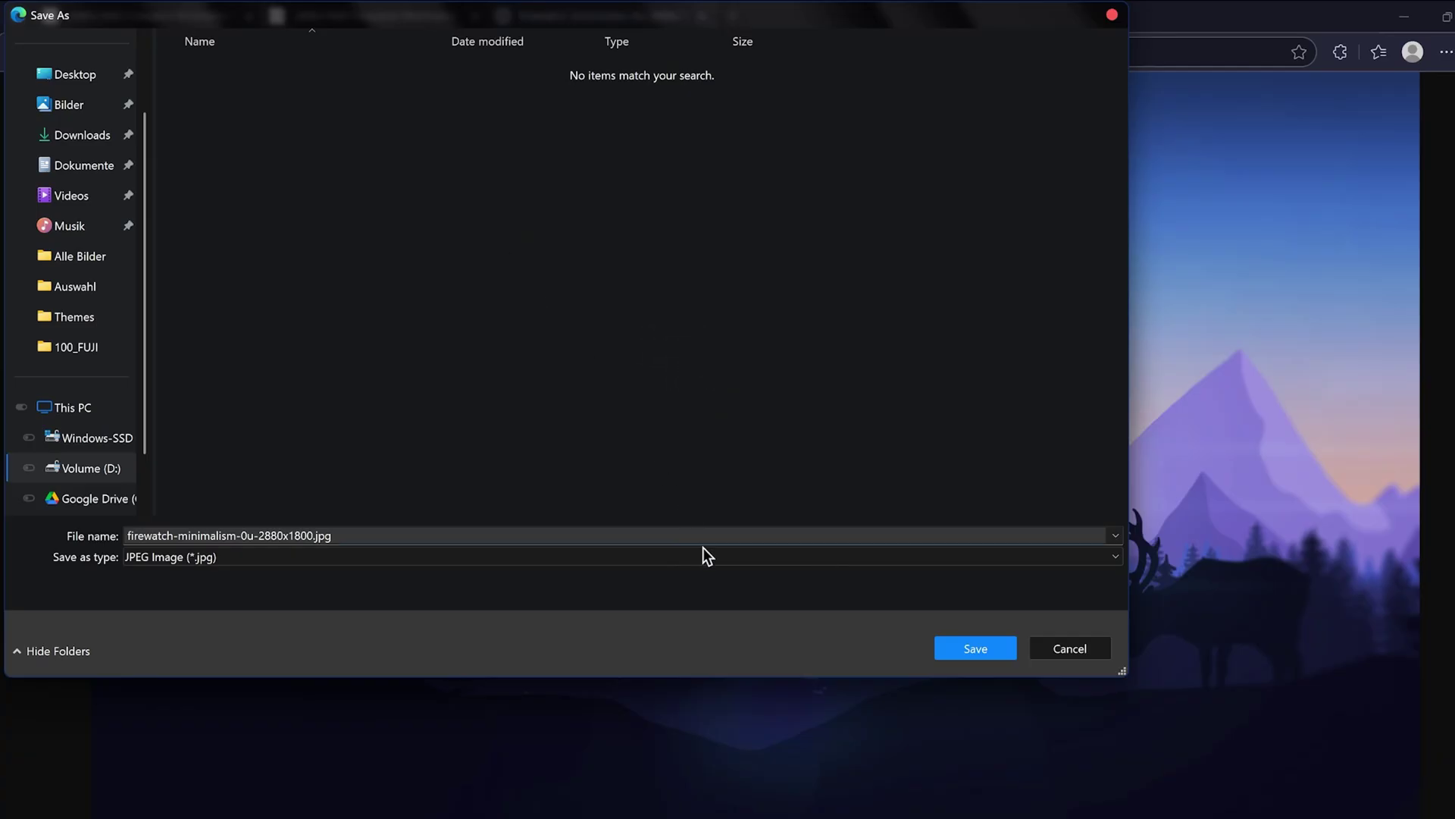
click(974, 649)
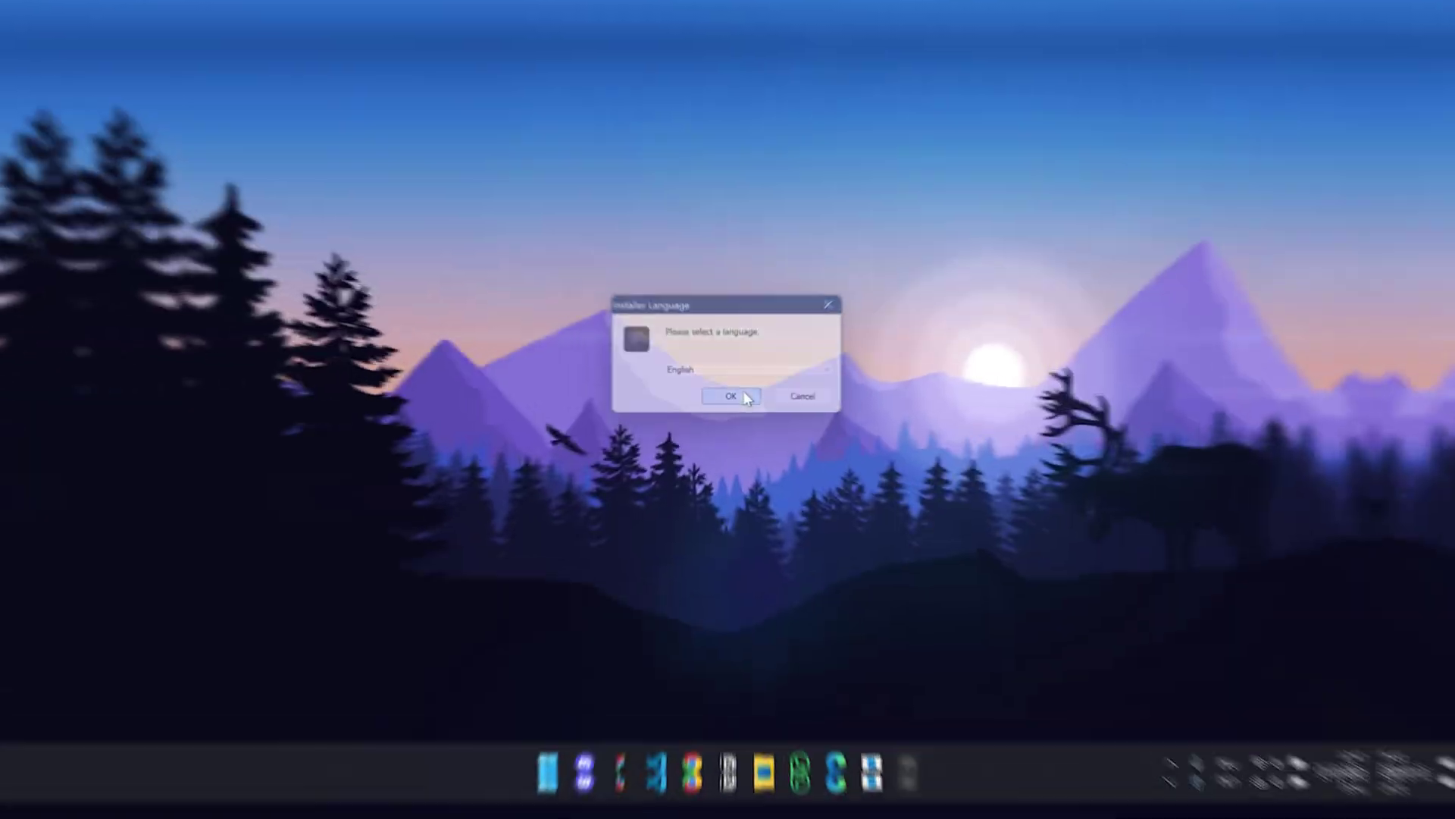
Create a new Windhawk folder under Customization as the install location.
click(731, 395)
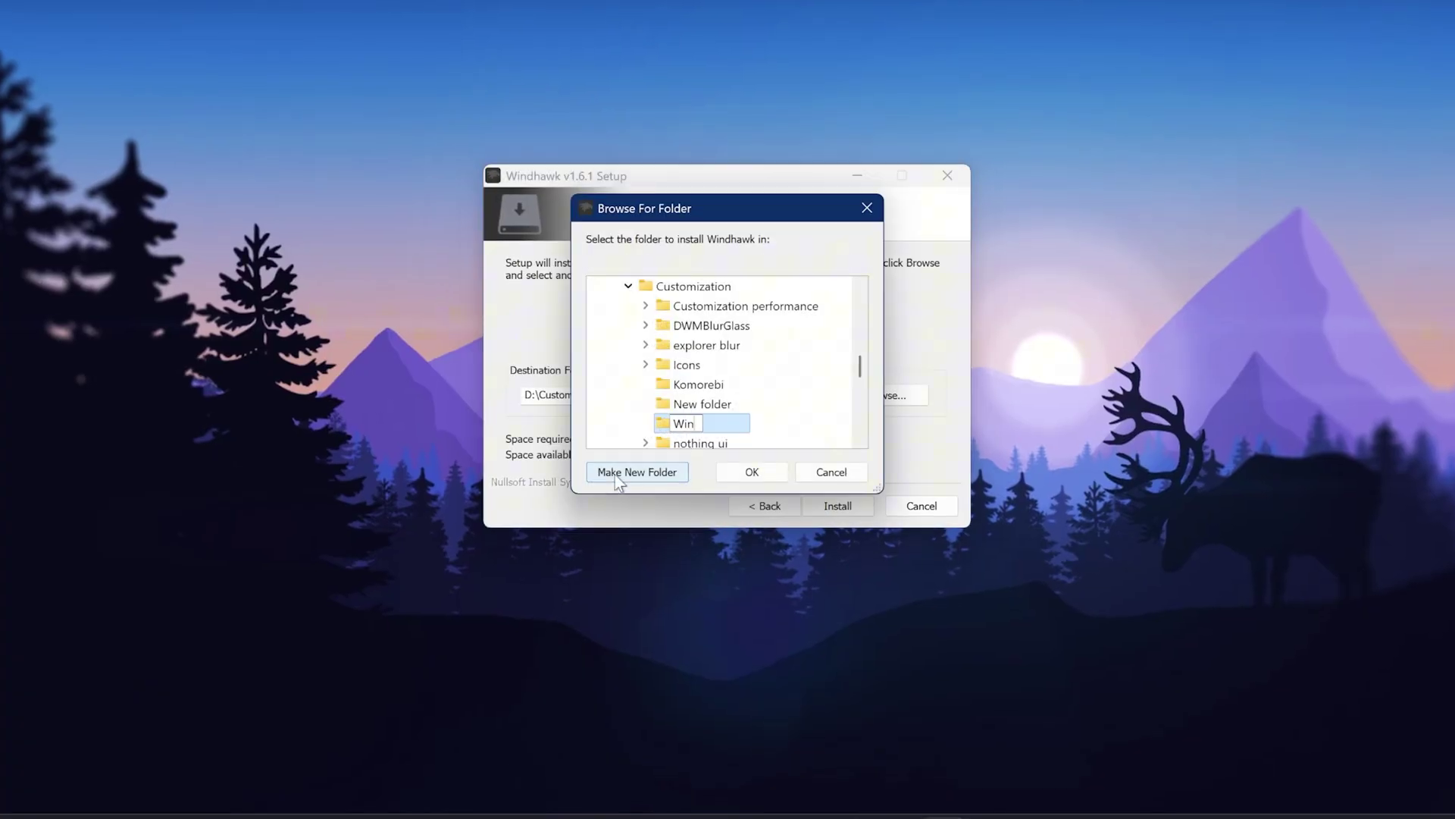
text(dhawk)
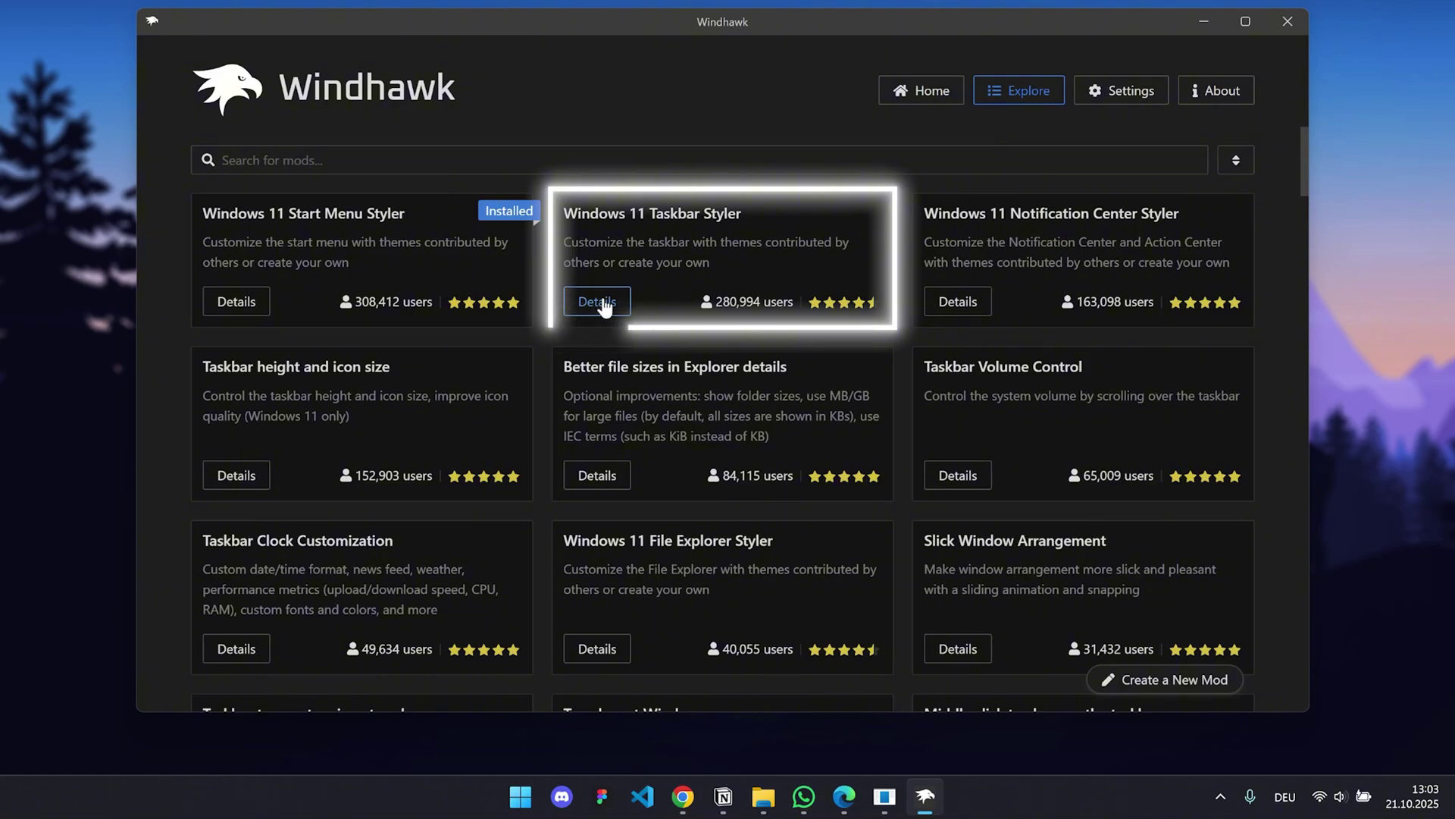
Install the Windows 11 Taskbar Styler mod, accepting the risk, and choose the SimplyTransparent theme.
click(601, 302)
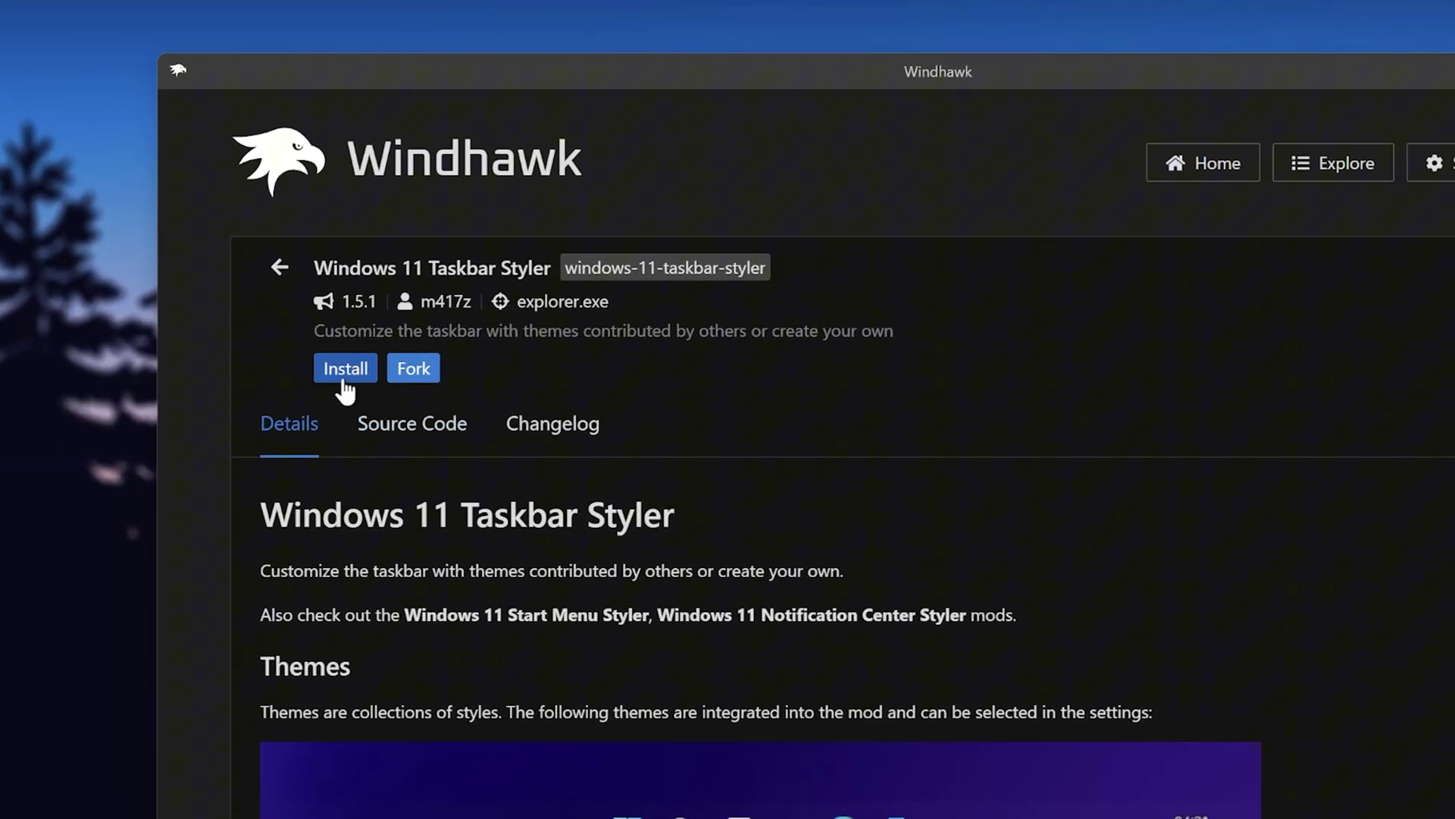
click(277, 246)
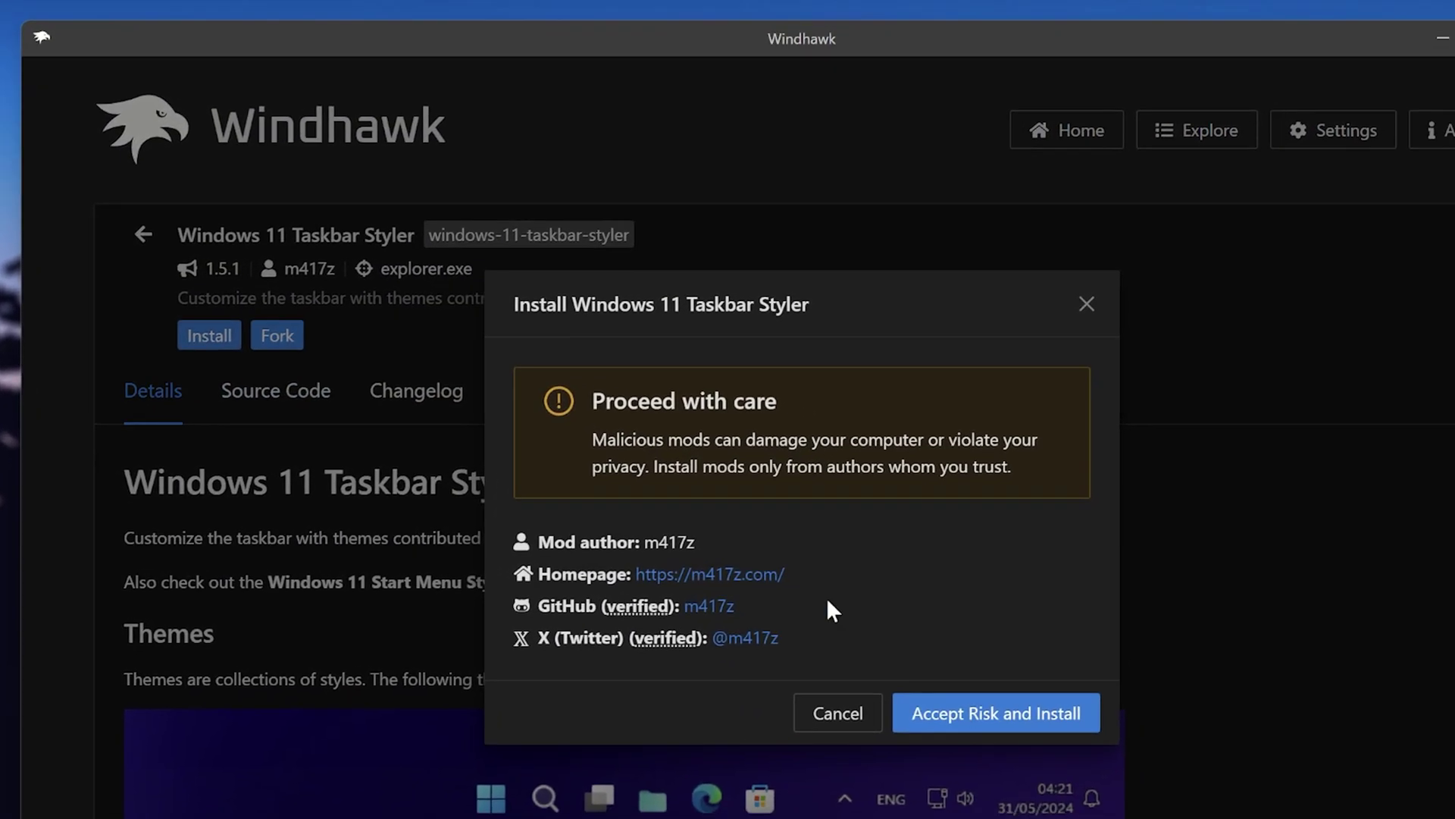
click(958, 715)
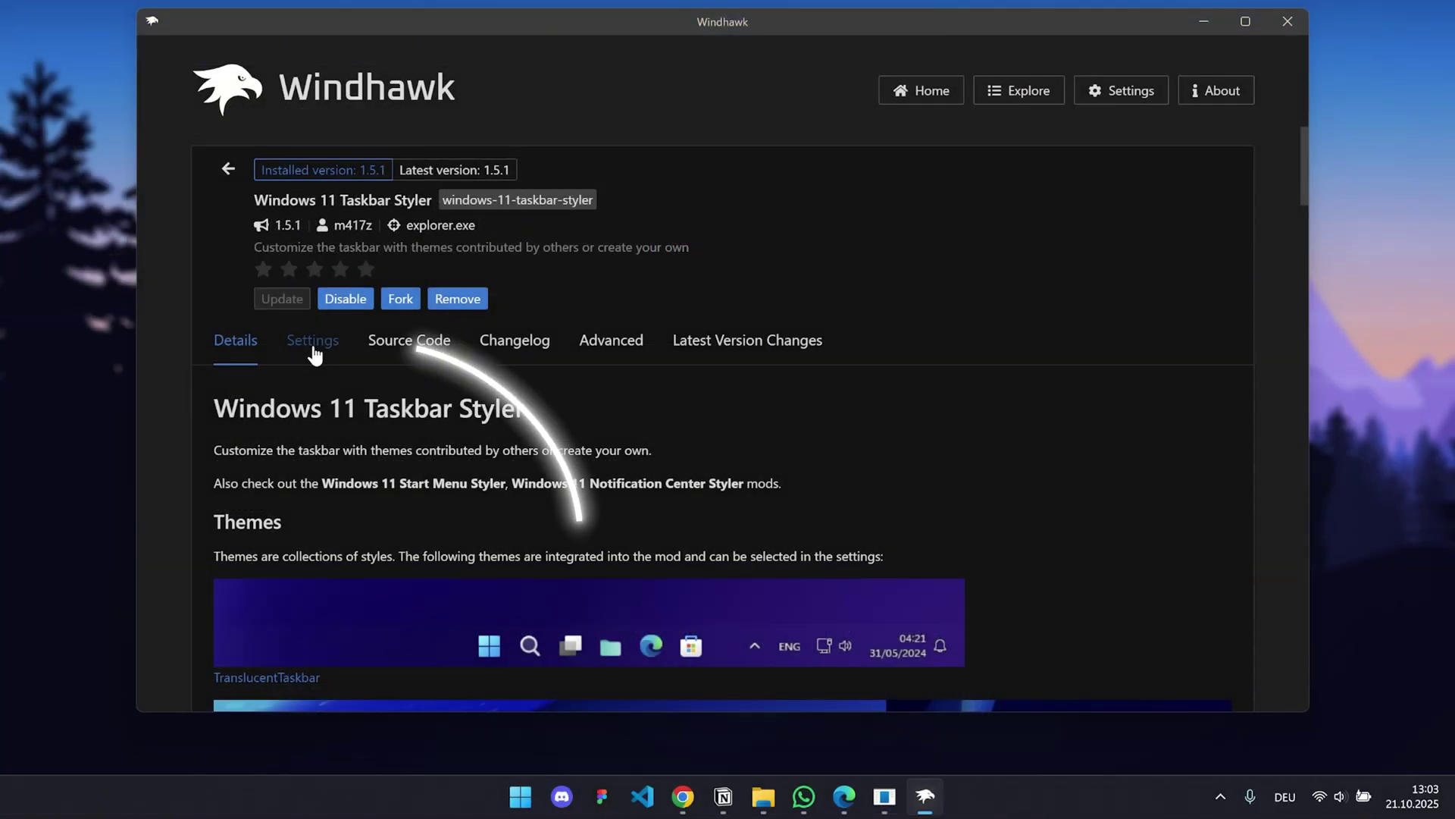
click(312, 341)
click(379, 510)
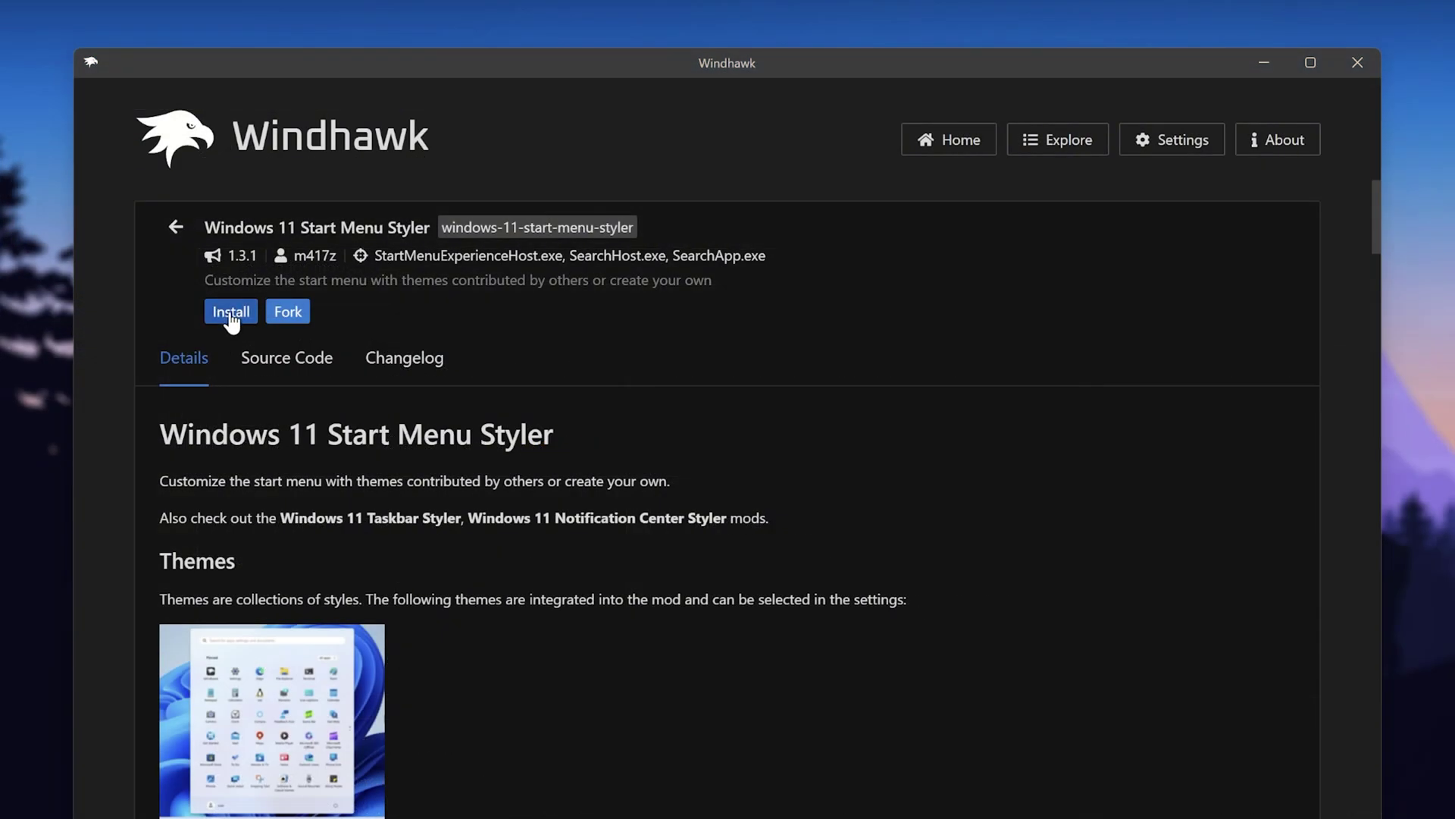
Install the Windows 11 Start Menu Styler mod, then start installing Notification Center Styler.
click(231, 313)
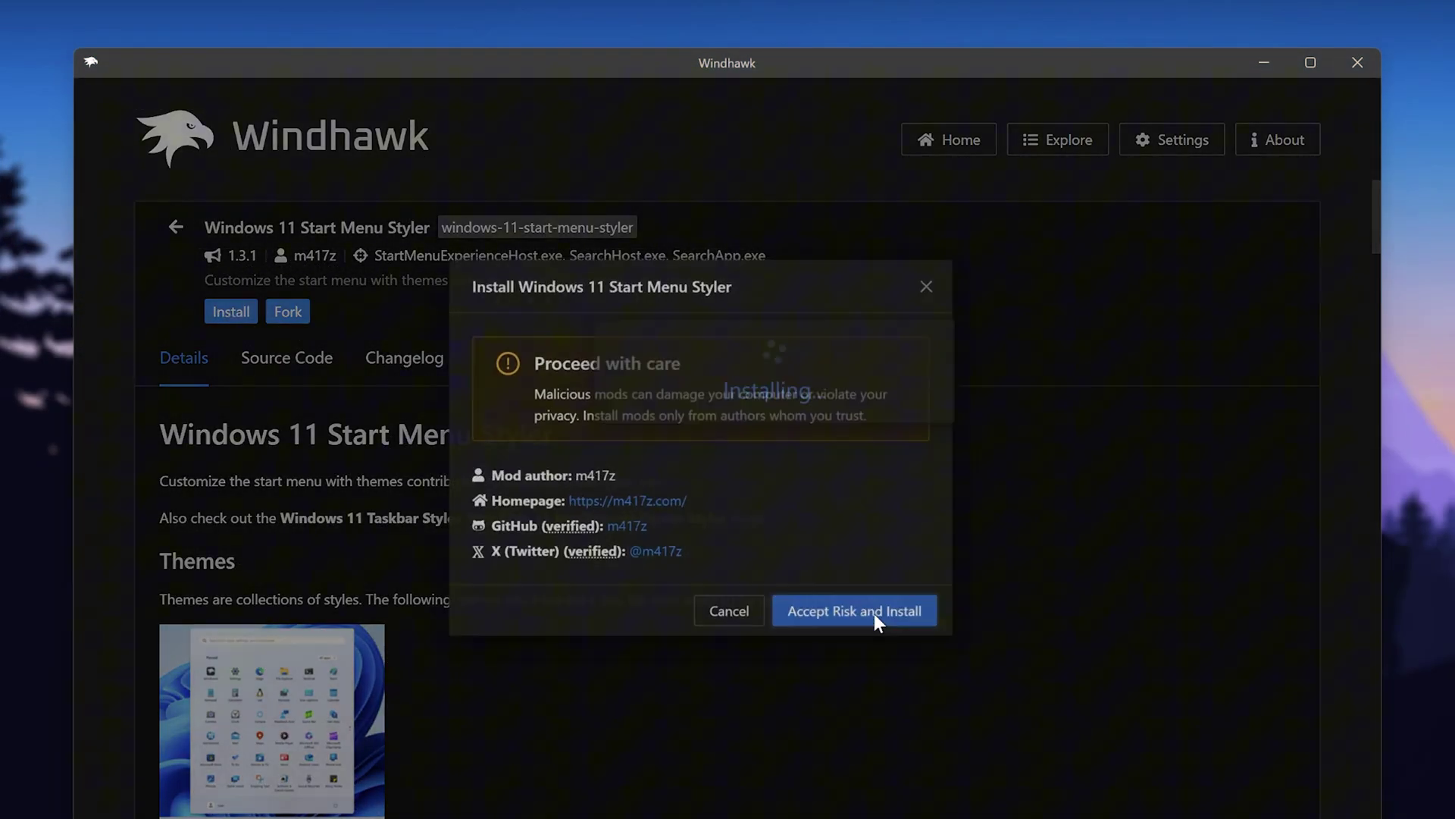
click(871, 613)
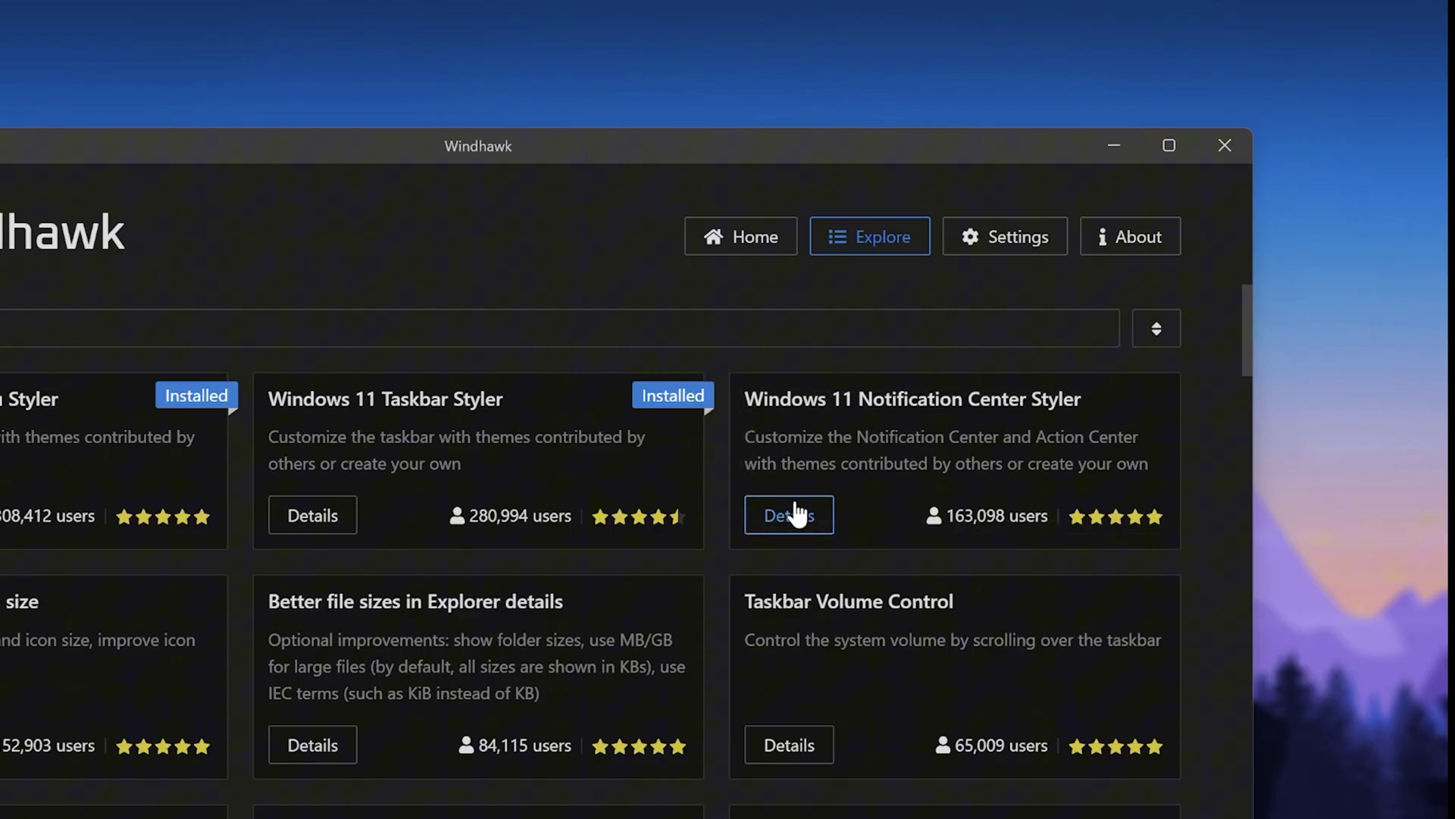
click(789, 515)
click(281, 250)
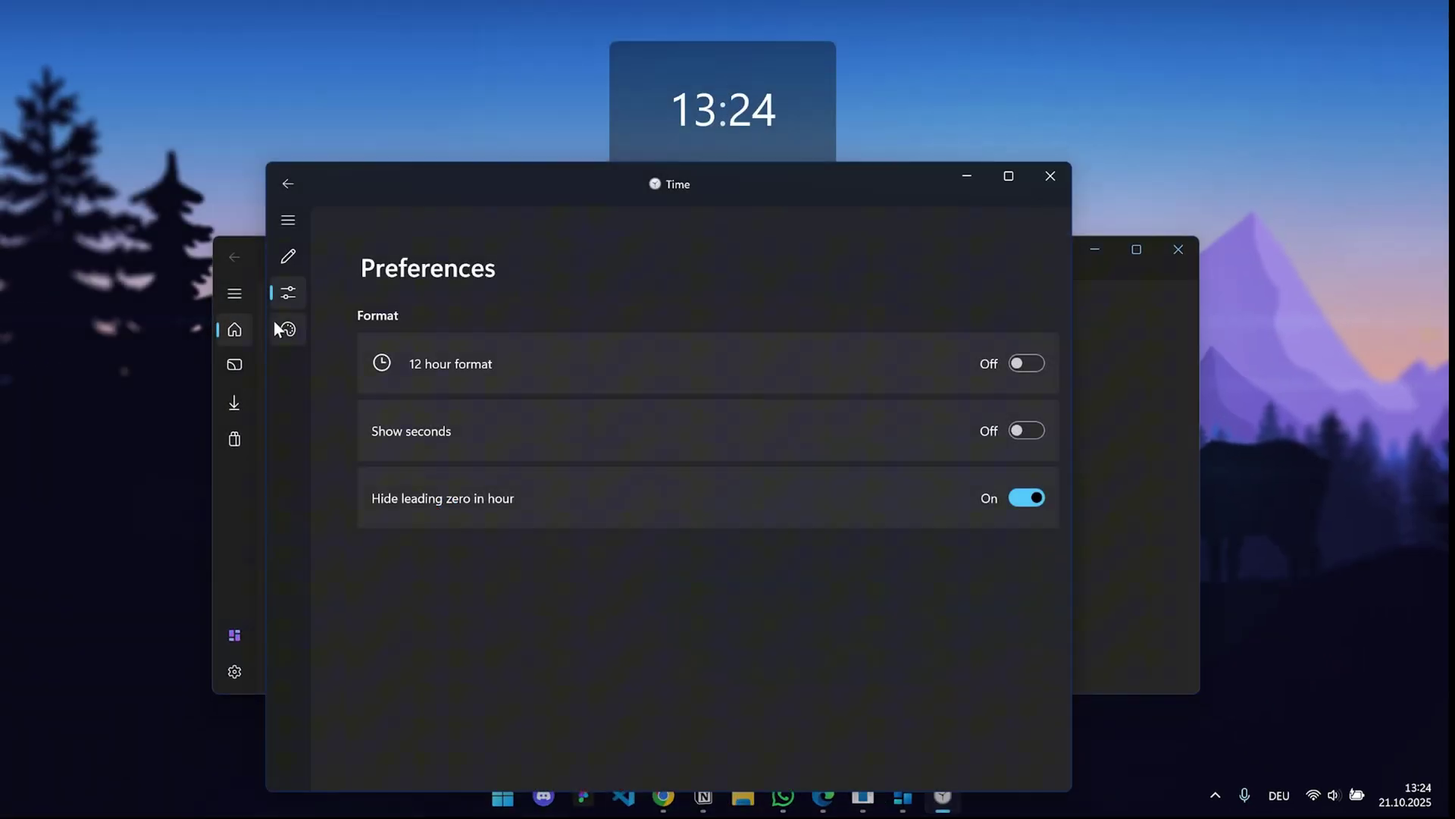
Change the clock widget's background colour in its Appearance settings.
click(292, 383)
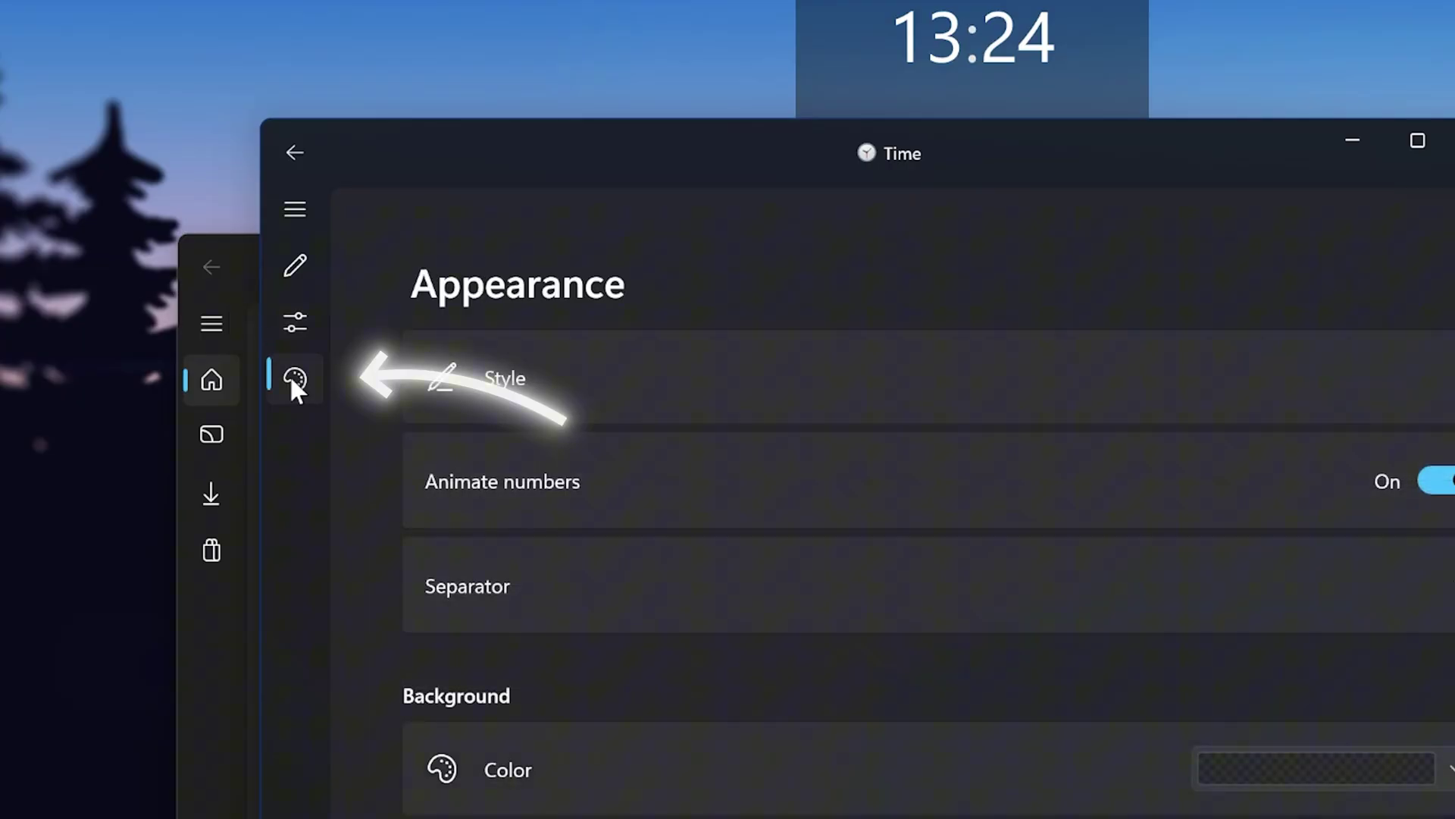
scroll(910, 531, down, 3)
click(1105, 416)
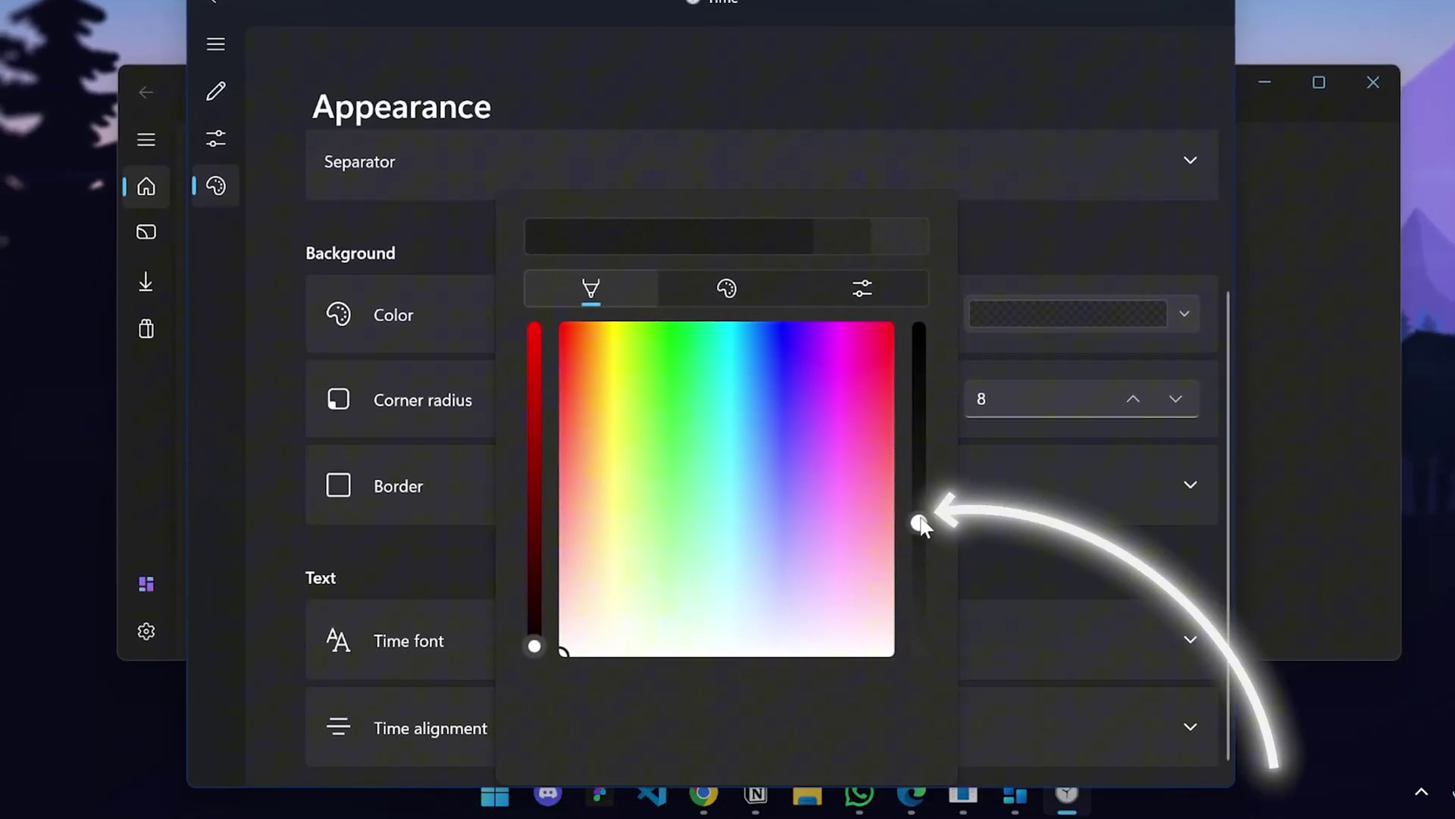
click(438, 636)
Set the time font to Magneto size 120 and increase the widget's width.
click(413, 643)
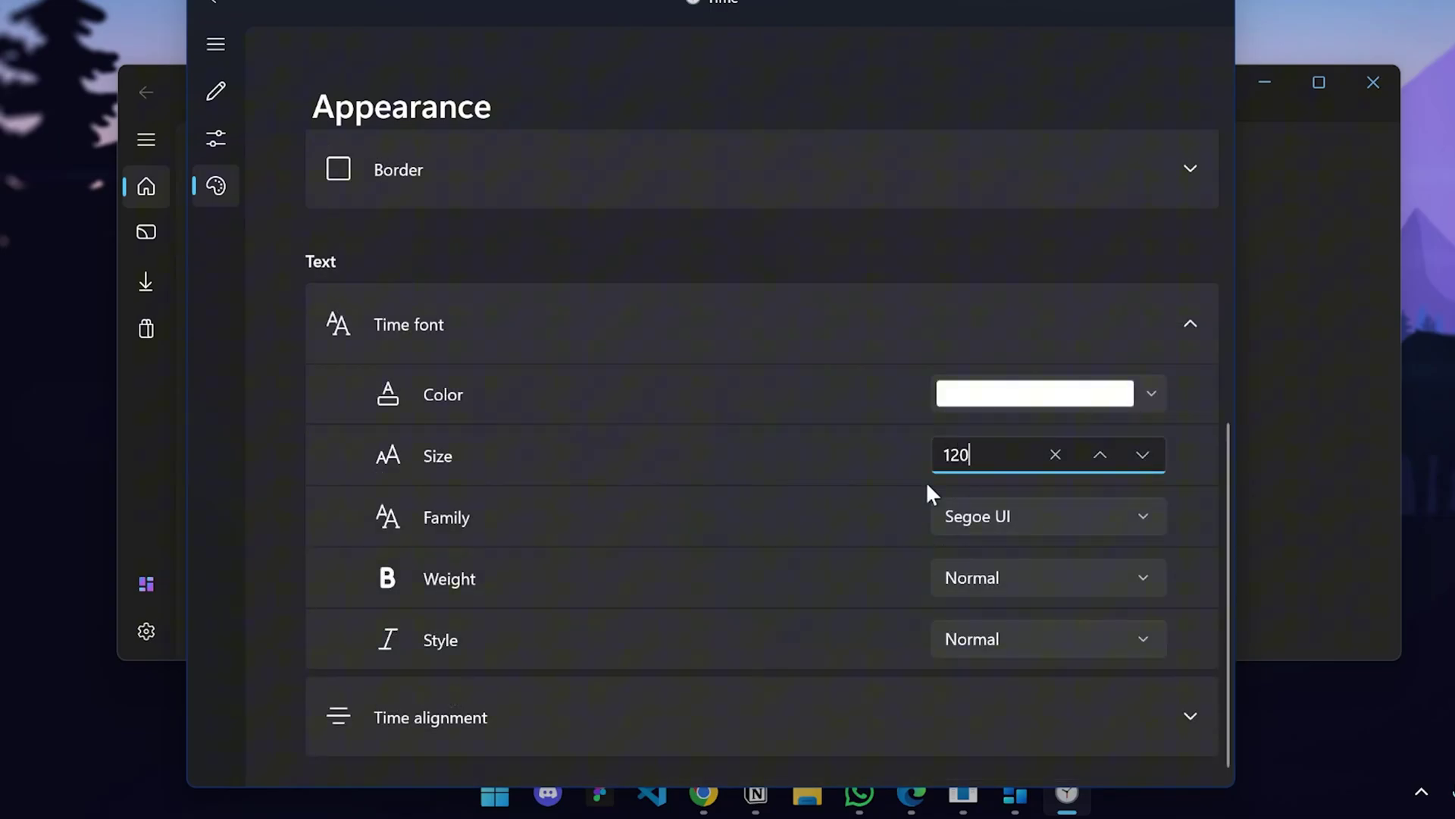
click(977, 517)
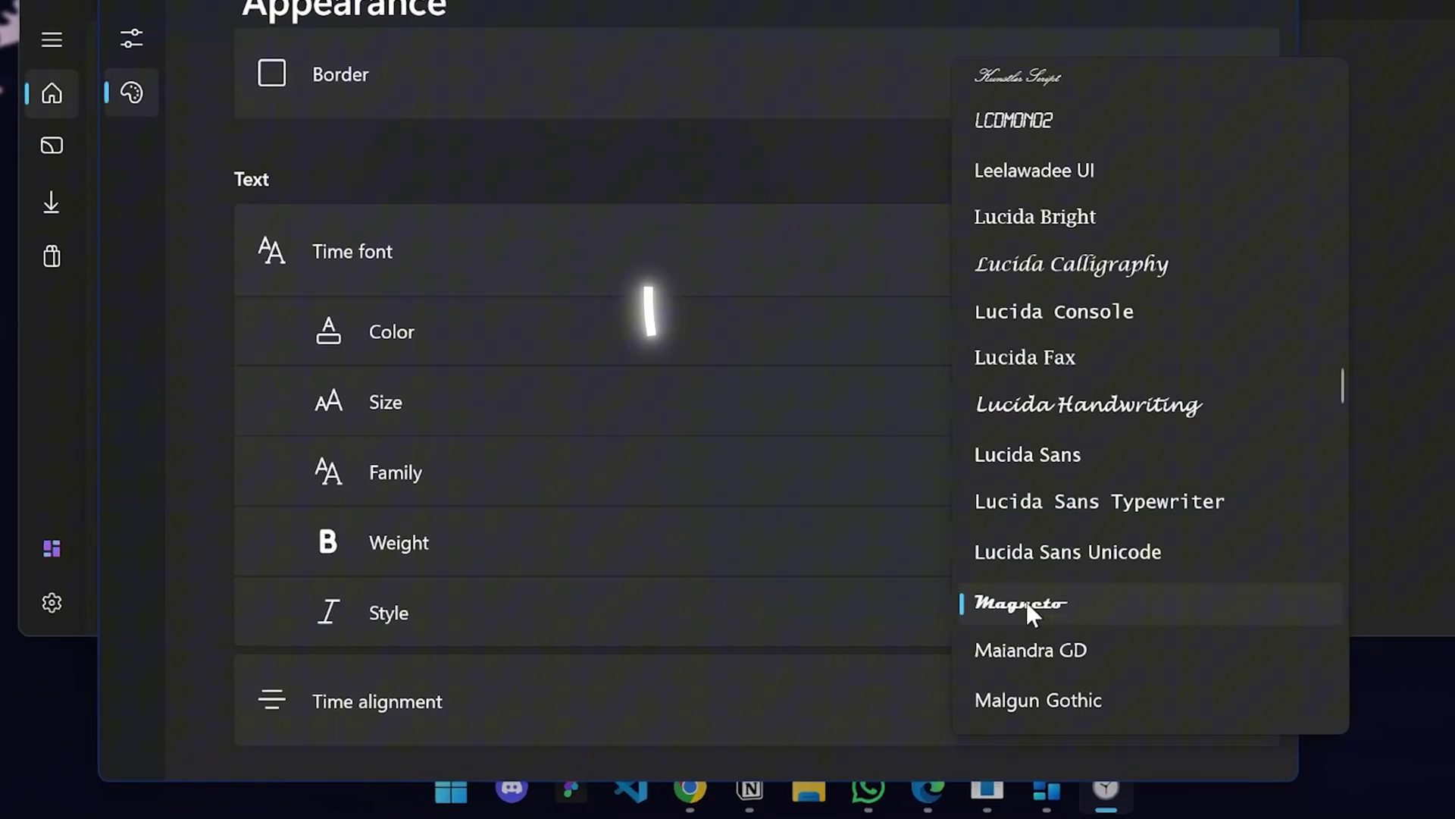
click(1025, 603)
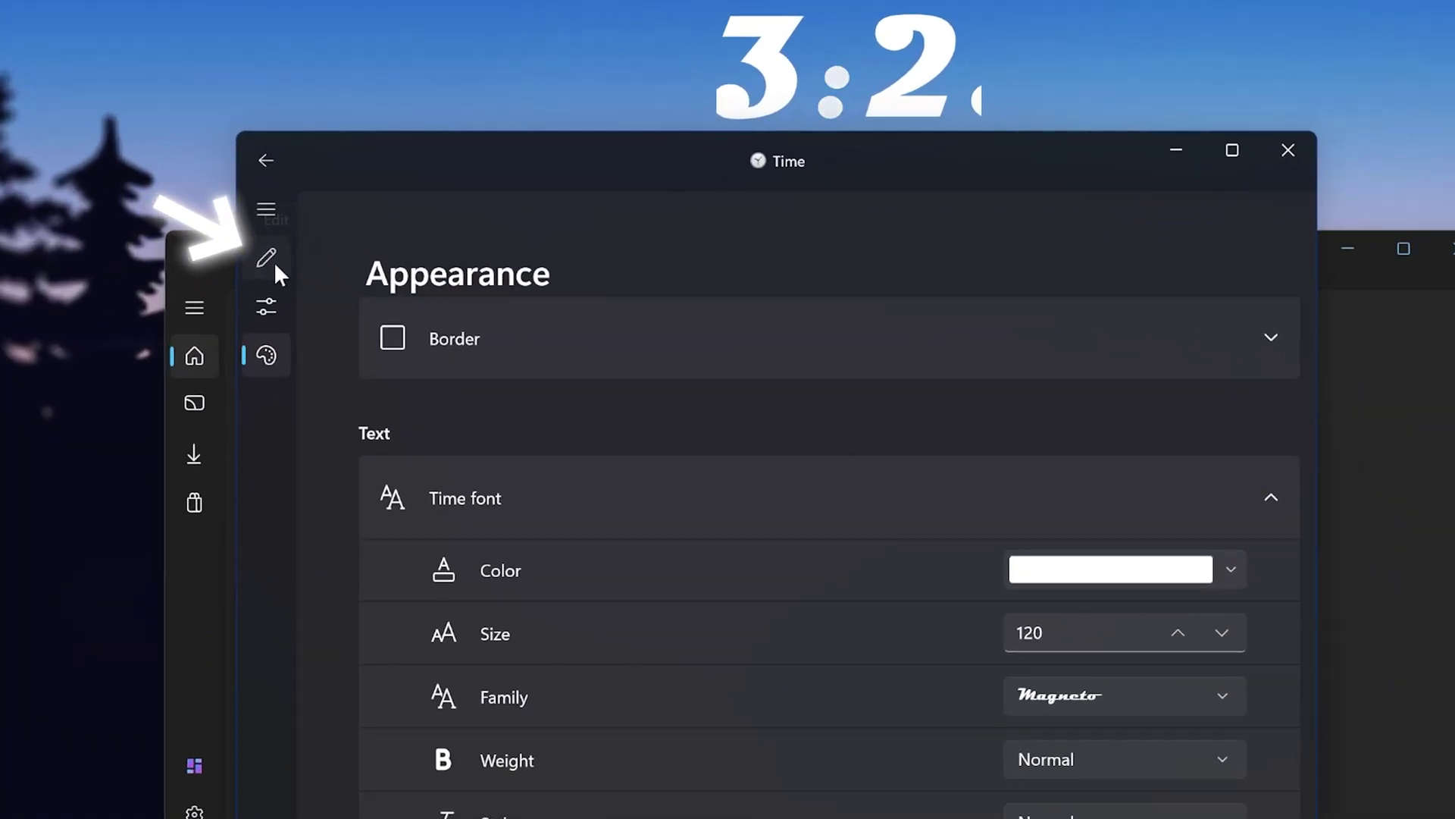
click(271, 259)
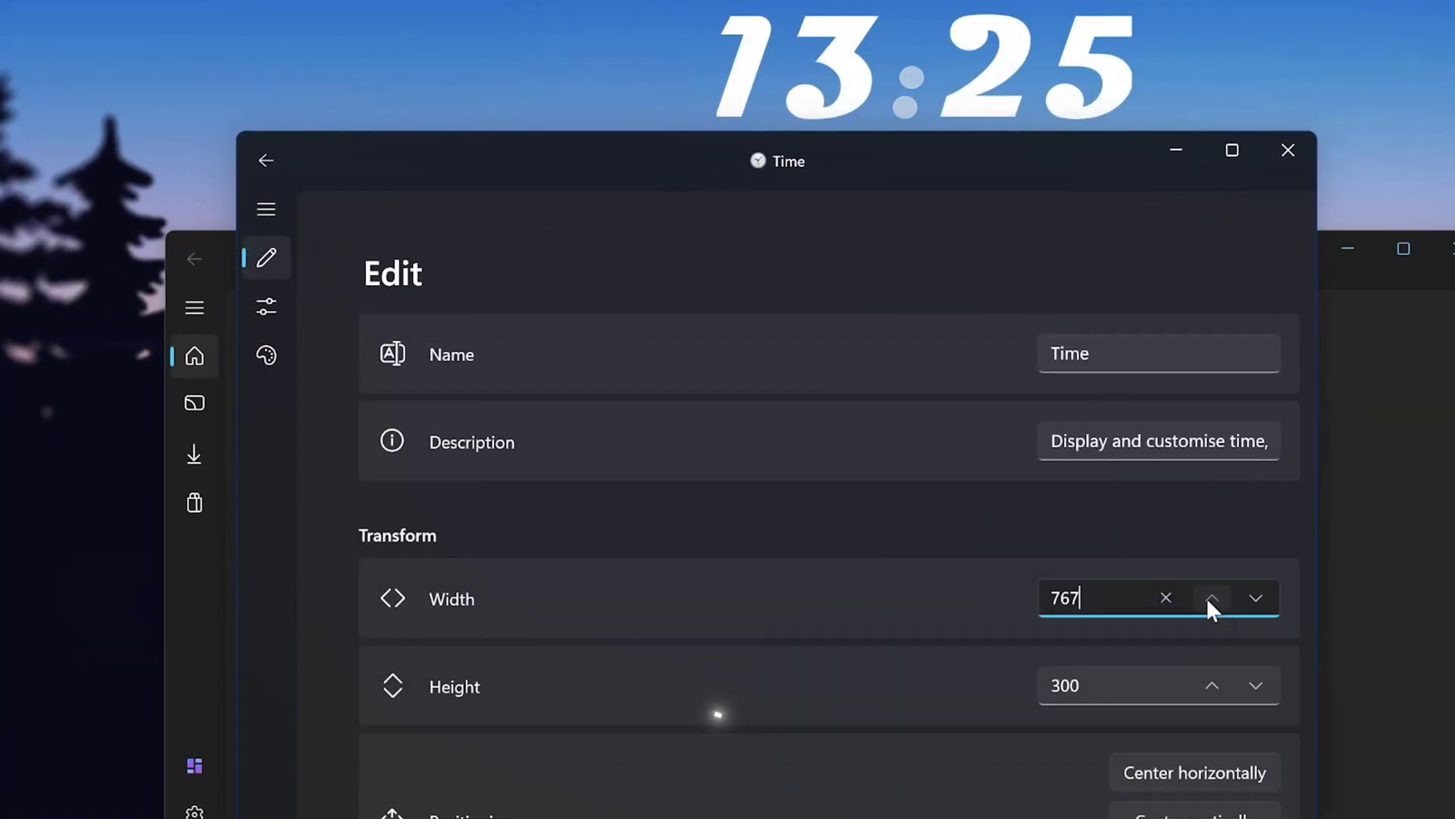
click(1212, 598)
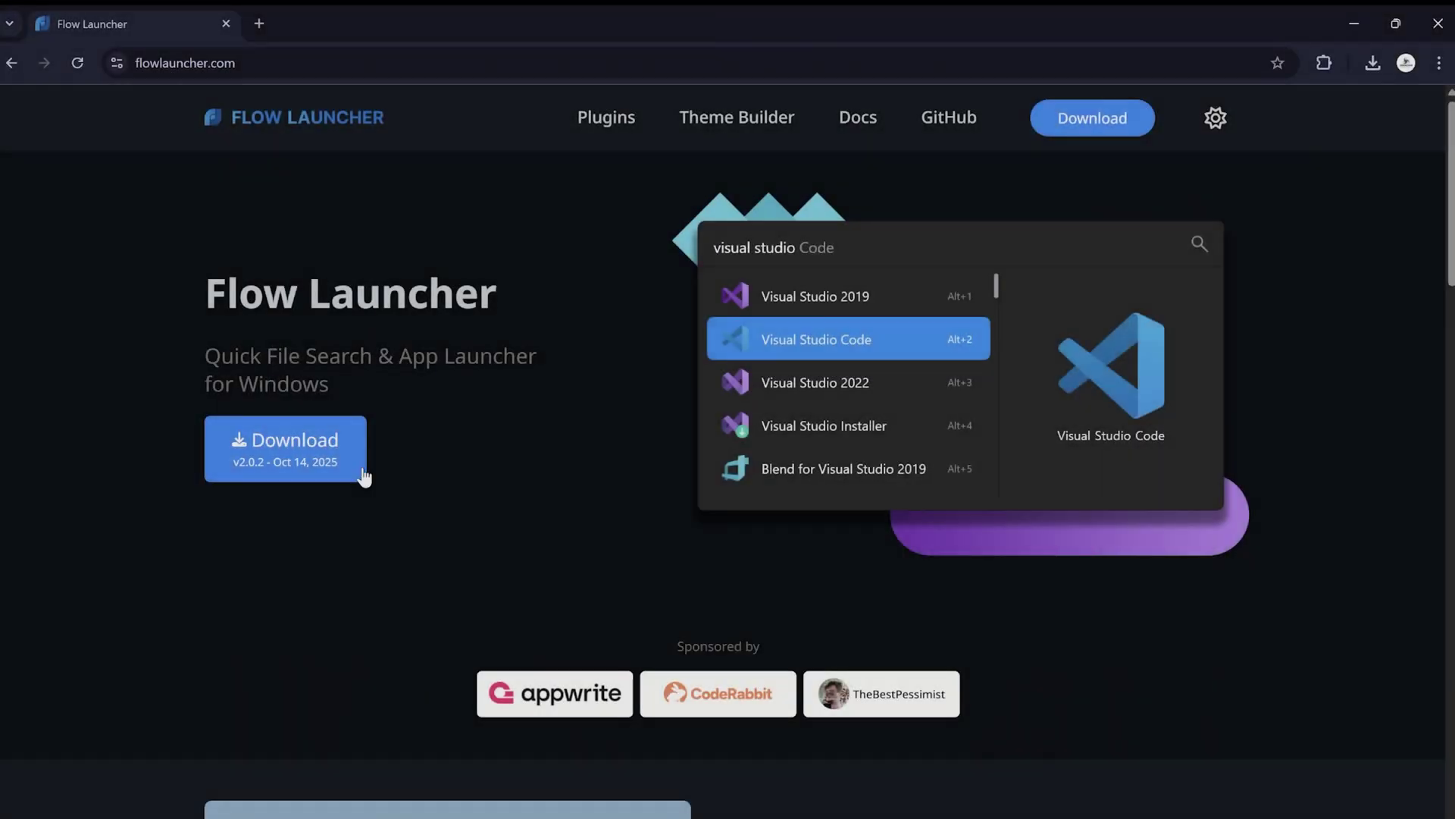
Download and run Flow-Launcher-Setup.exe past SmartScreen, then advance the setup wizard.
click(364, 471)
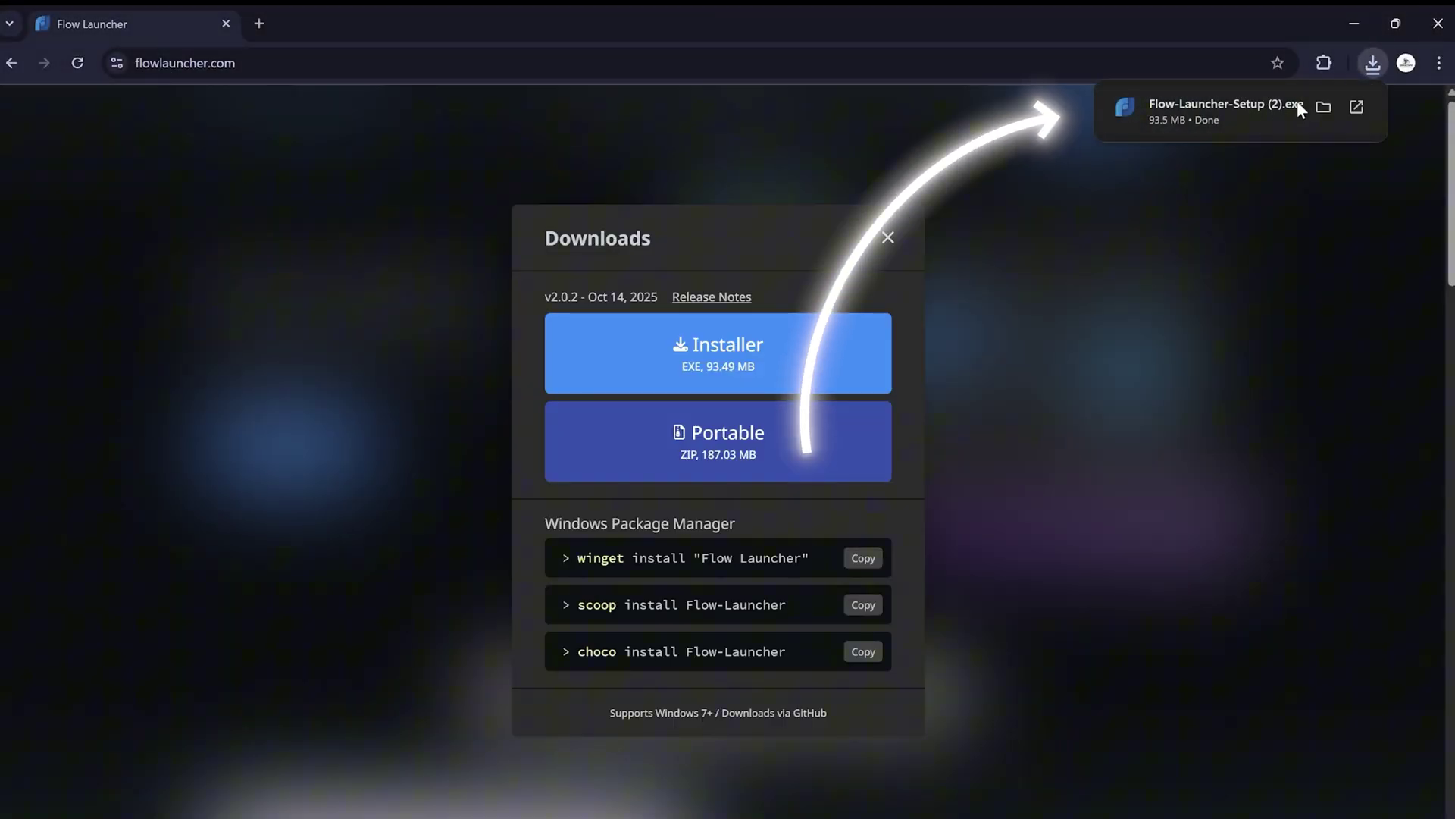
click(1267, 115)
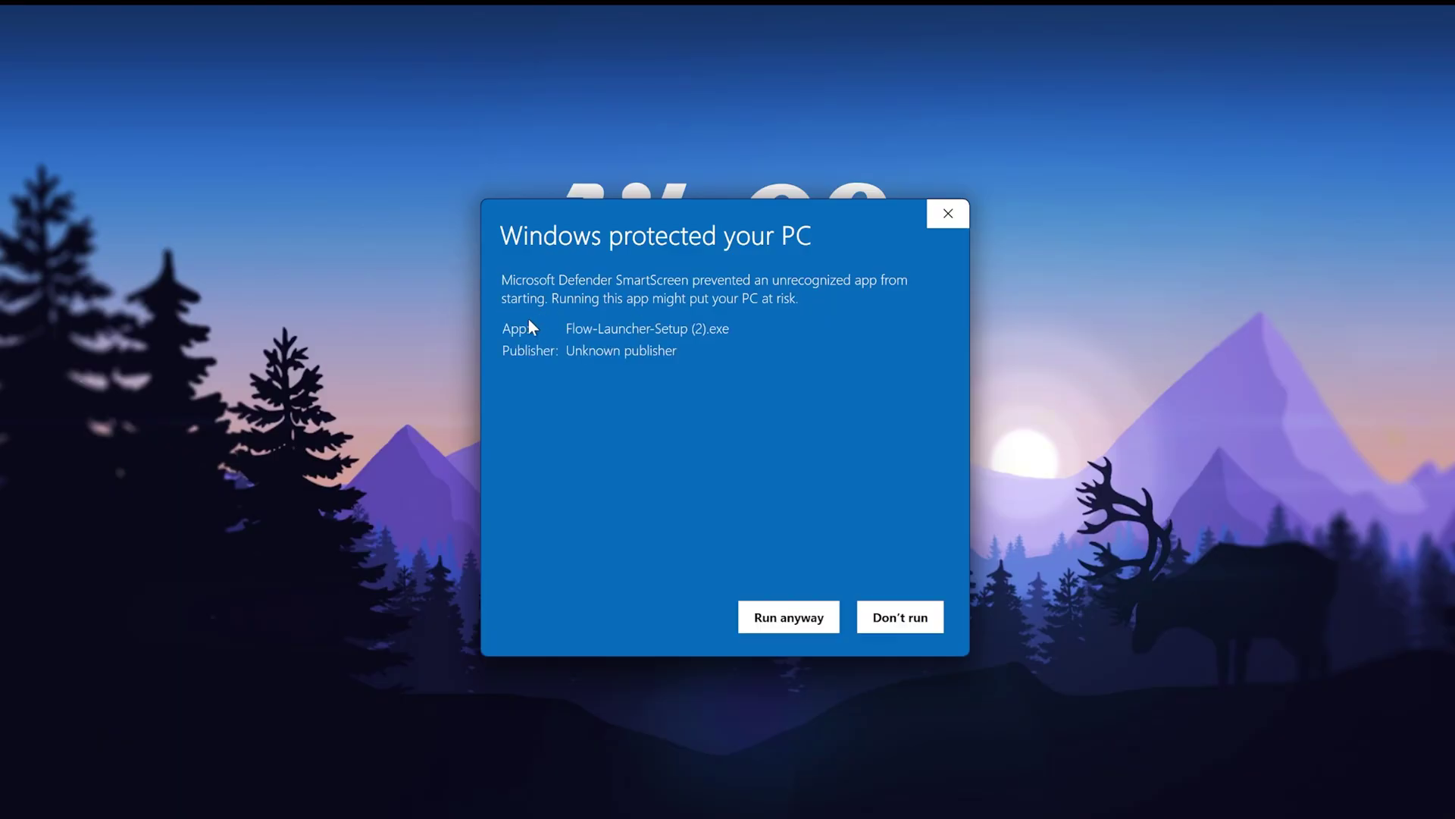
click(788, 618)
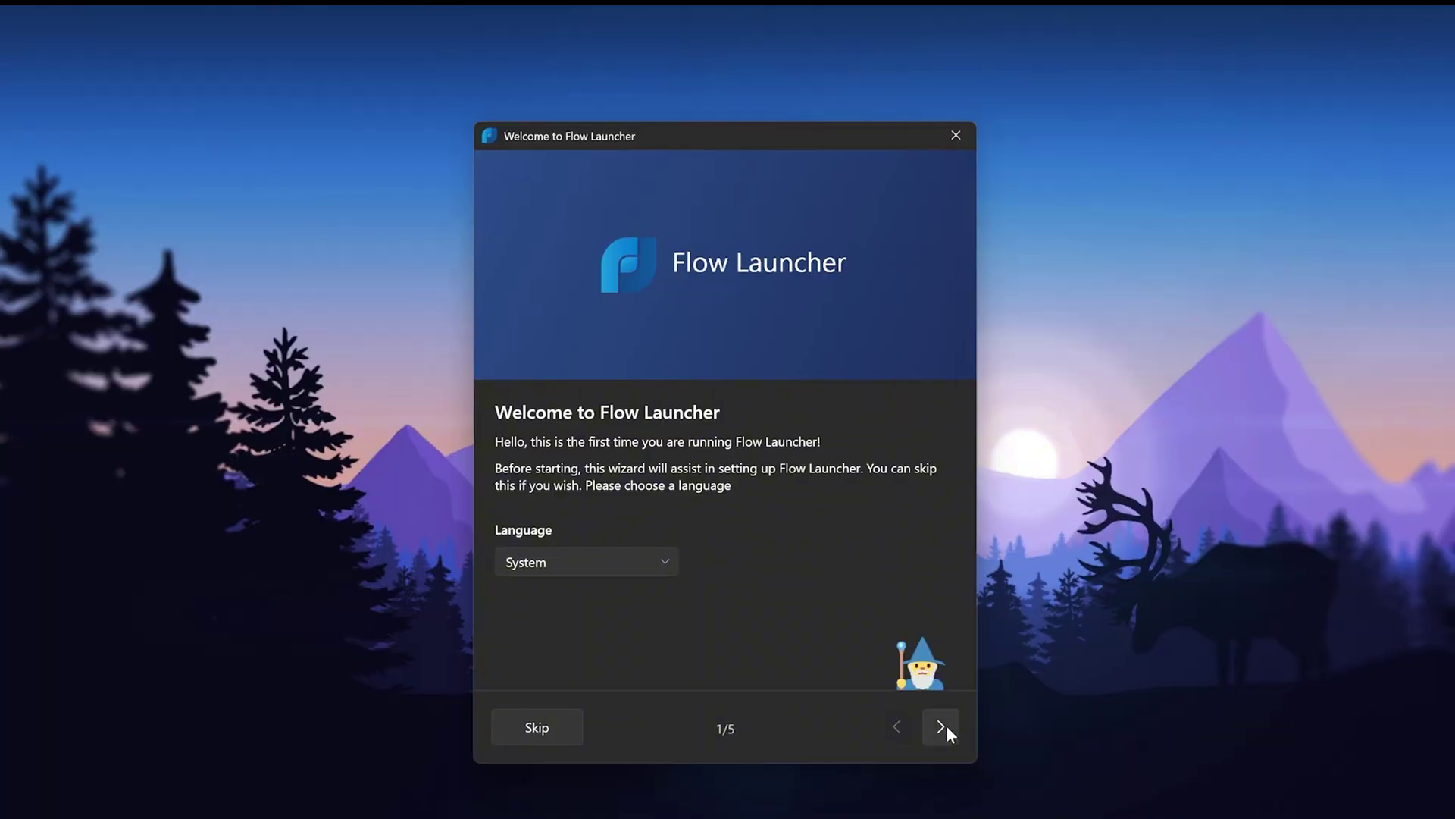
click(942, 726)
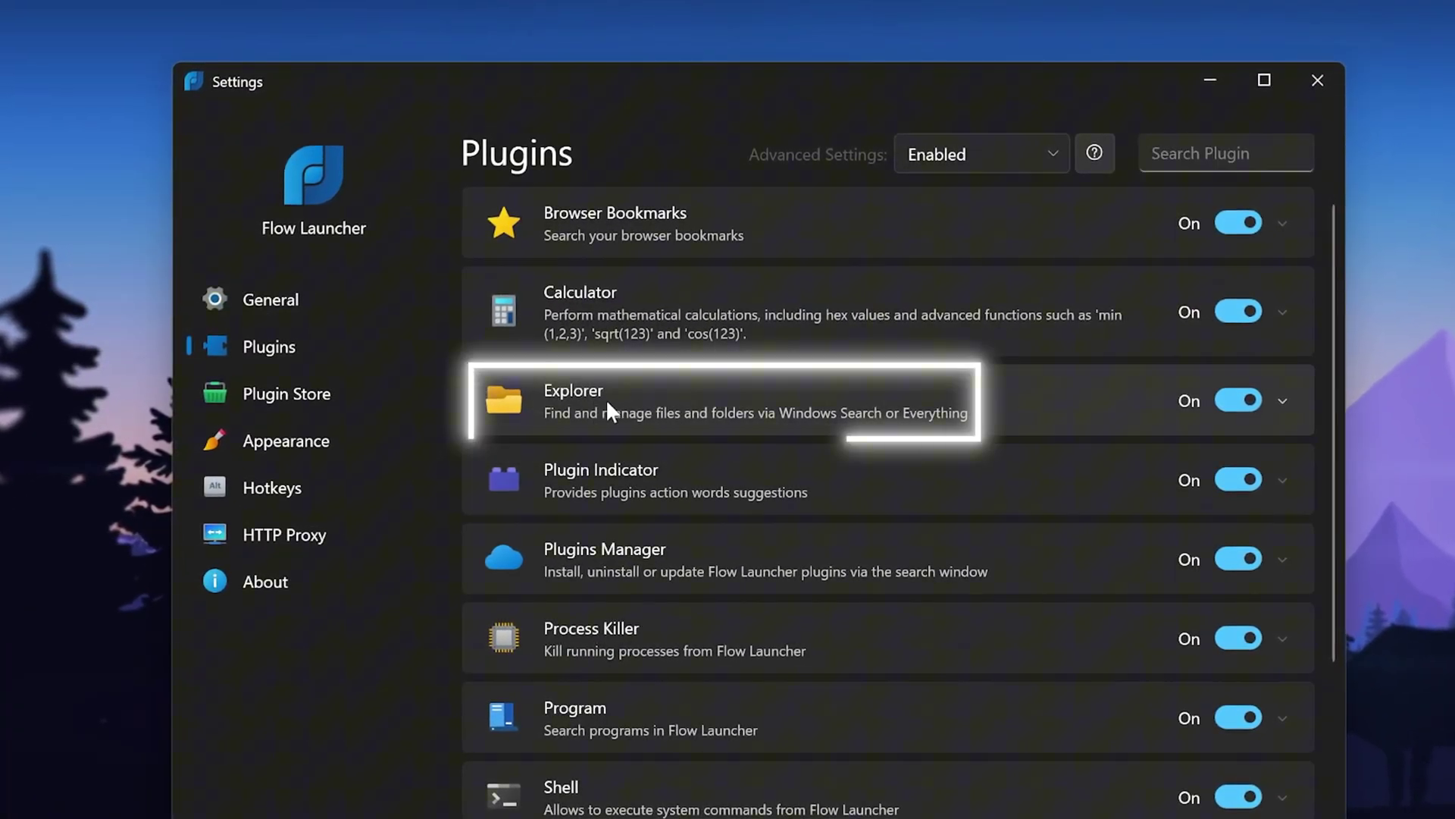
Set the Explorer plugin's index, content and directory recursive search engines to Everything.
click(607, 403)
click(591, 424)
click(859, 615)
click(830, 684)
click(849, 656)
click(879, 735)
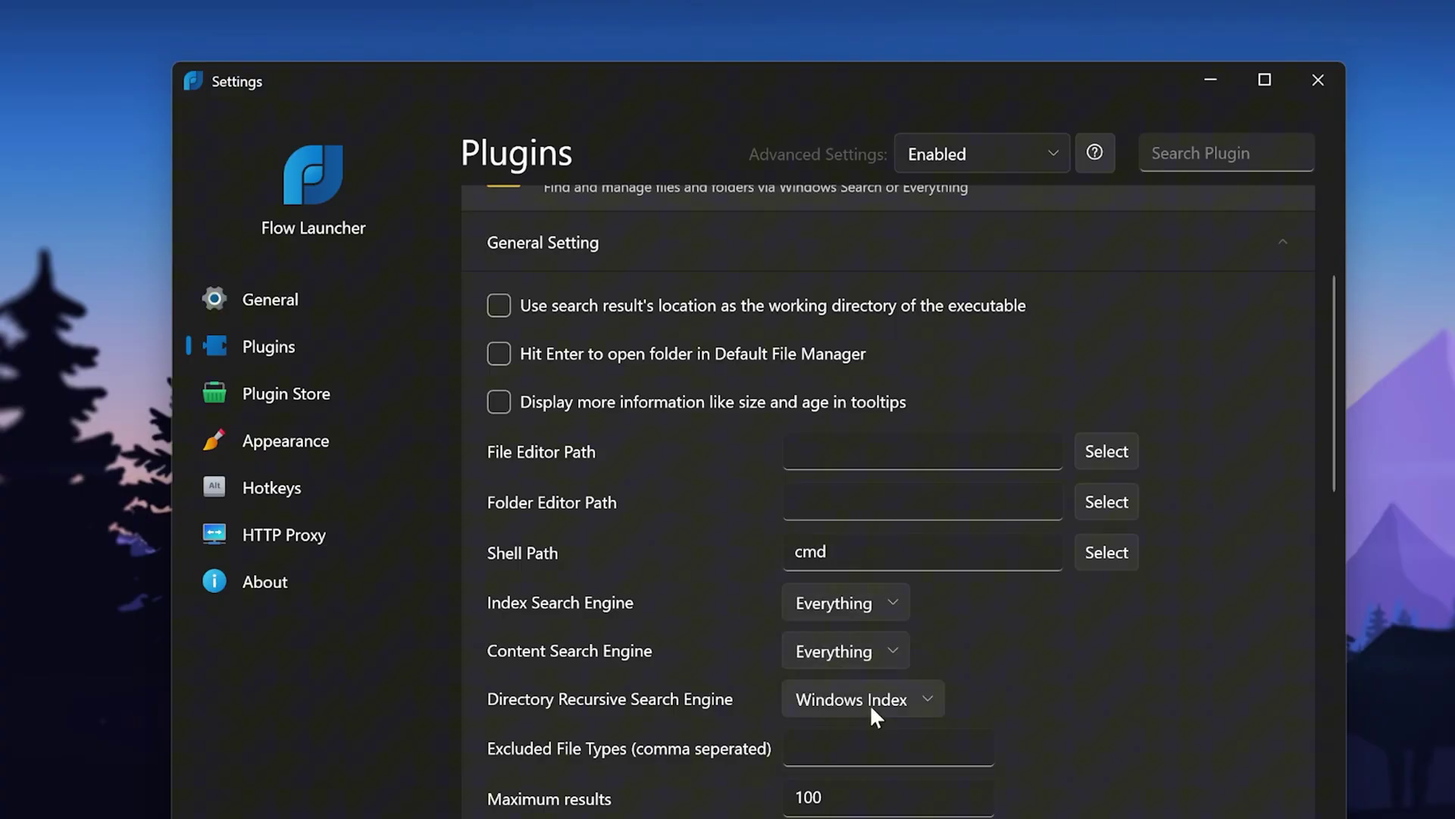
click(870, 701)
click(834, 779)
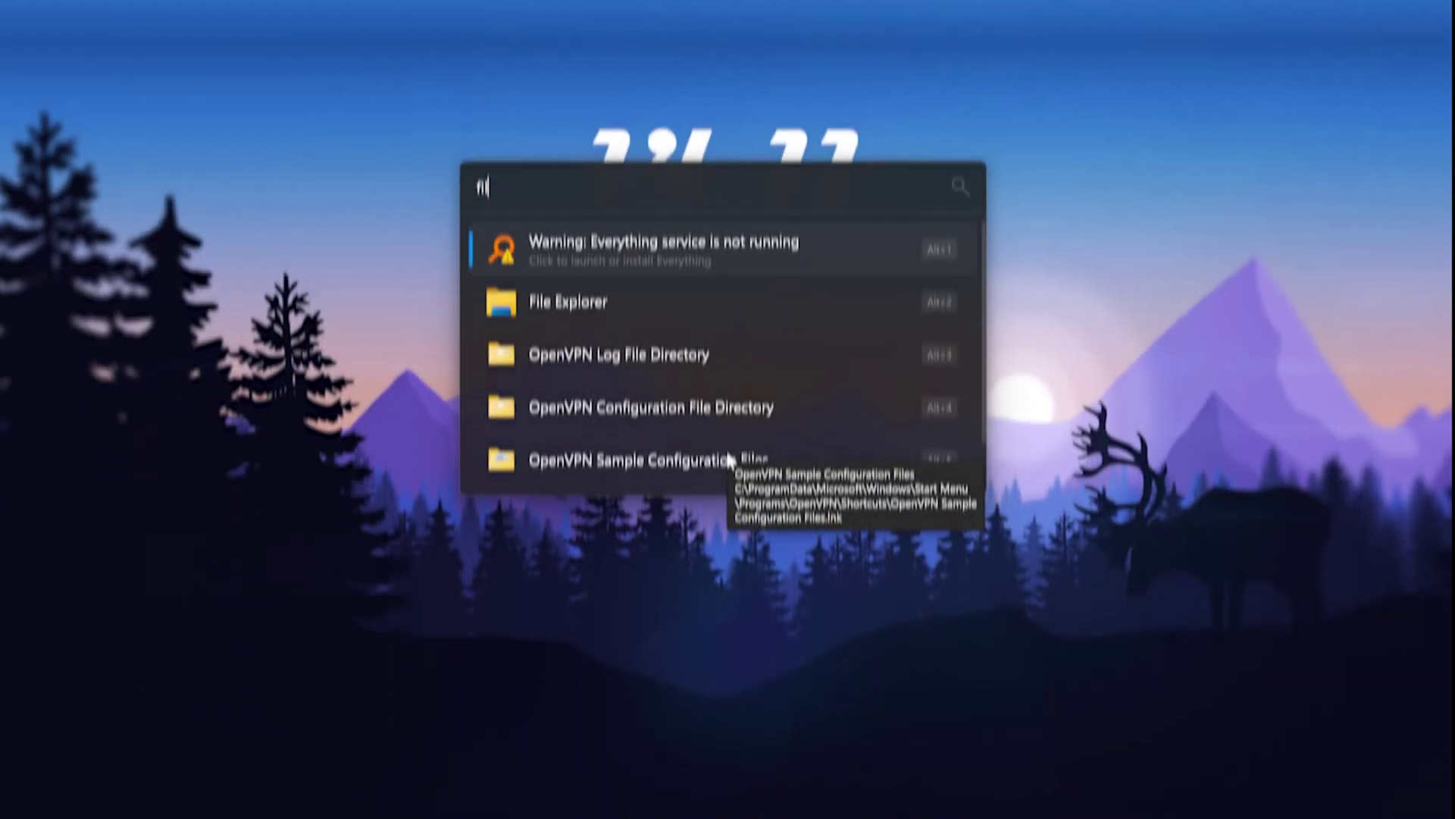
text(l)
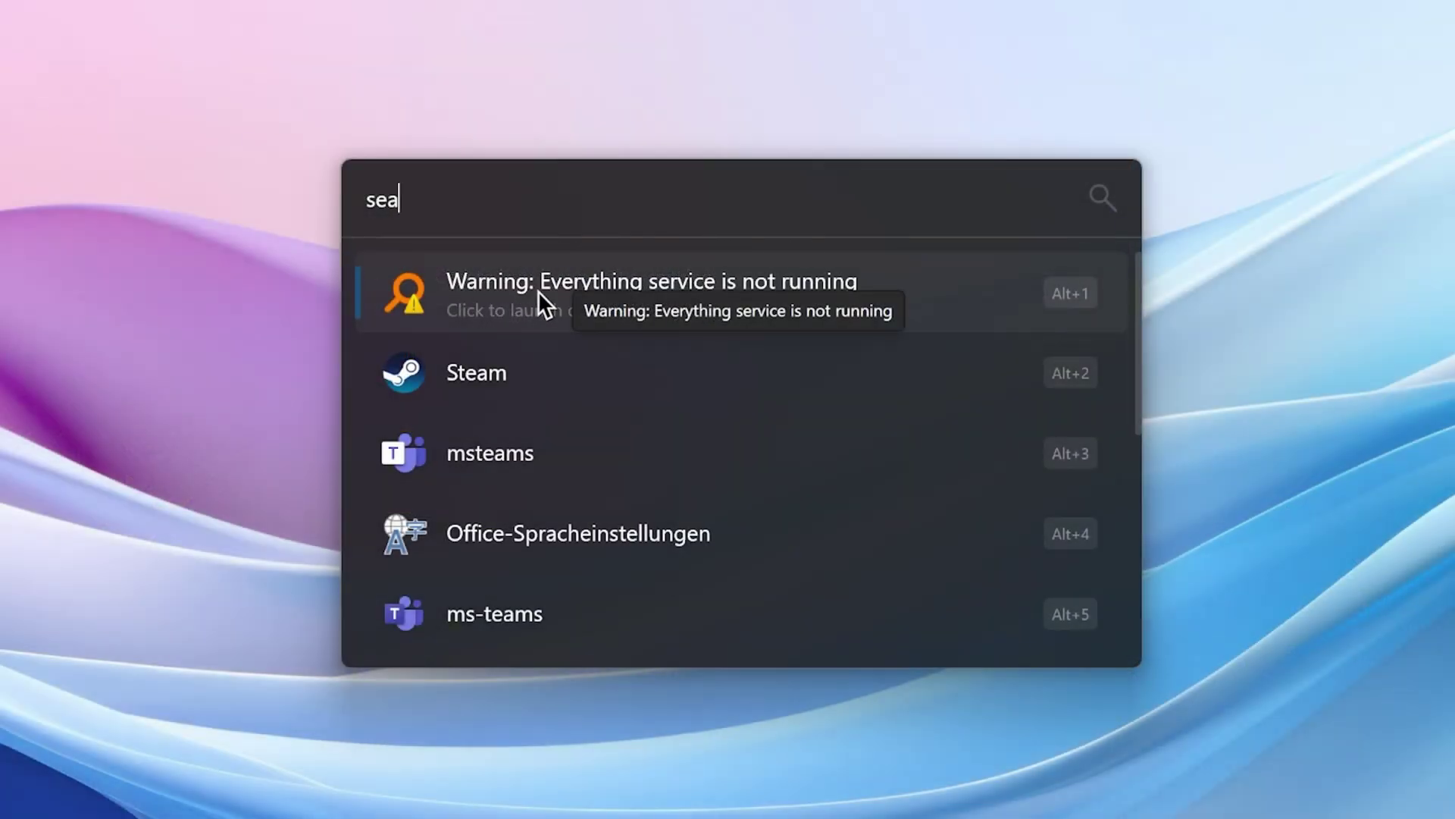
Resolve the 'Everything service is not running' warning so Everything installs automatically.
click(538, 292)
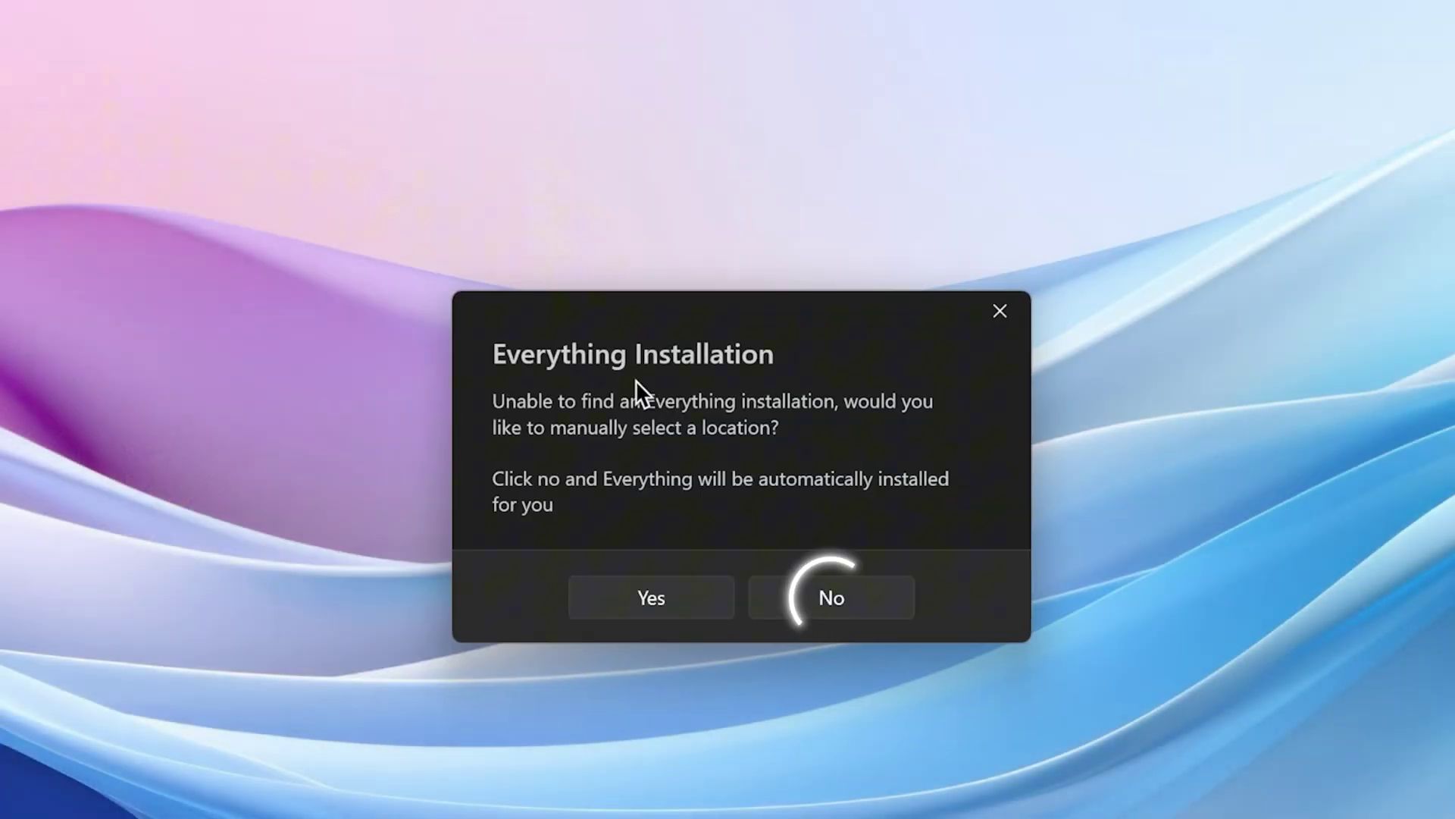
click(792, 612)
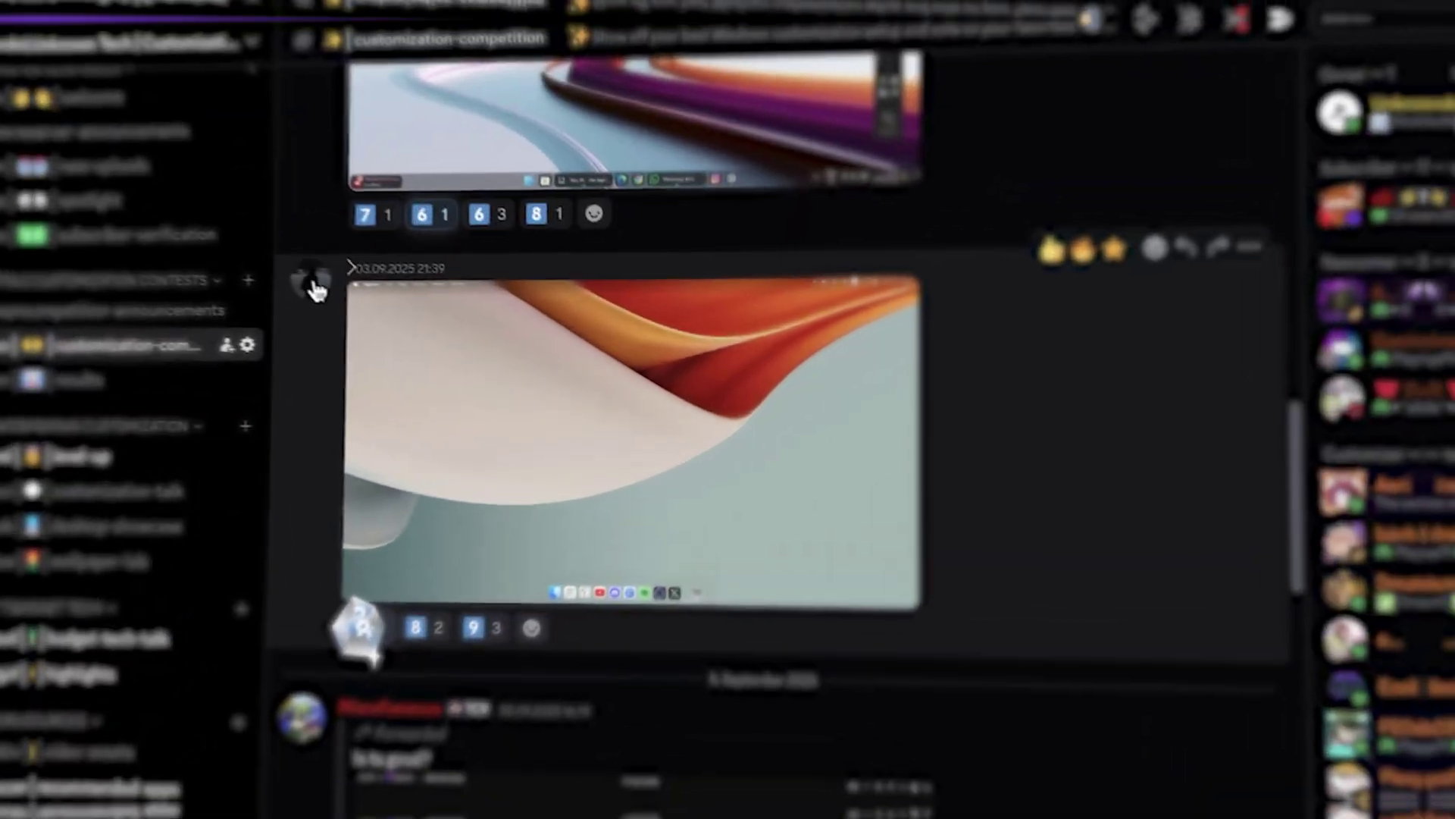
Open Wallscloud's 'Colored background' abstract wallpaper page for download.
click(308, 286)
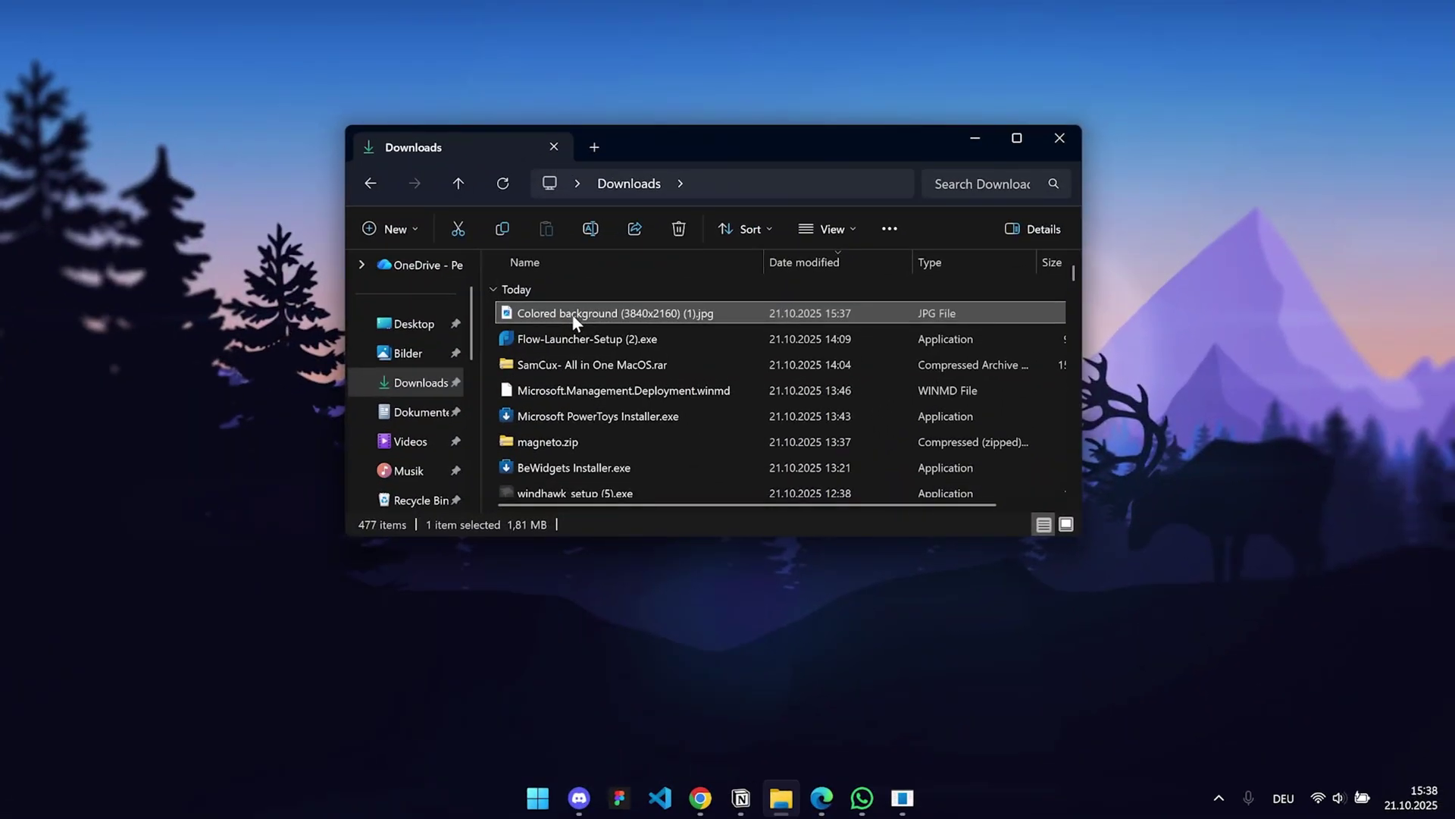
Install MyDockFinder from its Steam library page and start it so the dock appears.
right_click(572, 313)
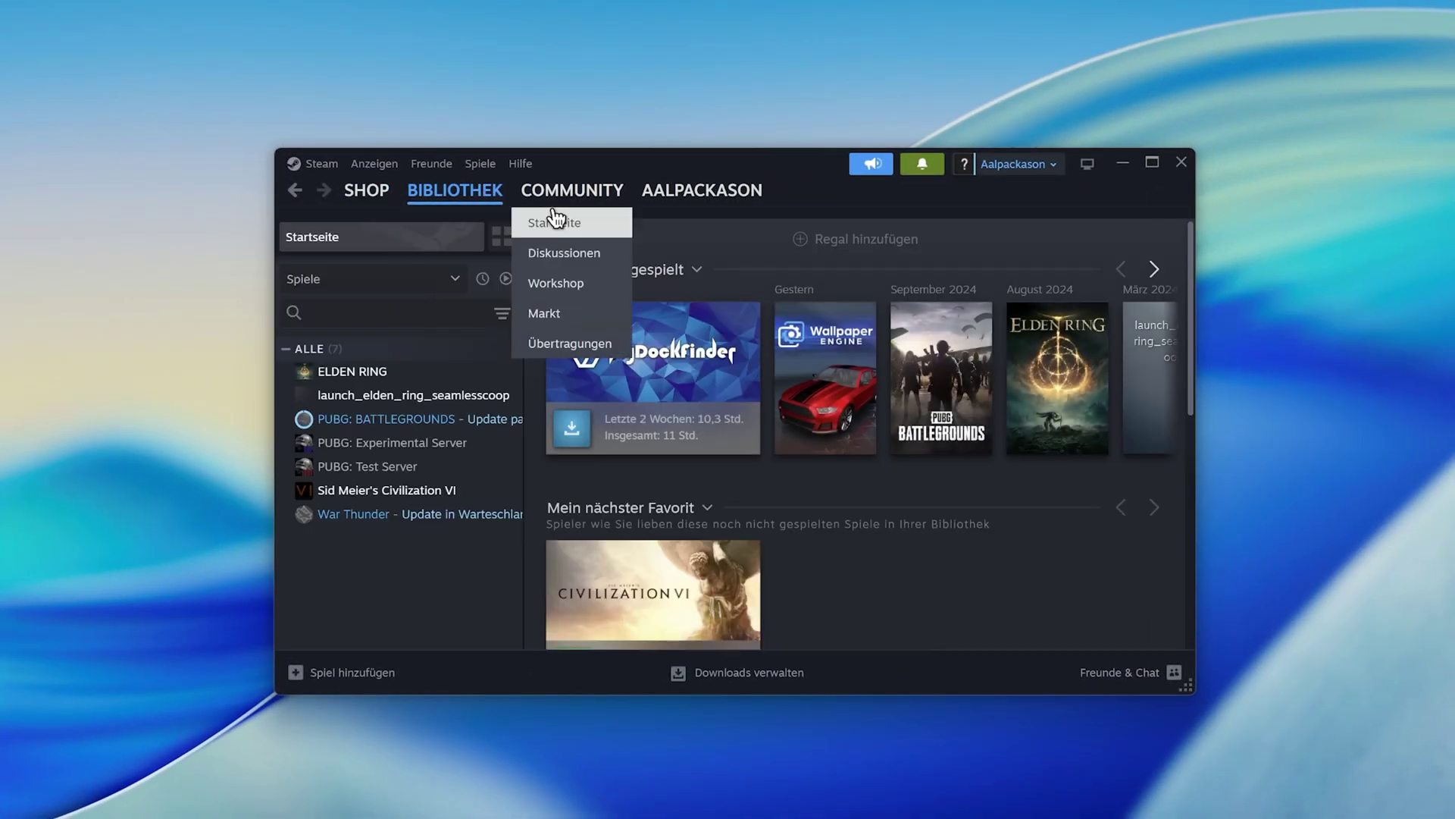
click(652, 364)
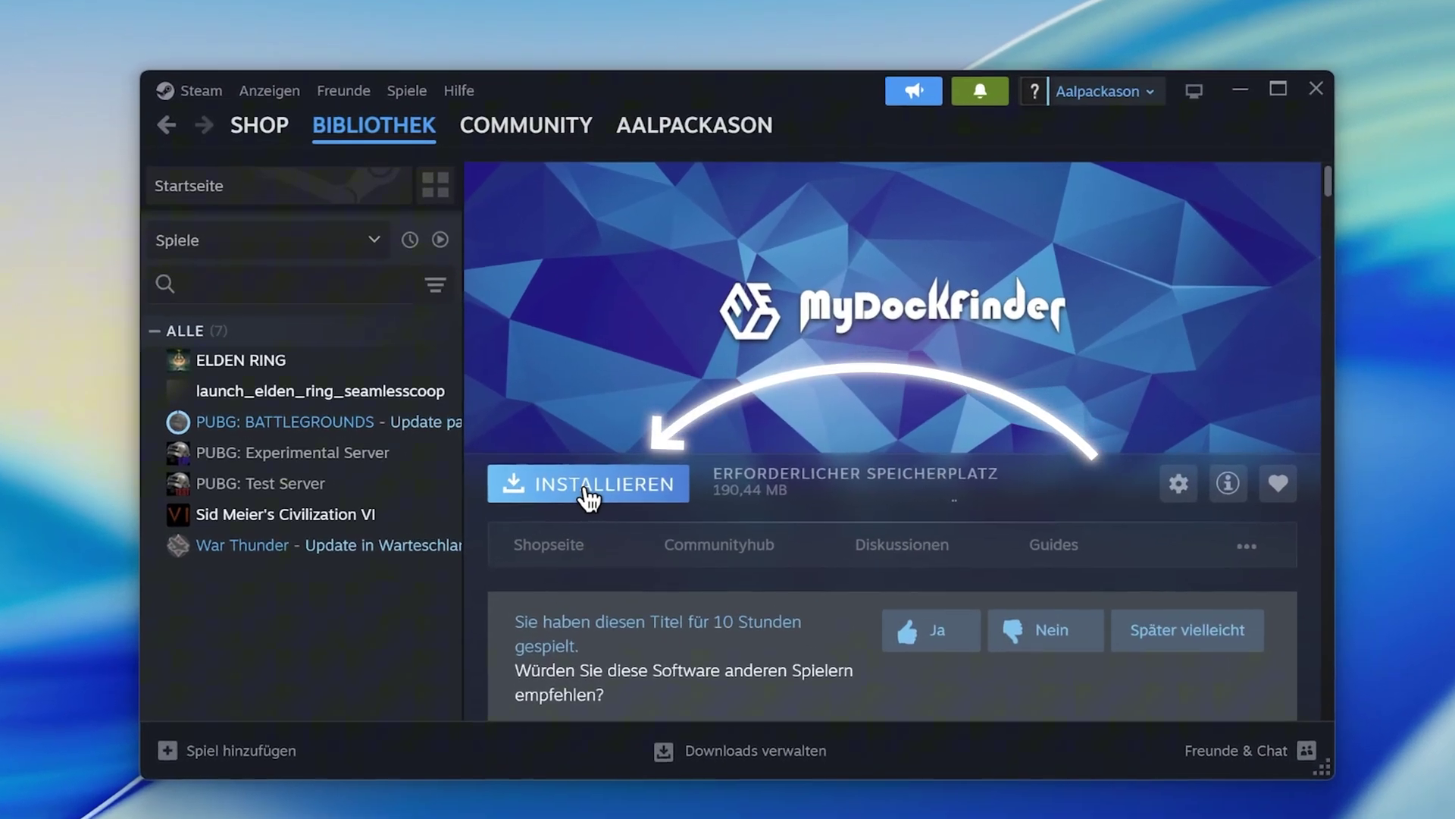
click(618, 465)
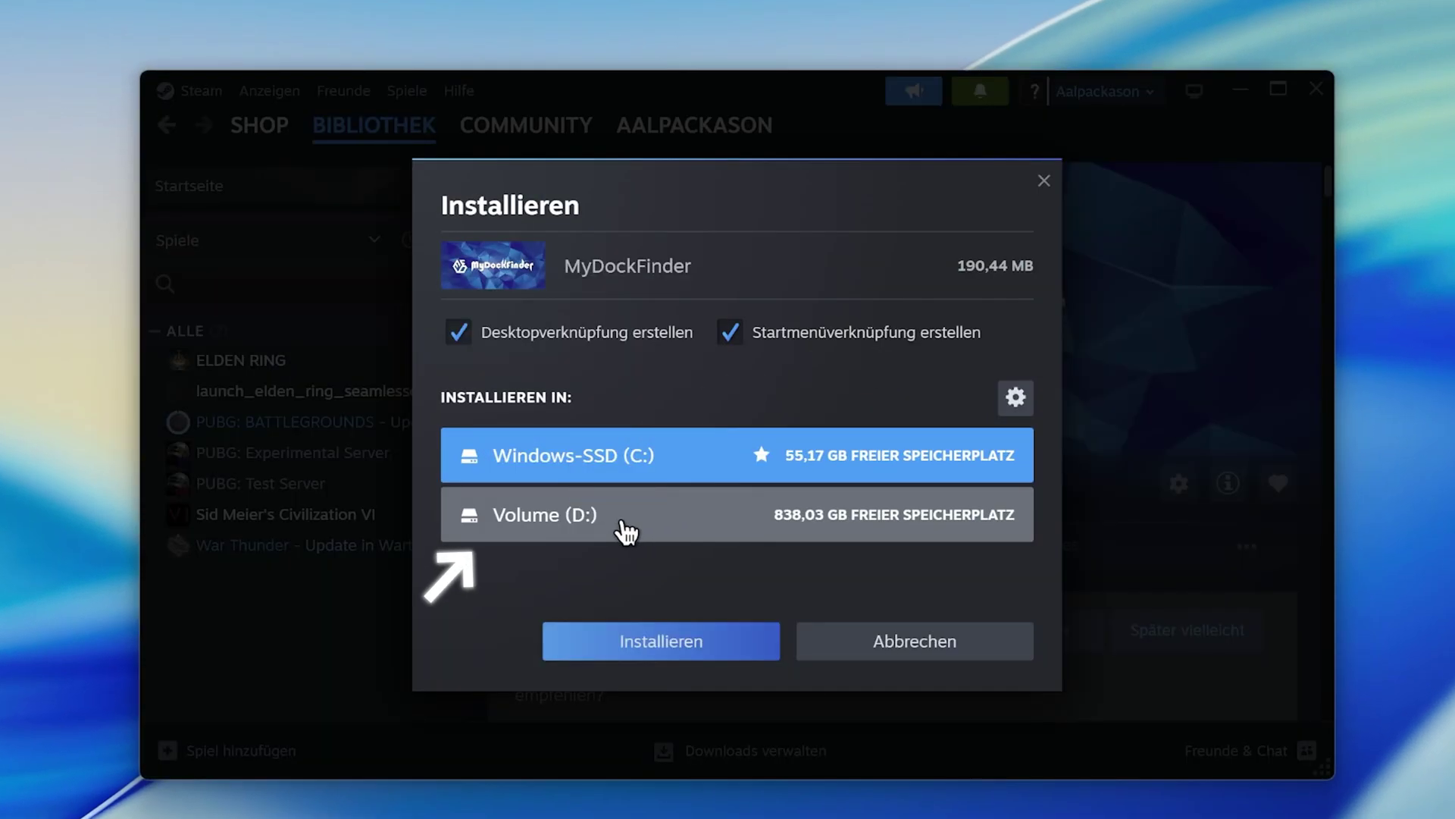
click(677, 643)
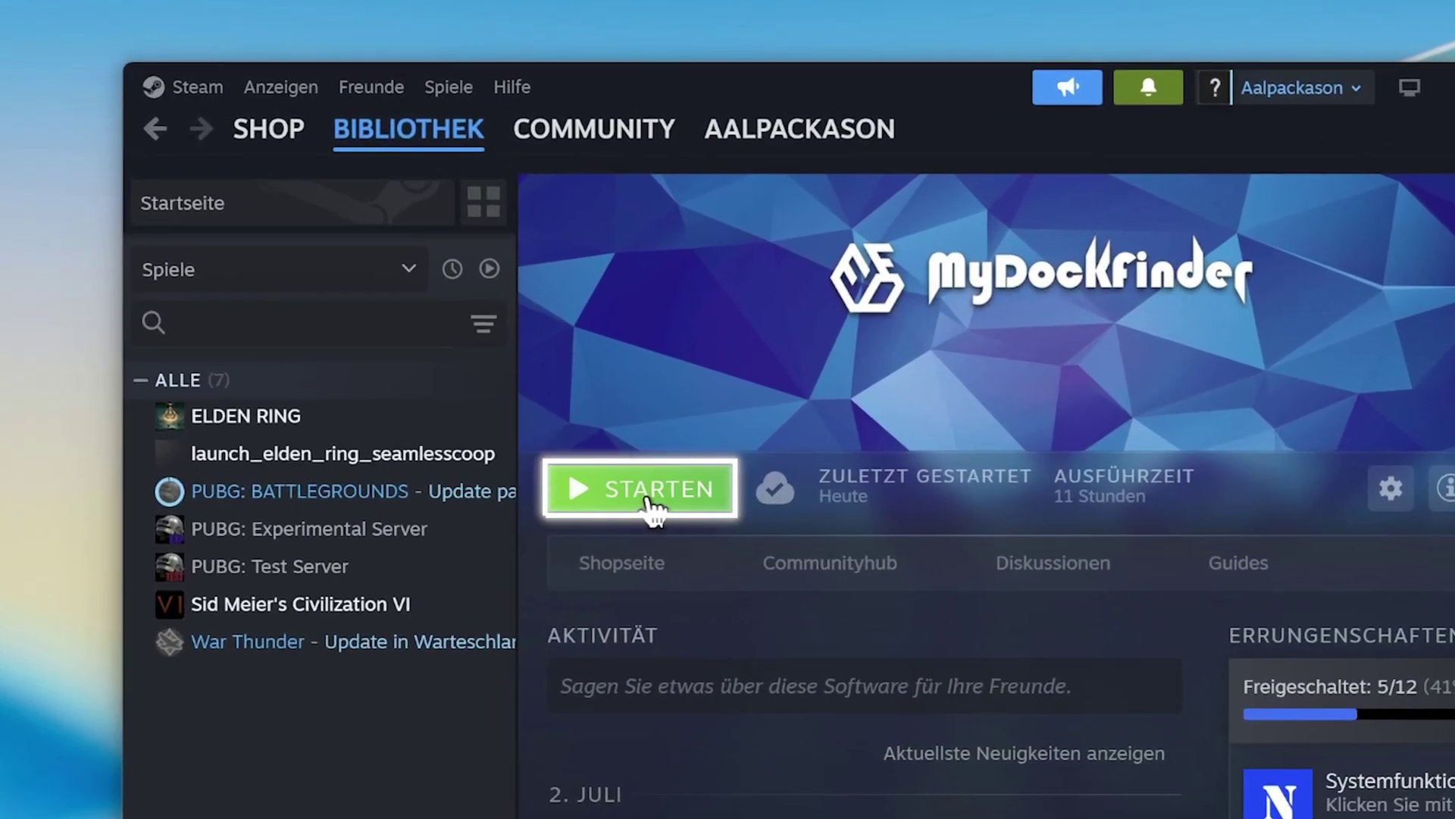
click(650, 504)
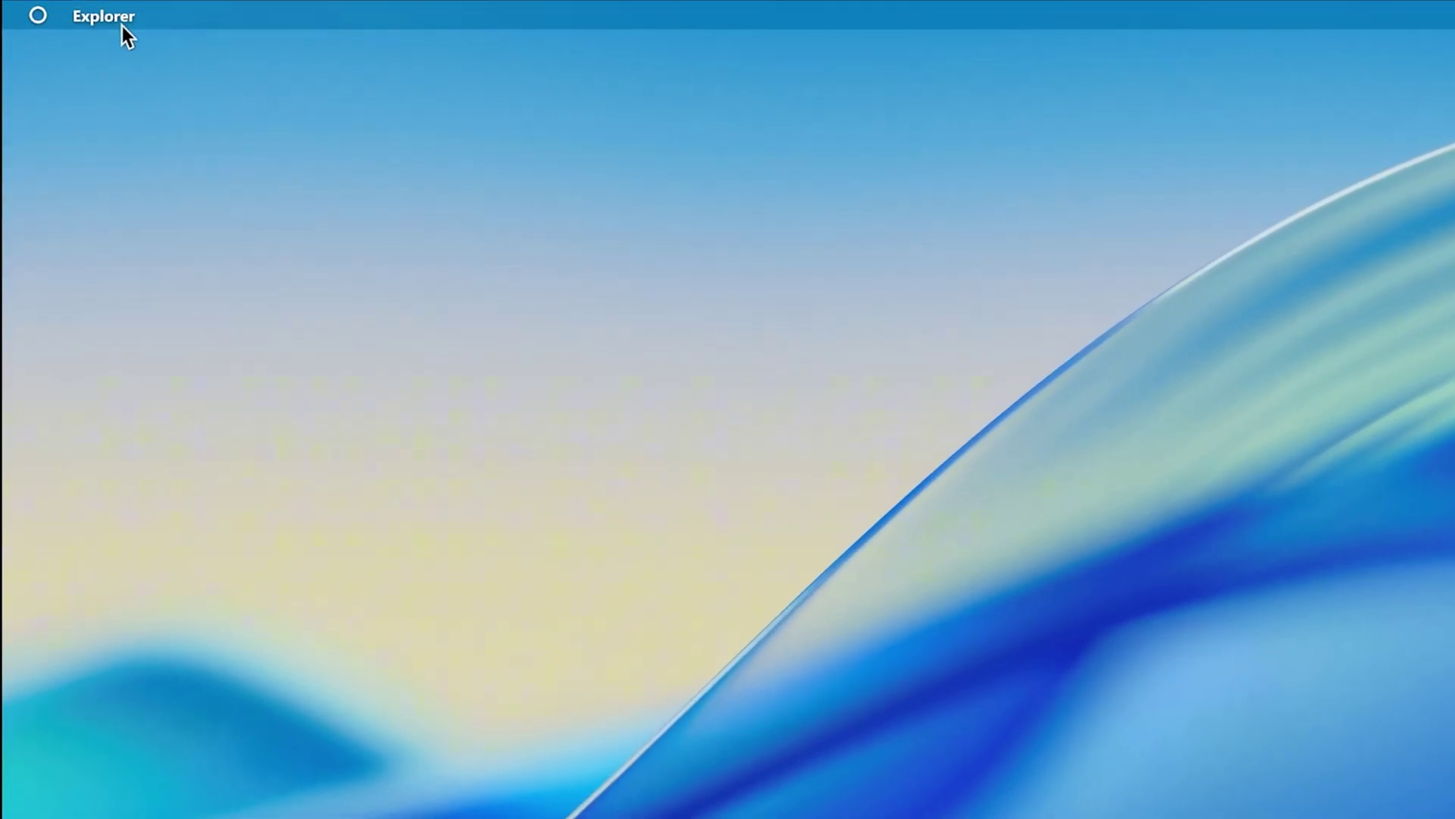
Open the Explorer top-bar menu, then the dock's menu with Preferences, Hide taskbar and Restart dock.
click(112, 21)
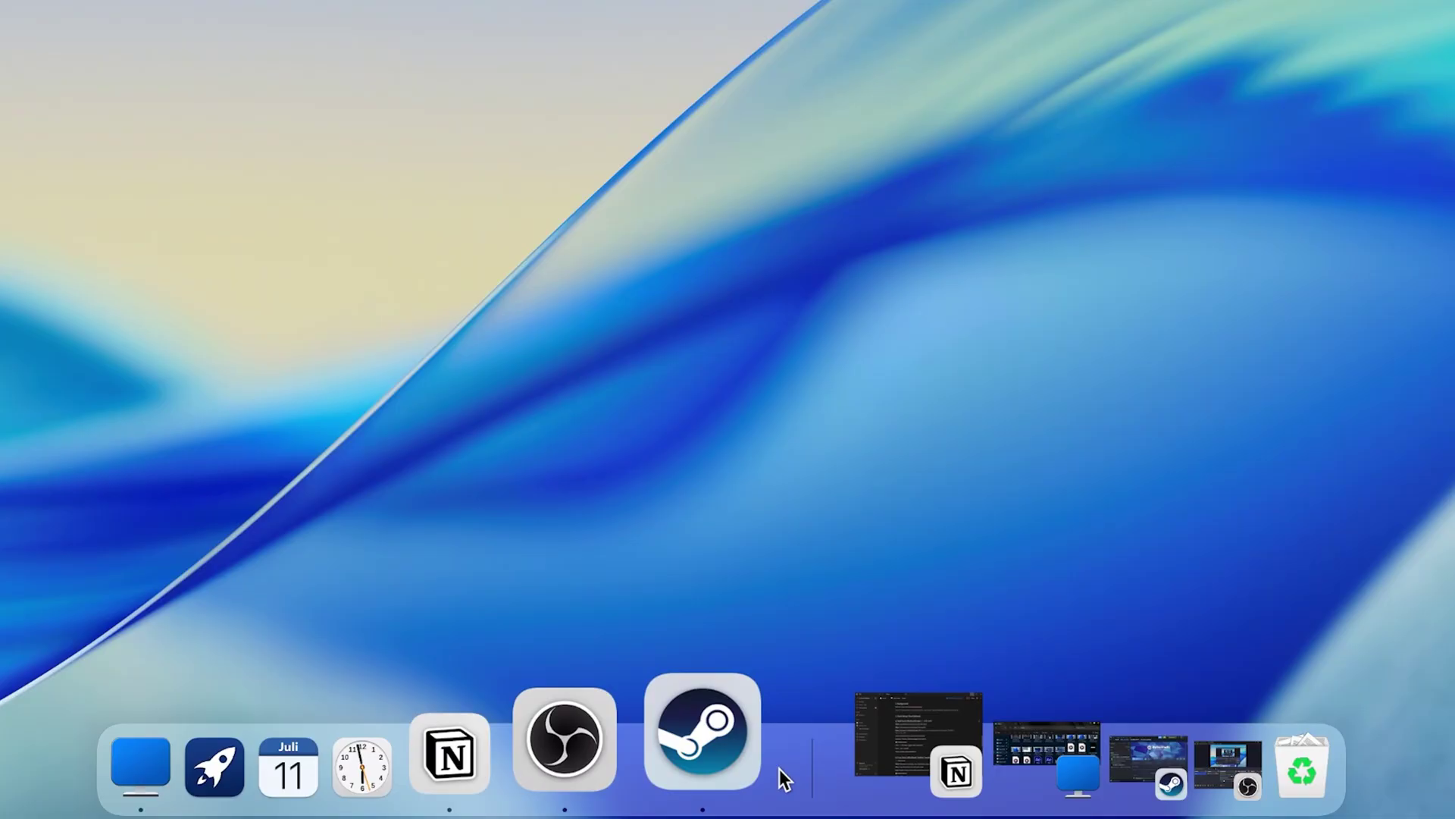
right_click(780, 769)
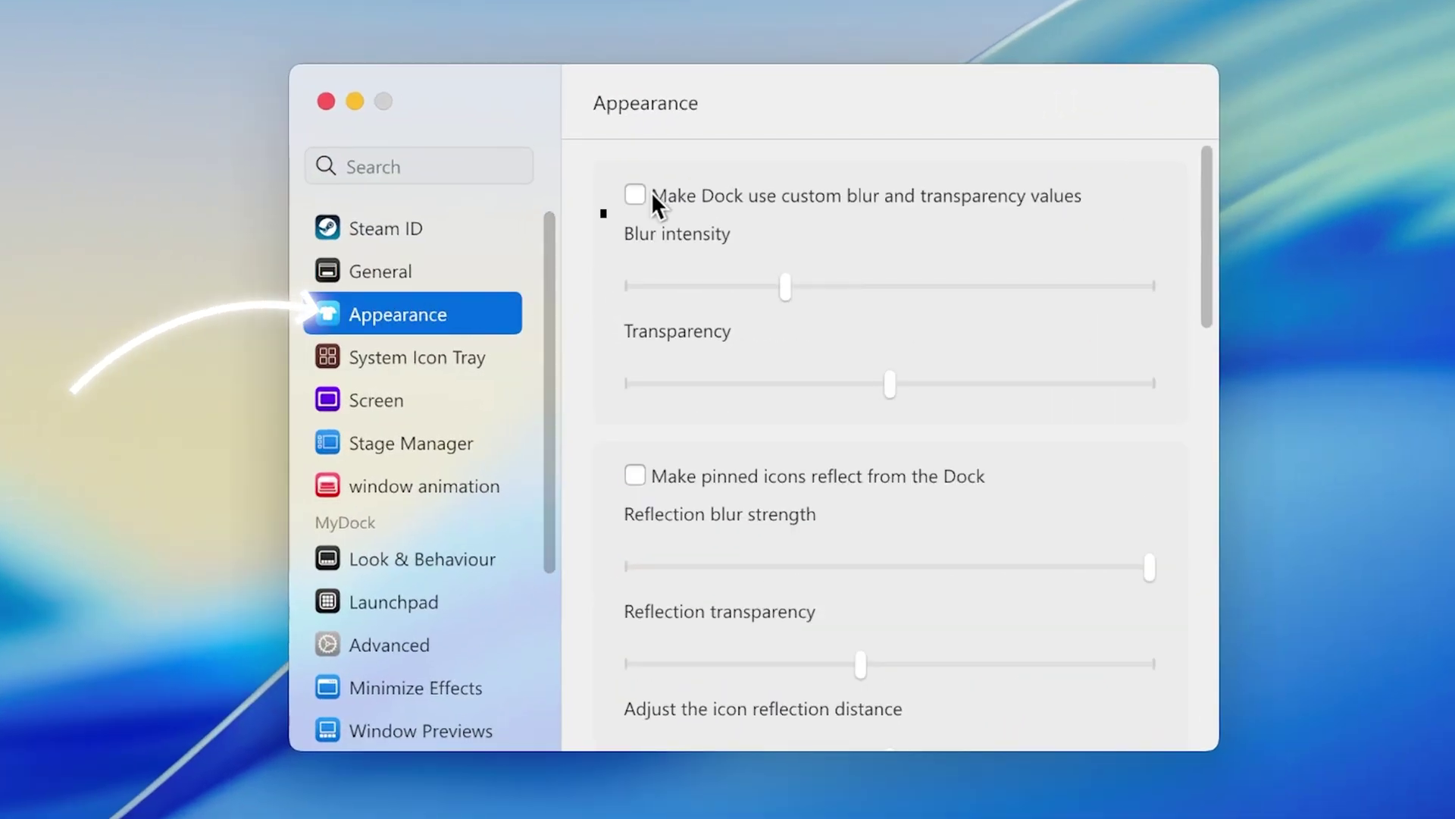
Set menu blur to about 12 and transparency to 15, enabling custom blur for MyDockFinder menus.
drag(633, 287, 699, 292)
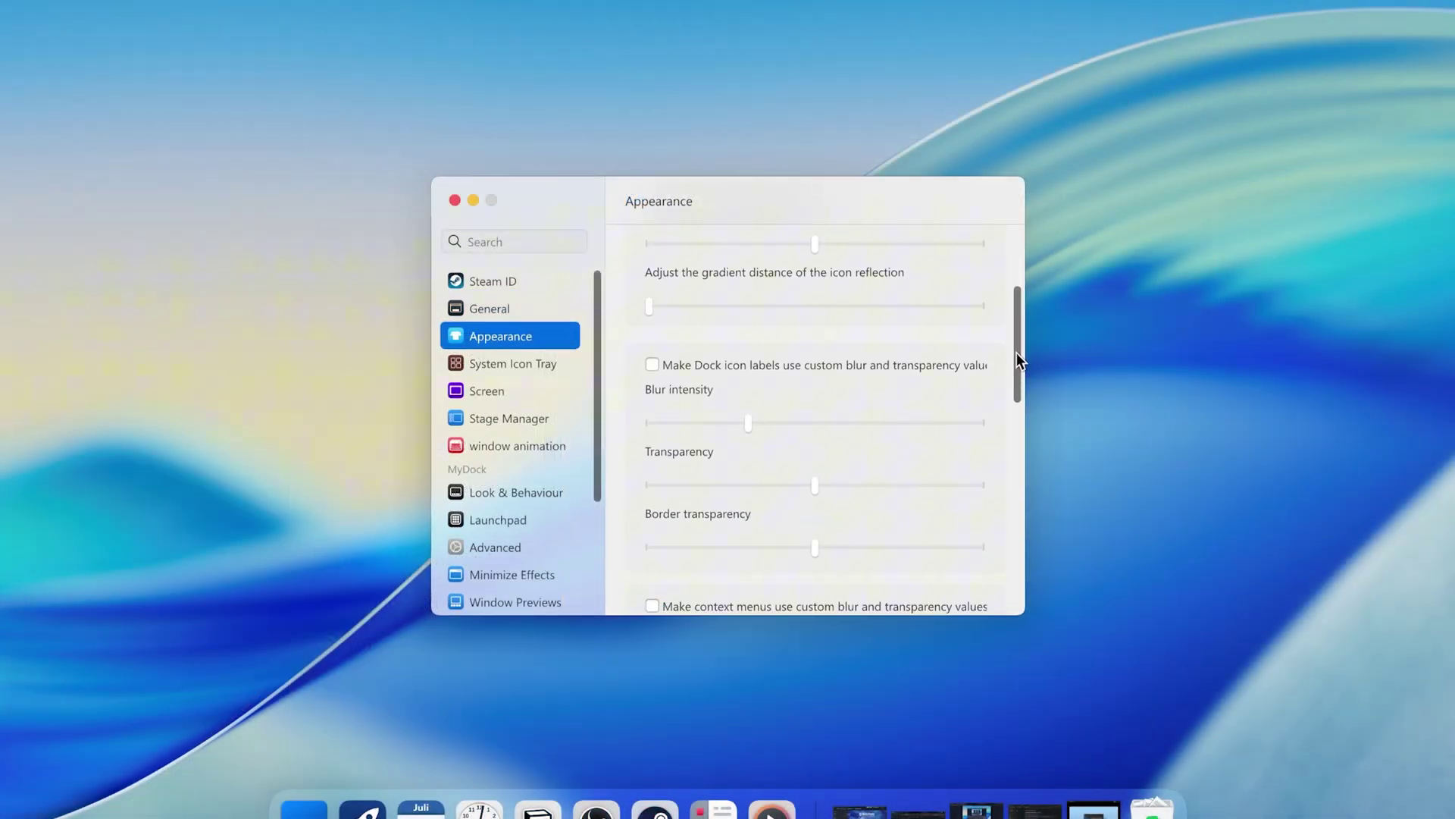
scroll(1017, 353, down, 5)
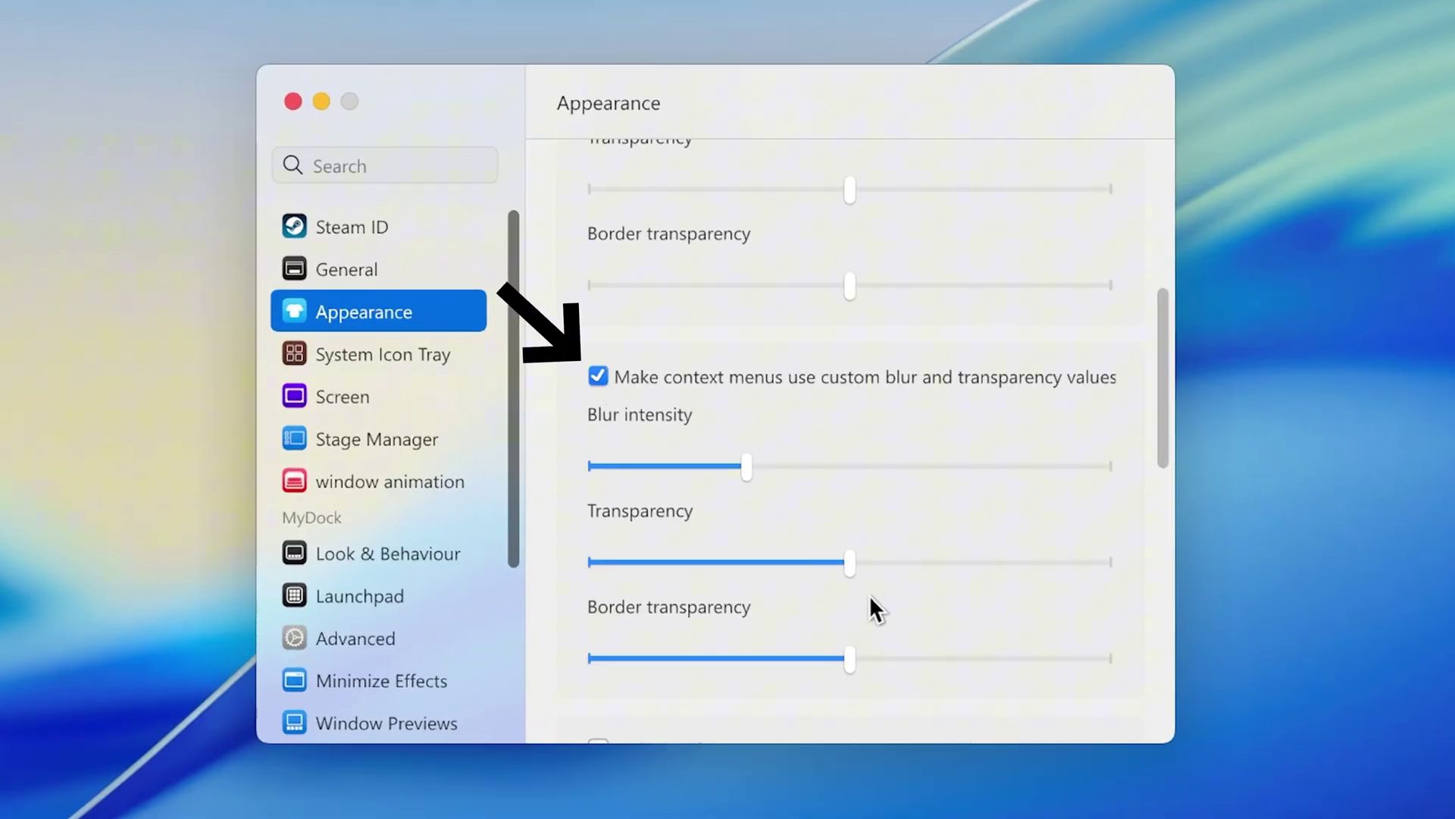
drag(689, 552, 672, 552)
click(682, 464)
scroll(705, 464, down, 5)
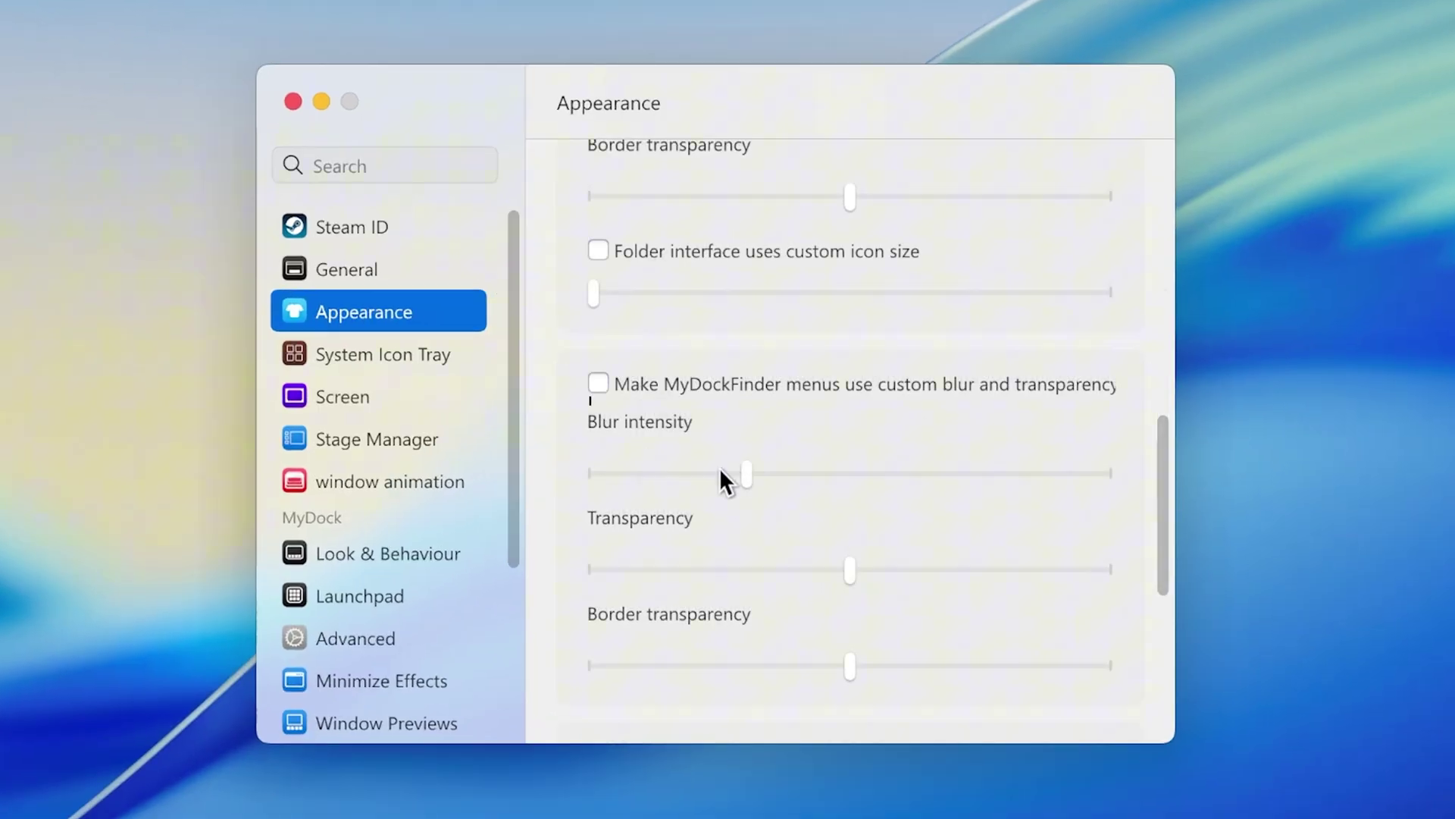
click(633, 387)
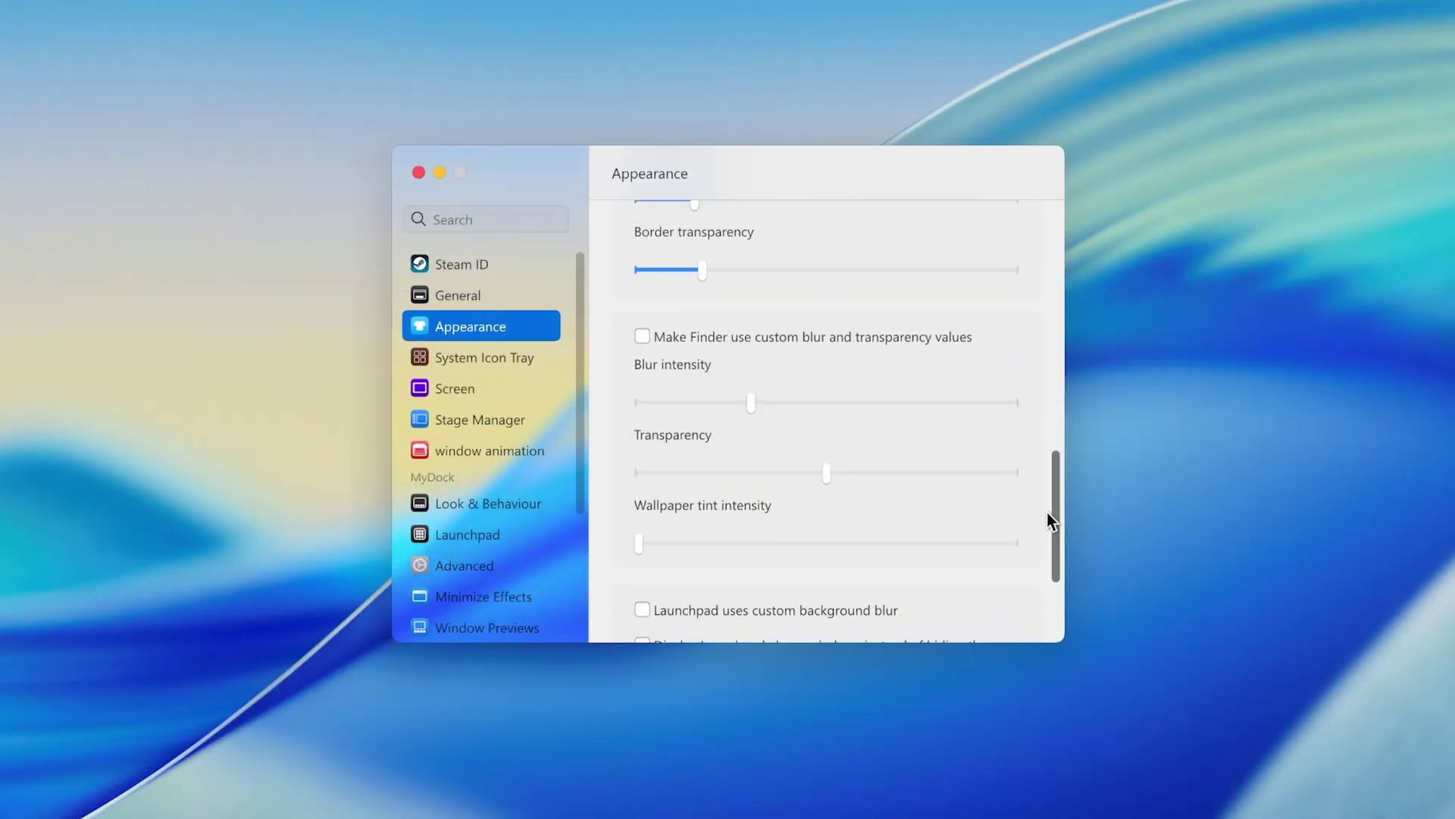
Enable custom blur for the Finder with transparency 8 and blur intensity 0.
scroll(1049, 510, up, 2)
click(633, 400)
click(695, 492)
click(667, 592)
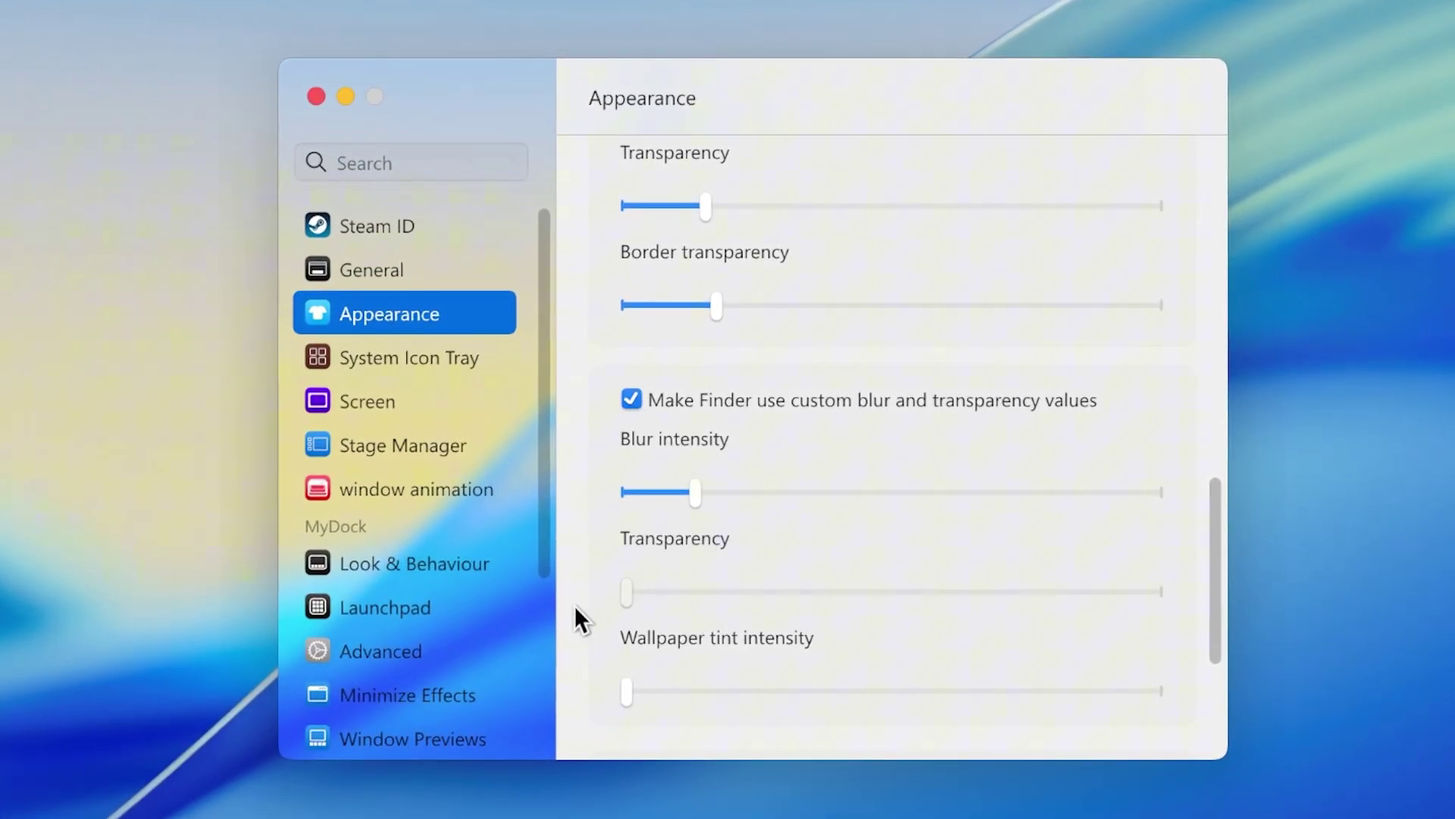
drag(683, 490, 558, 503)
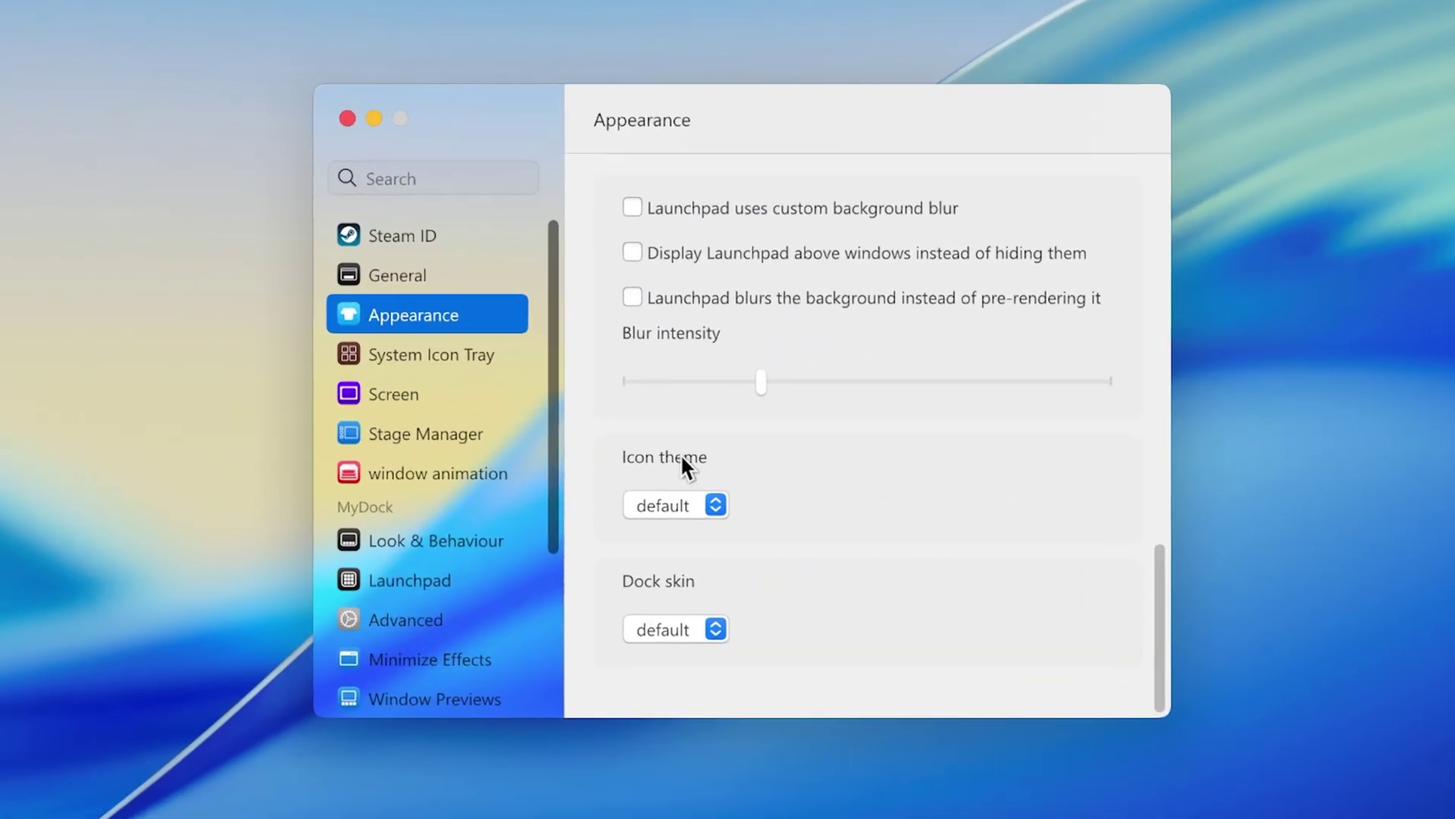
Subscribe to the macOS Tahoe 26 icon pack in the Workshop and apply it from Installed themes.
click(657, 505)
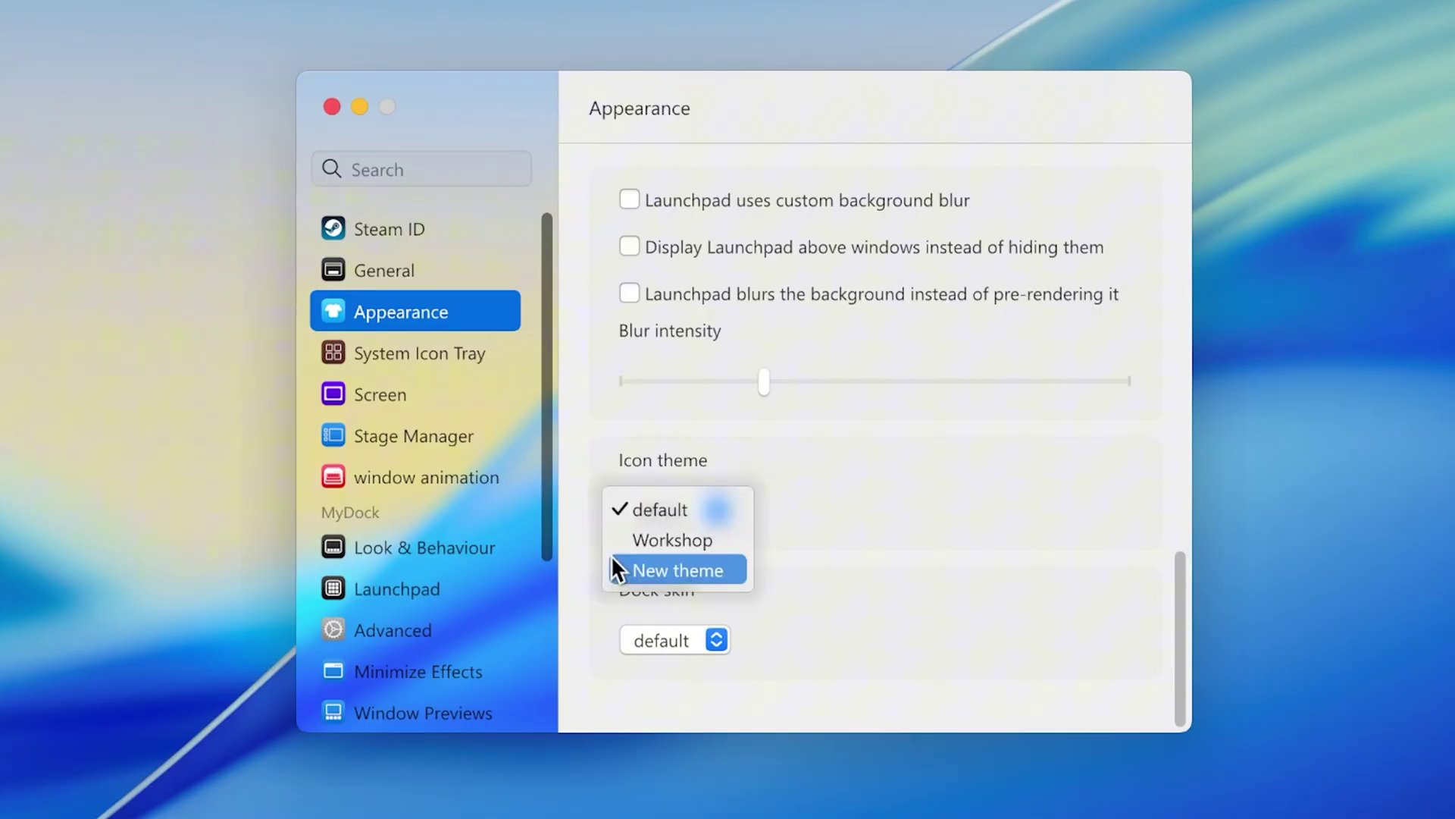
click(620, 550)
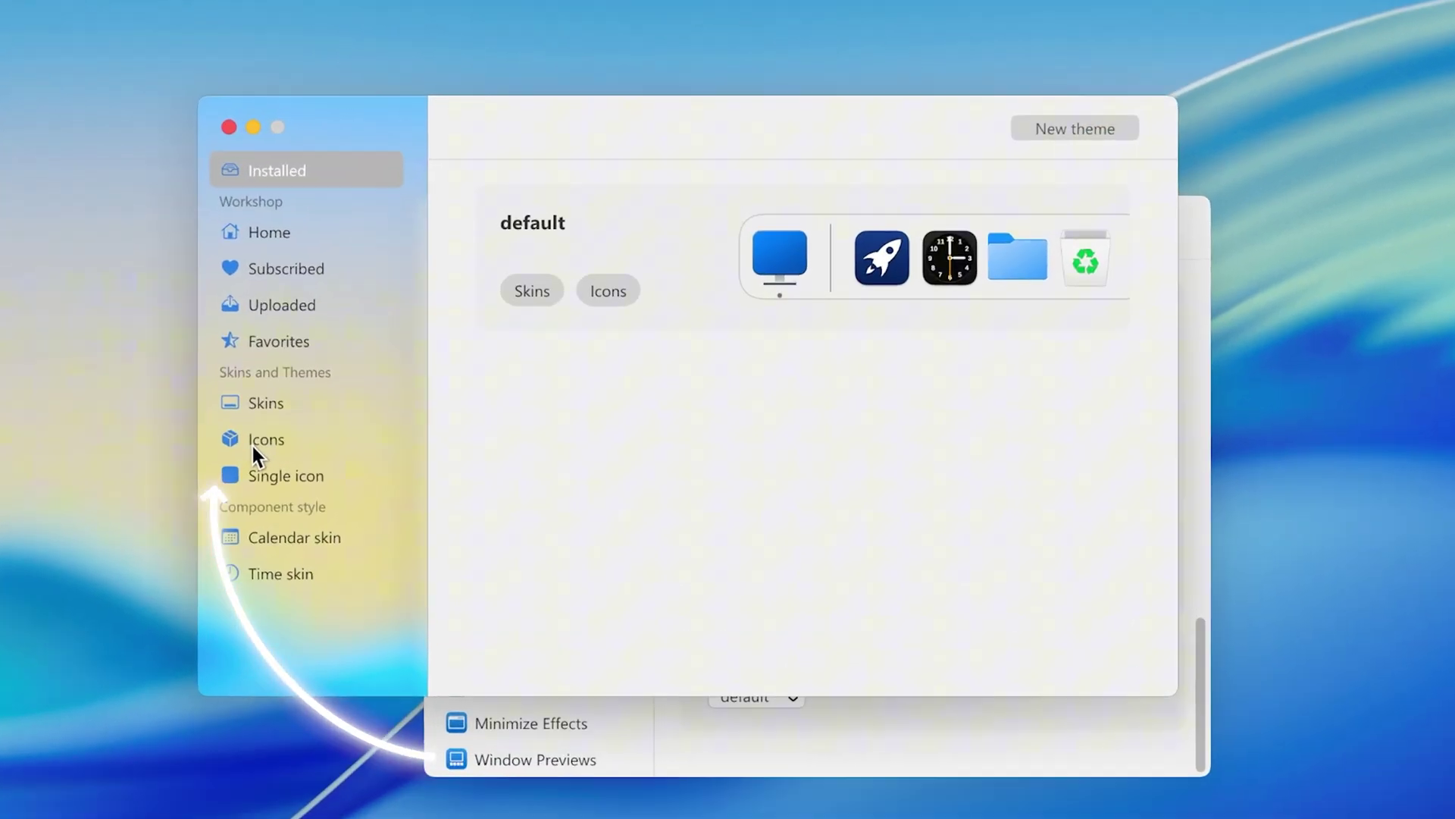
click(252, 450)
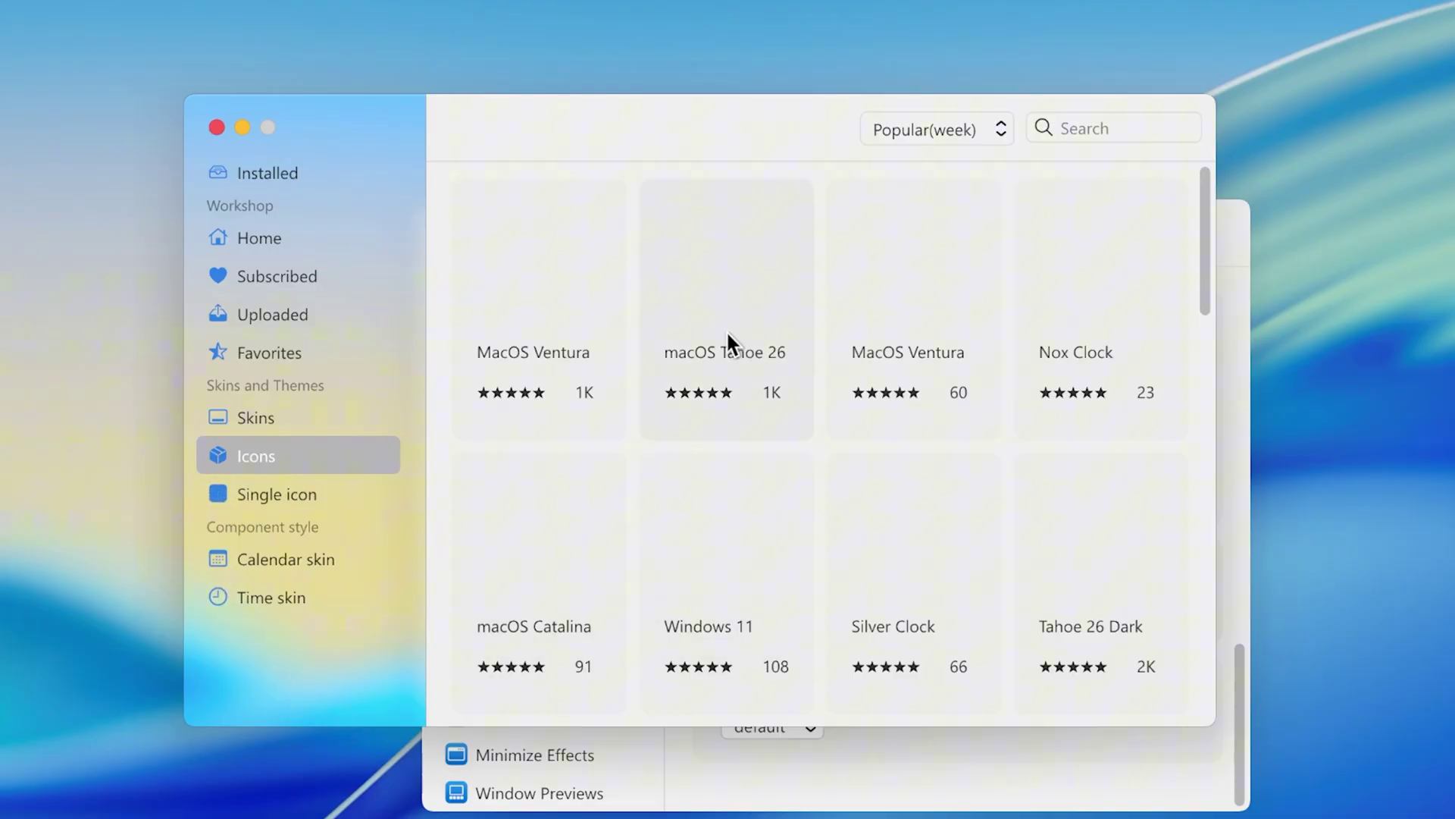
click(728, 303)
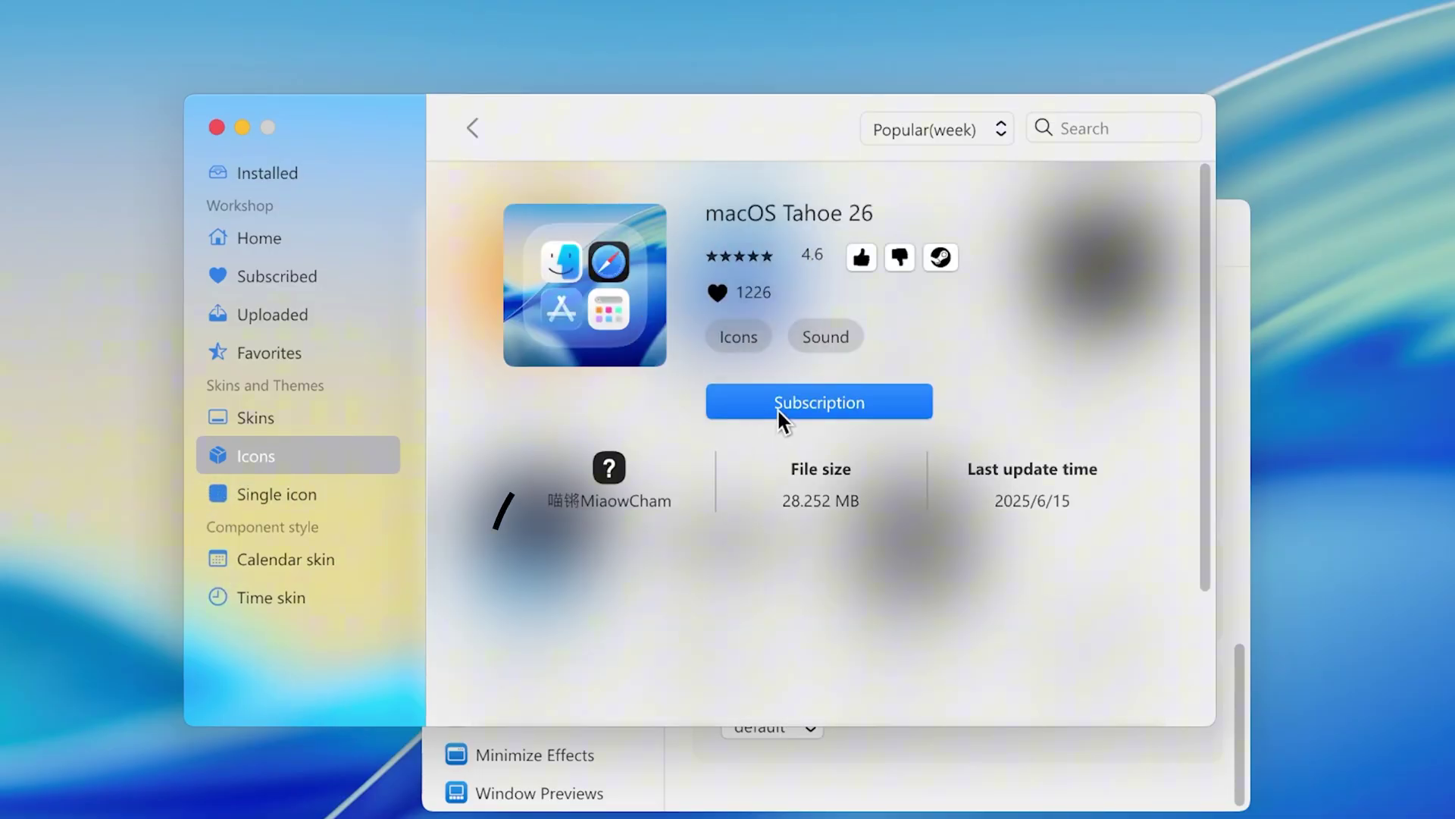
click(796, 400)
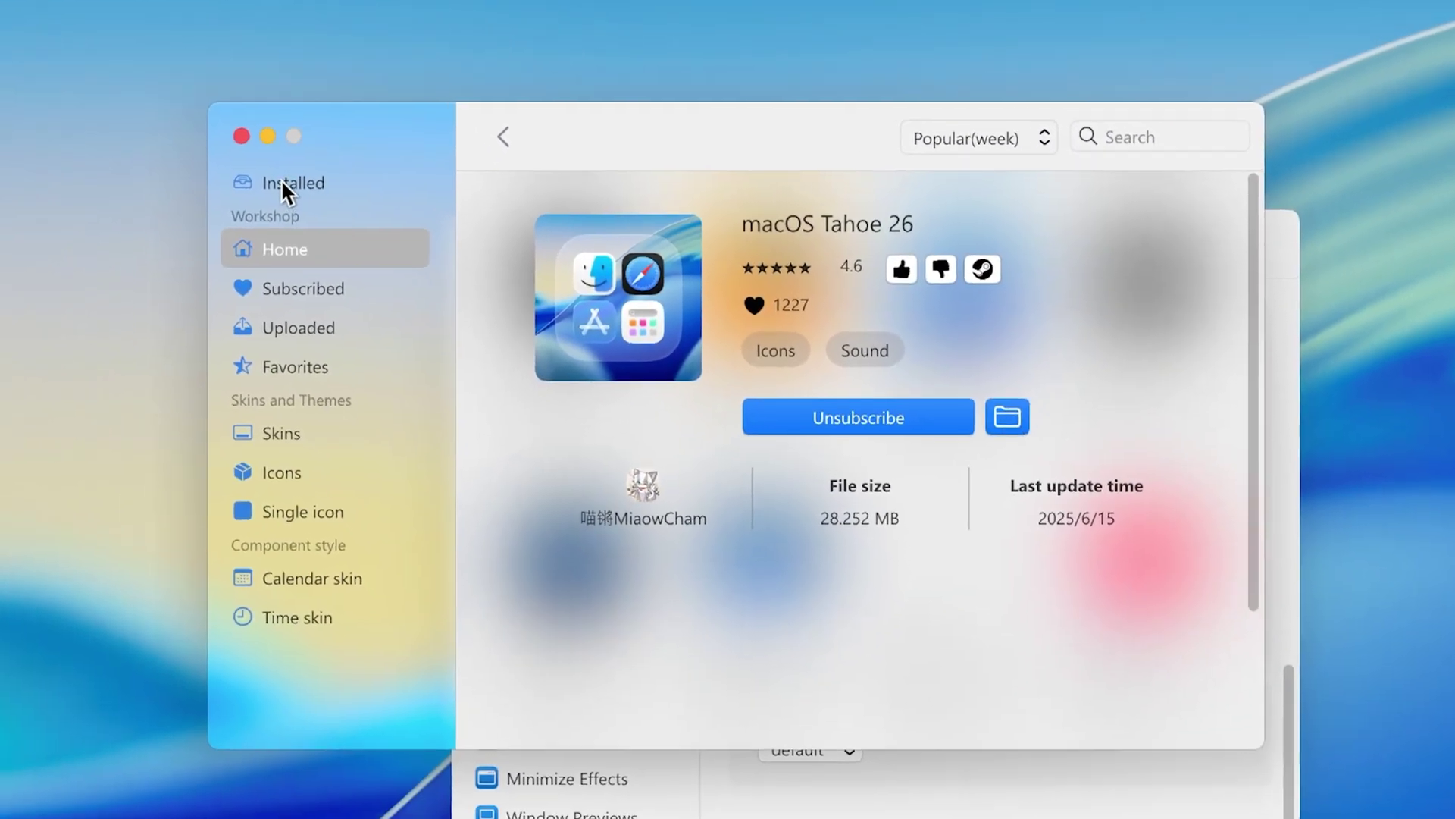
click(6, 380)
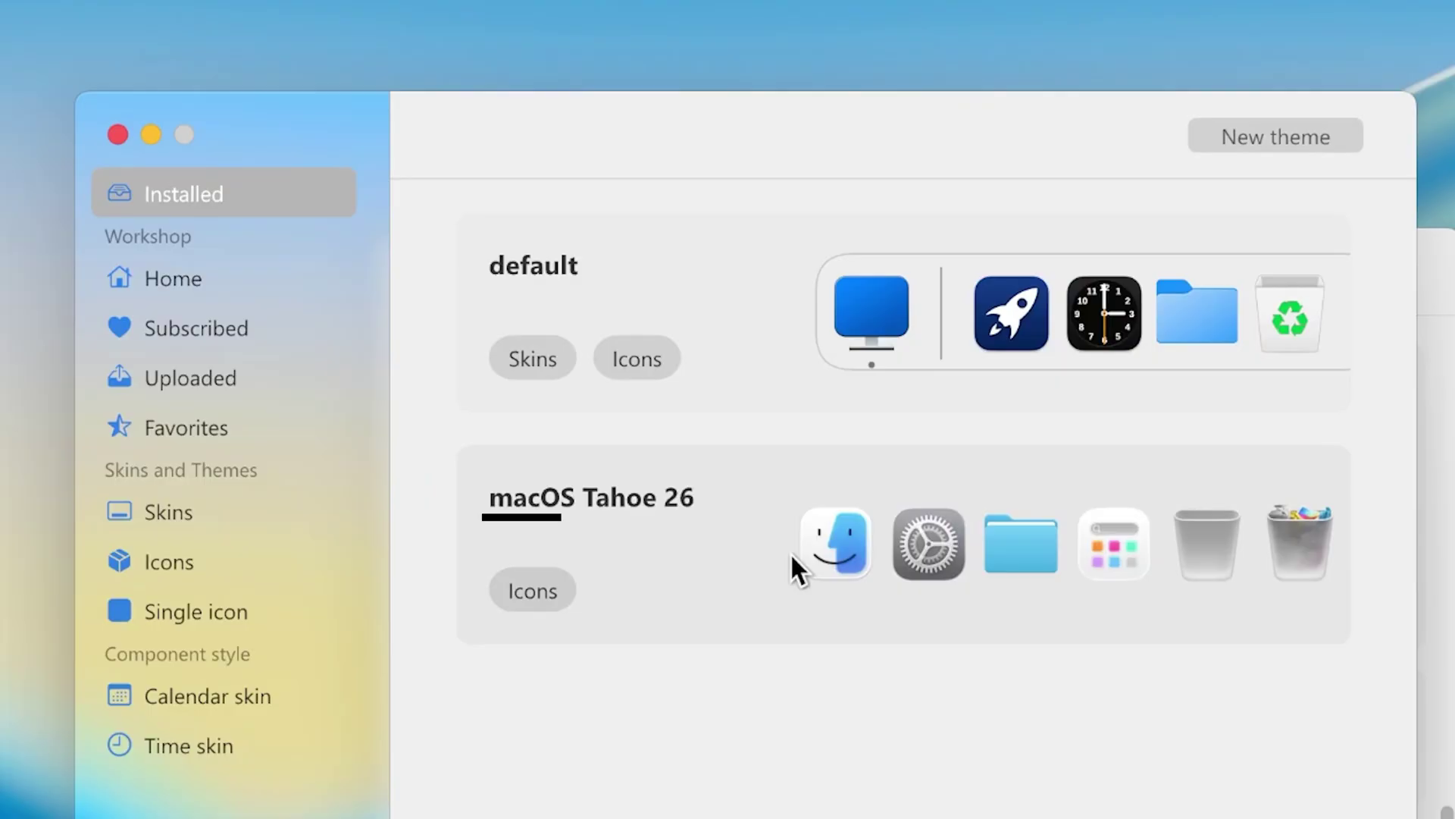
click(791, 557)
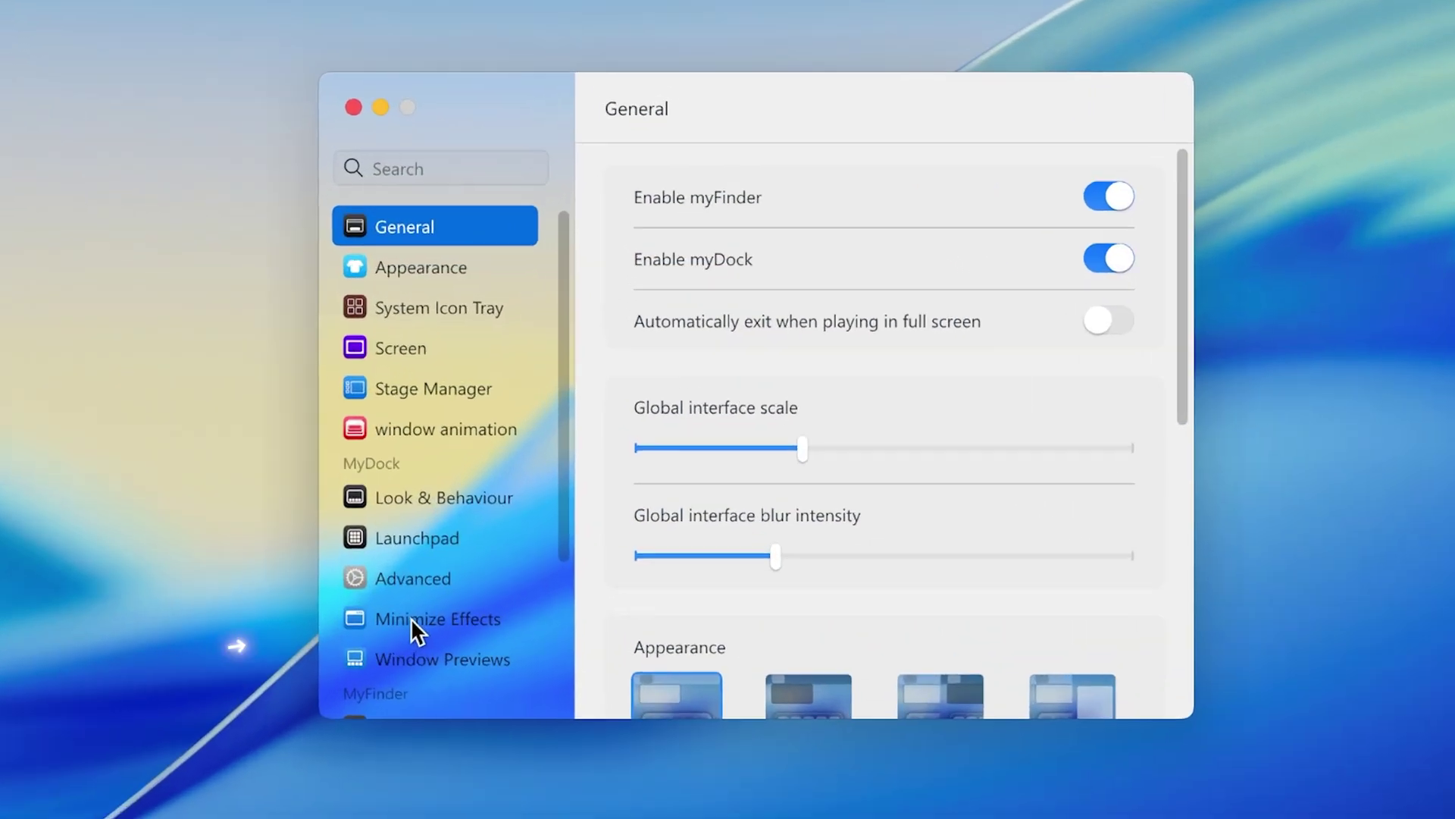
Make windows minimize into their dock icon, restart the dock, and shrink dock icons to size 102.
click(416, 626)
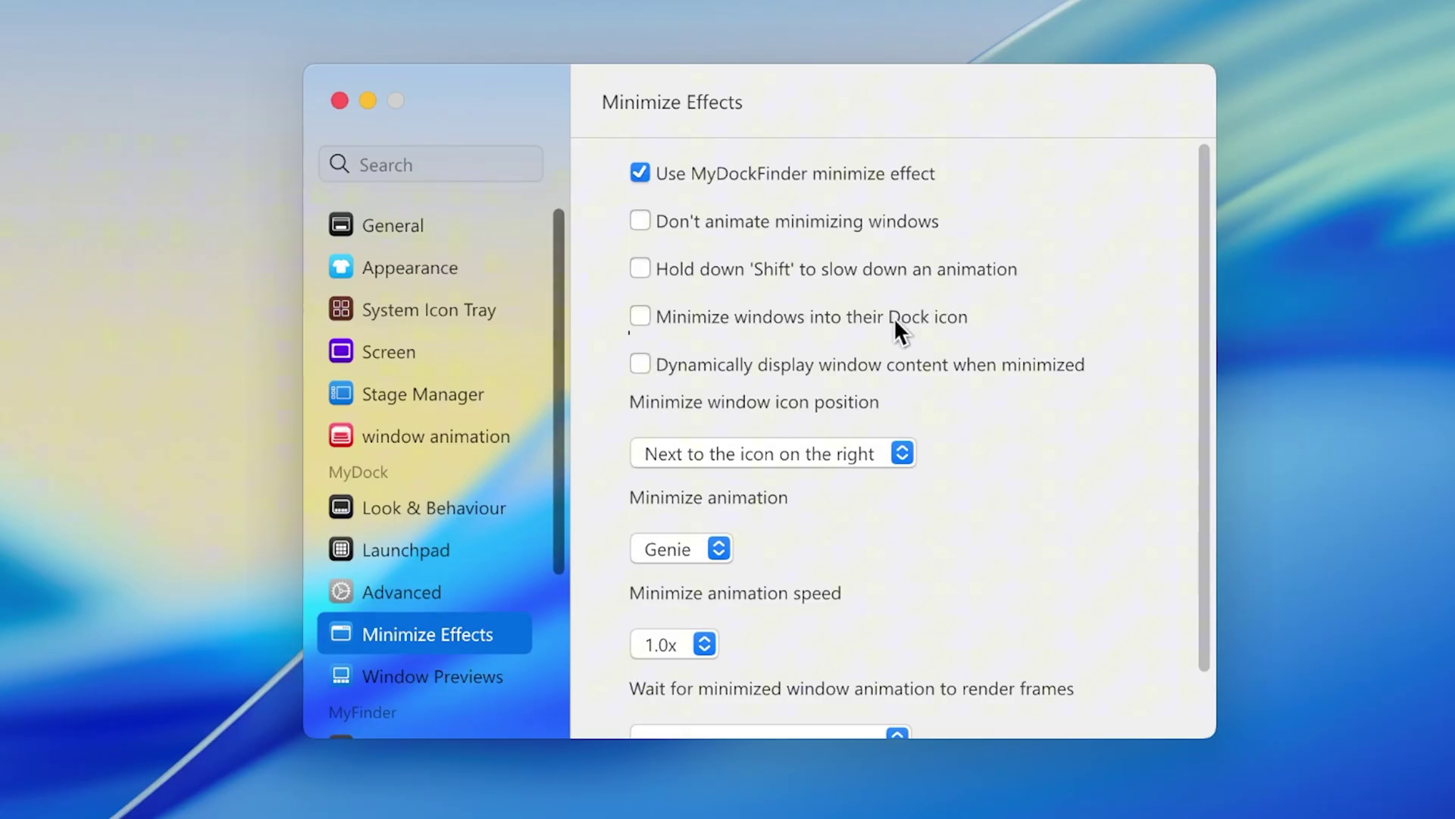
click(641, 318)
right_click(833, 732)
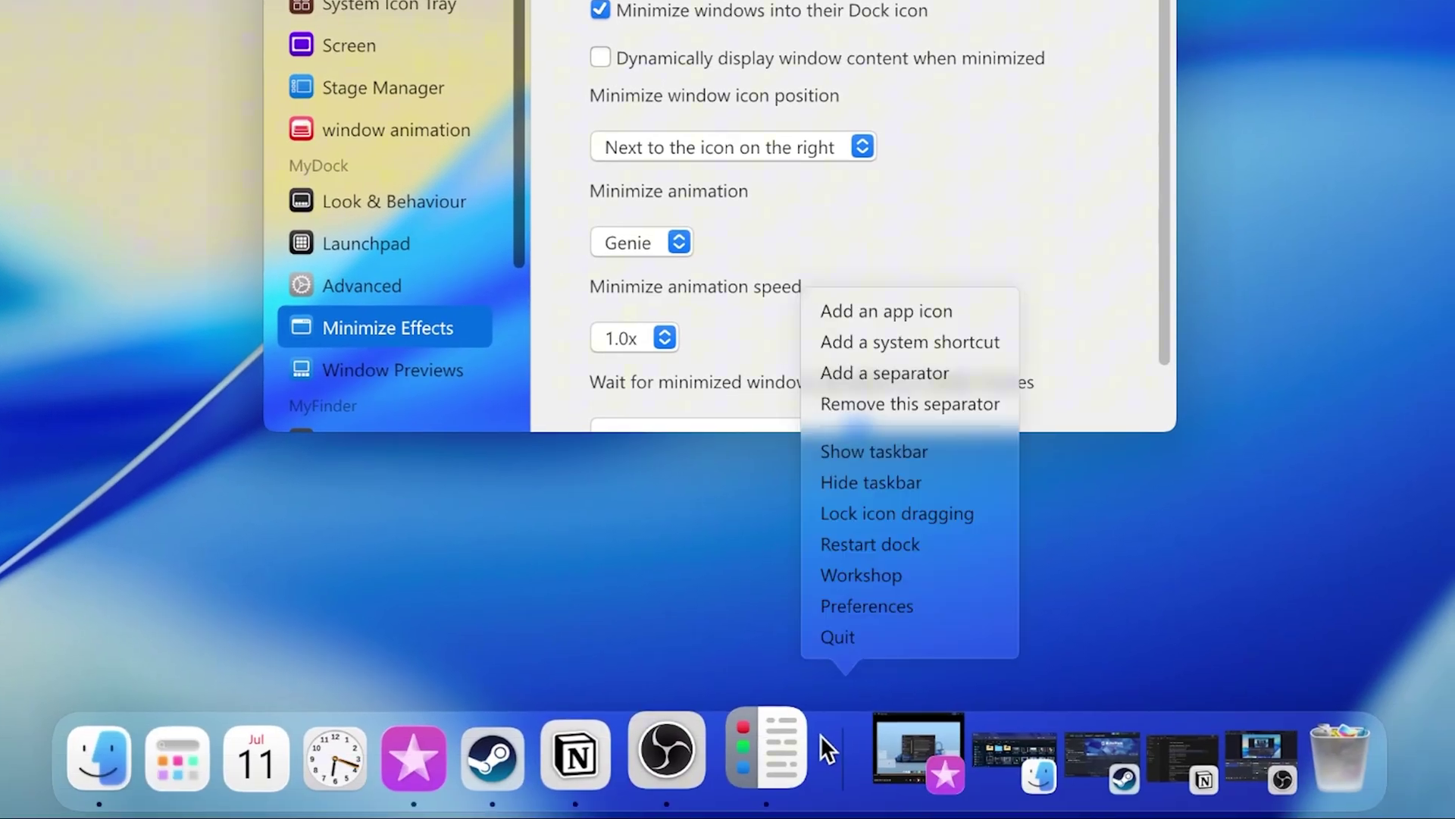
click(861, 542)
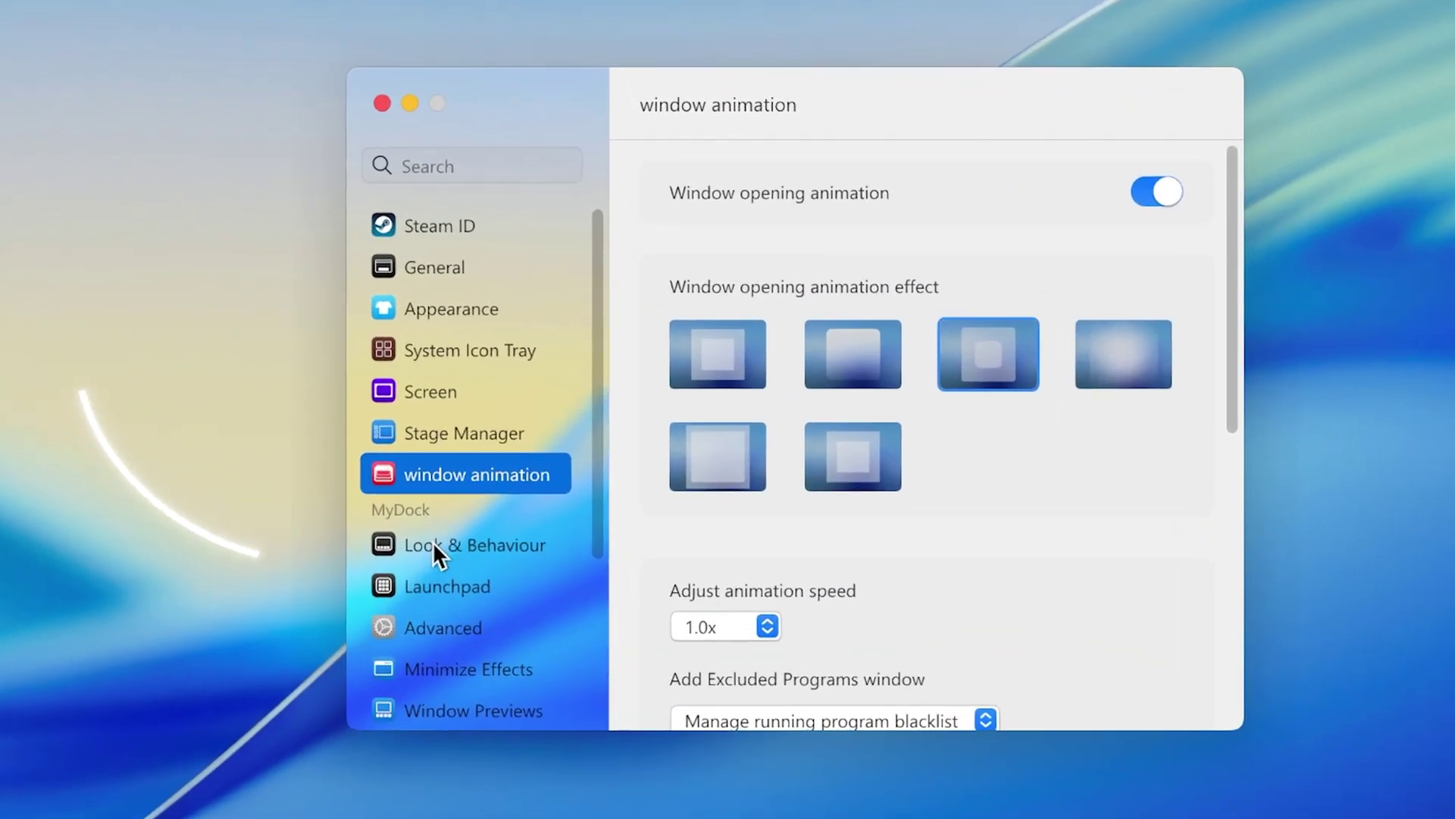
click(495, 453)
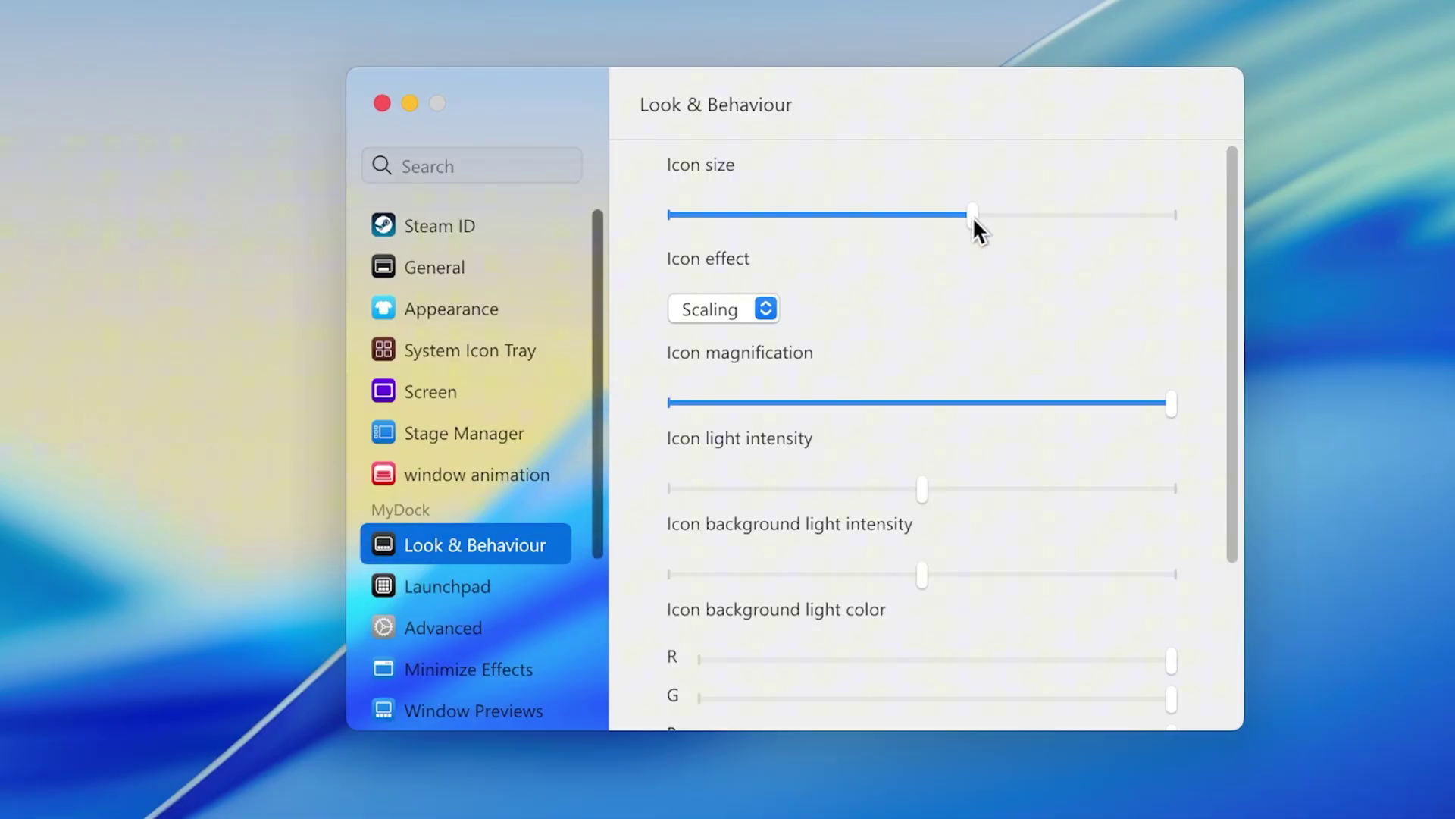
drag(972, 216, 893, 217)
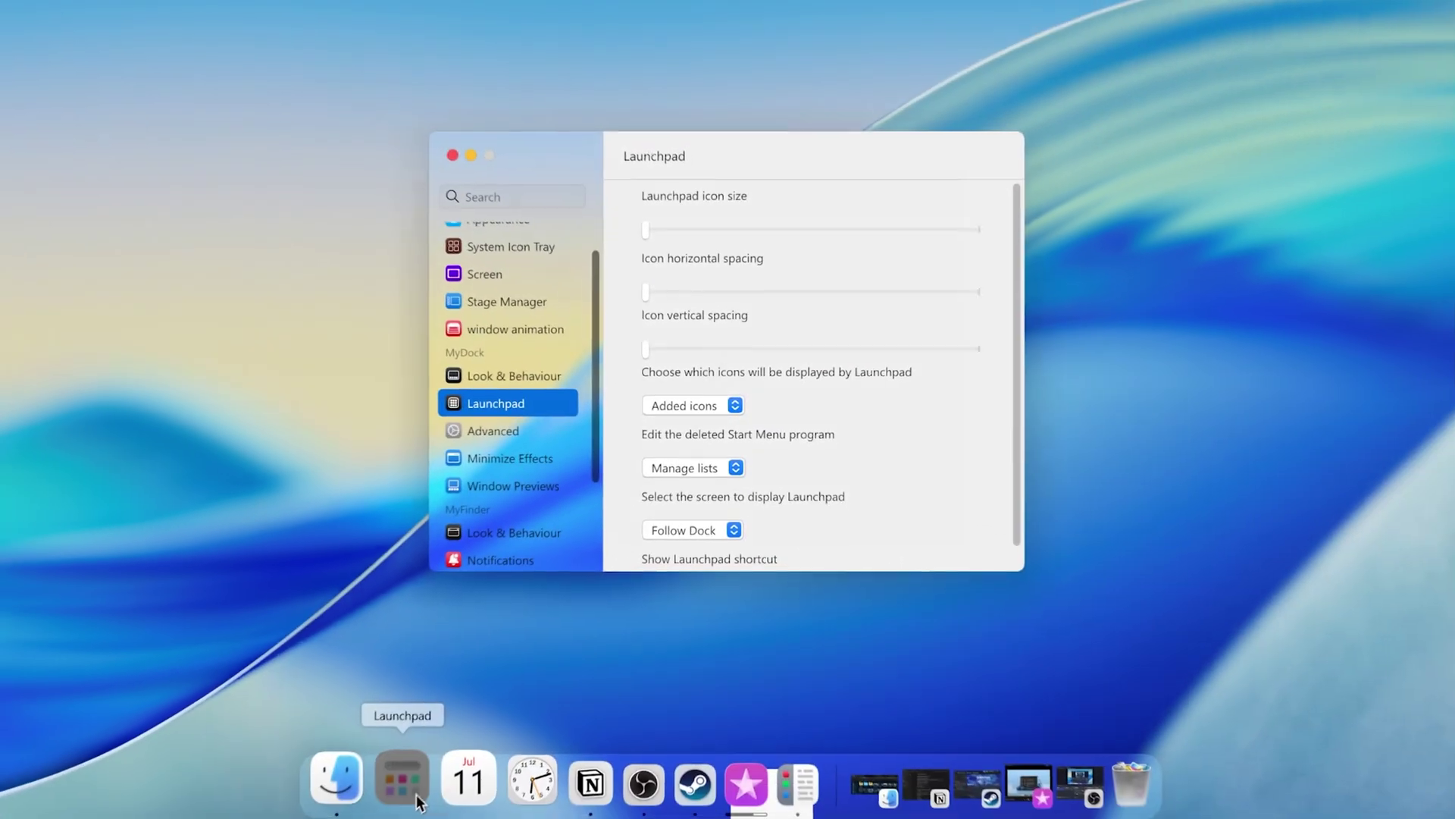
Set Launchpad's displayed icons to 'Added icons&Start Menu&Desktop'.
click(414, 784)
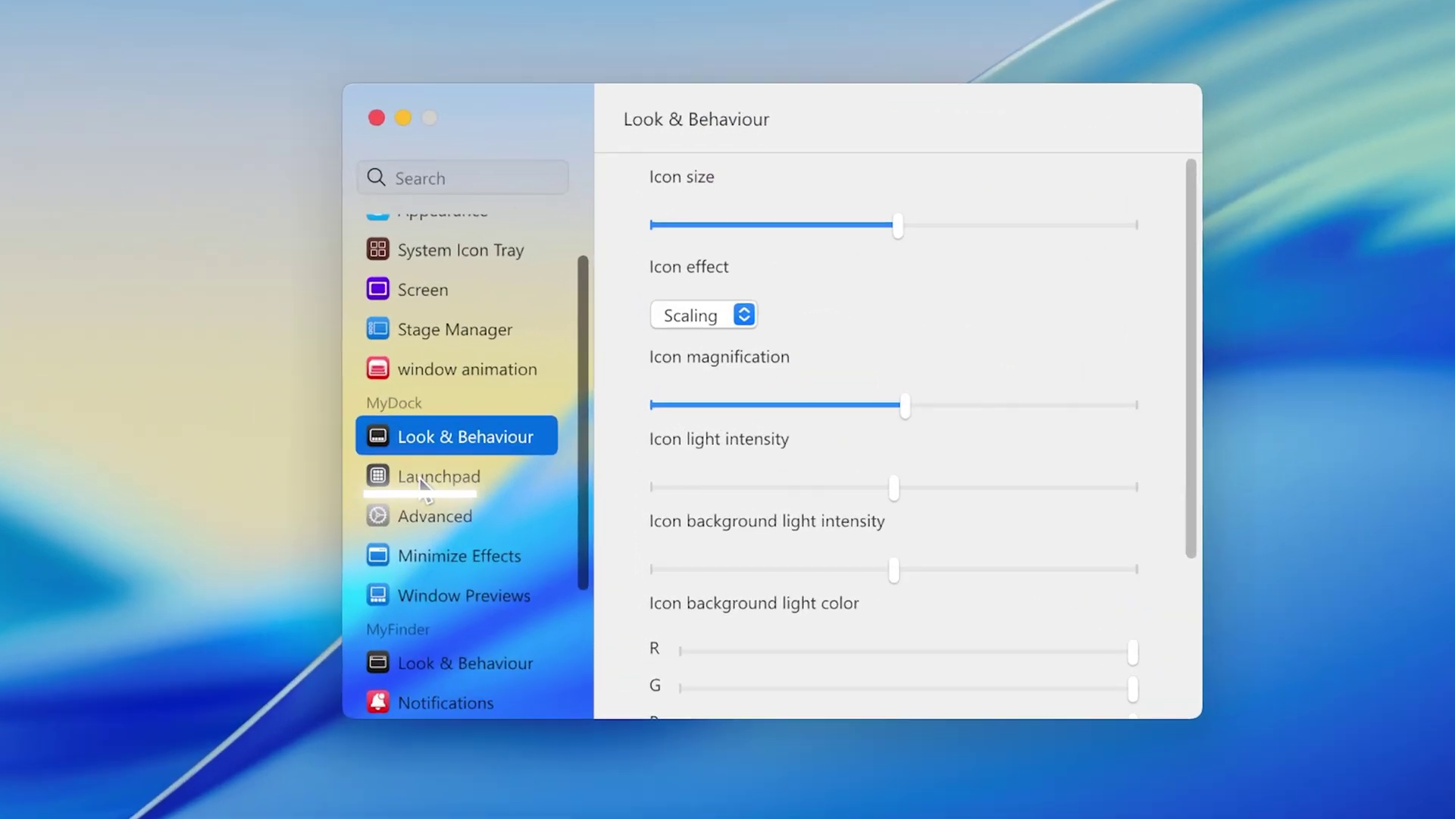
click(418, 476)
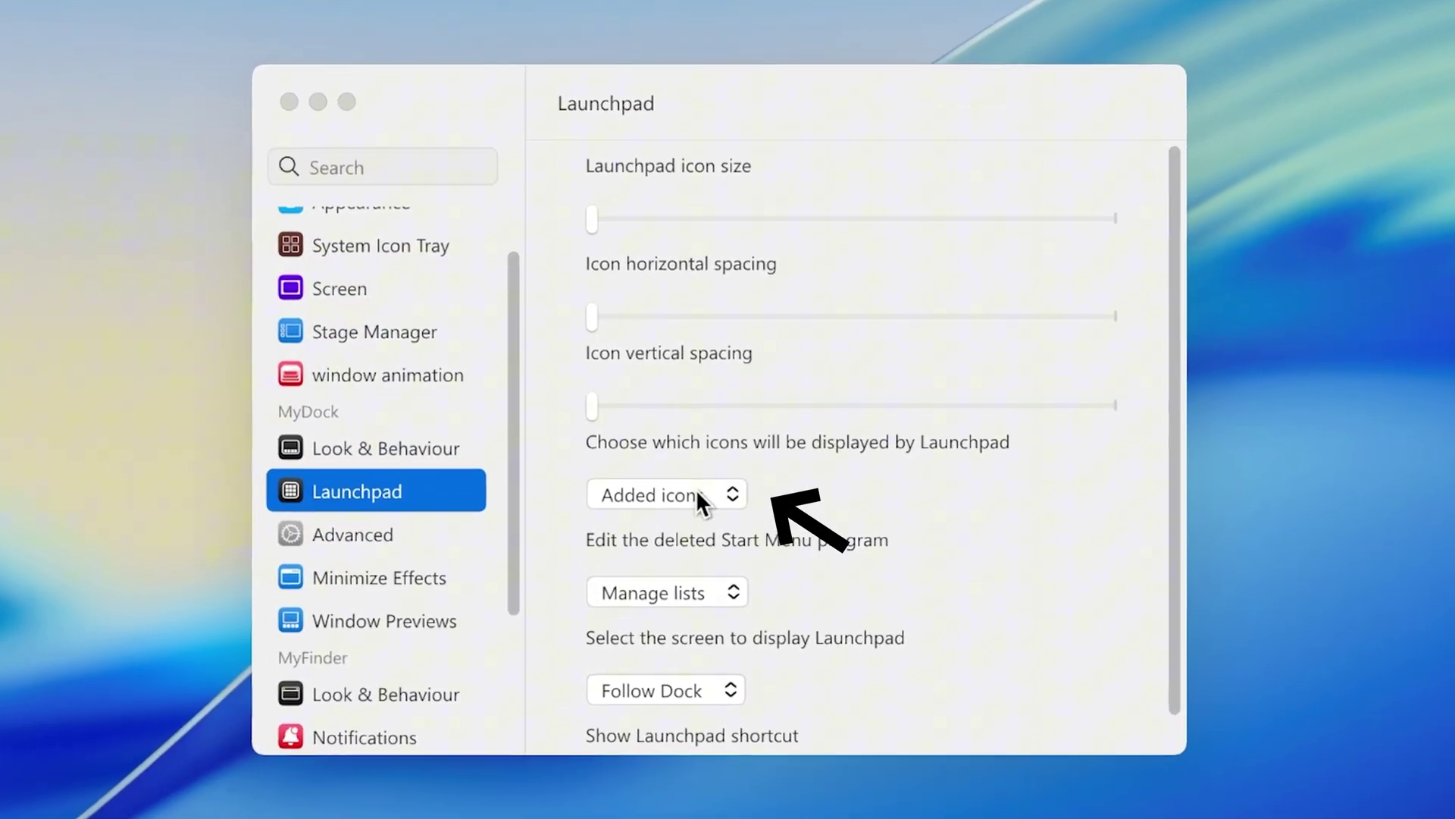
click(739, 479)
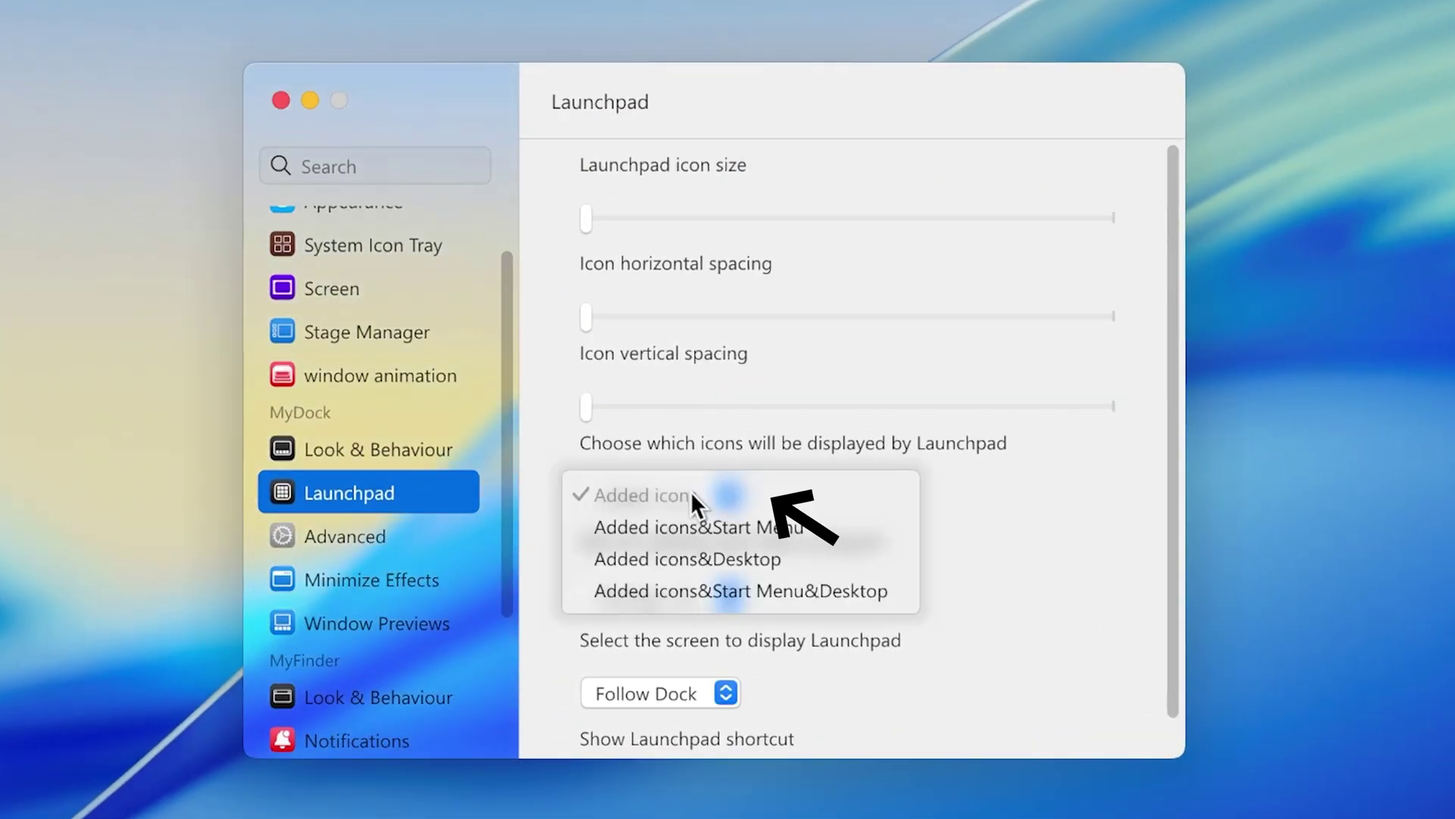
click(684, 596)
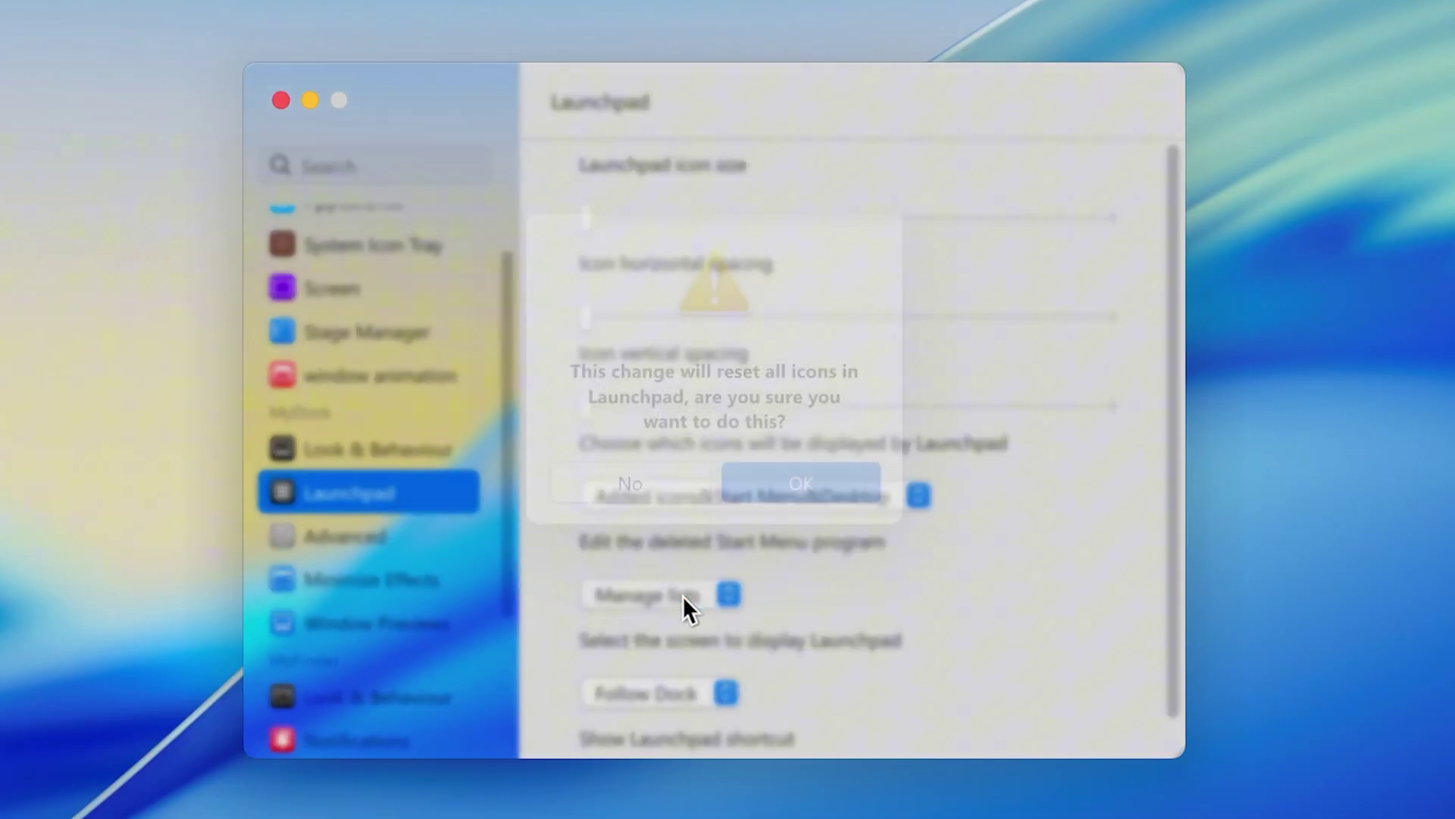
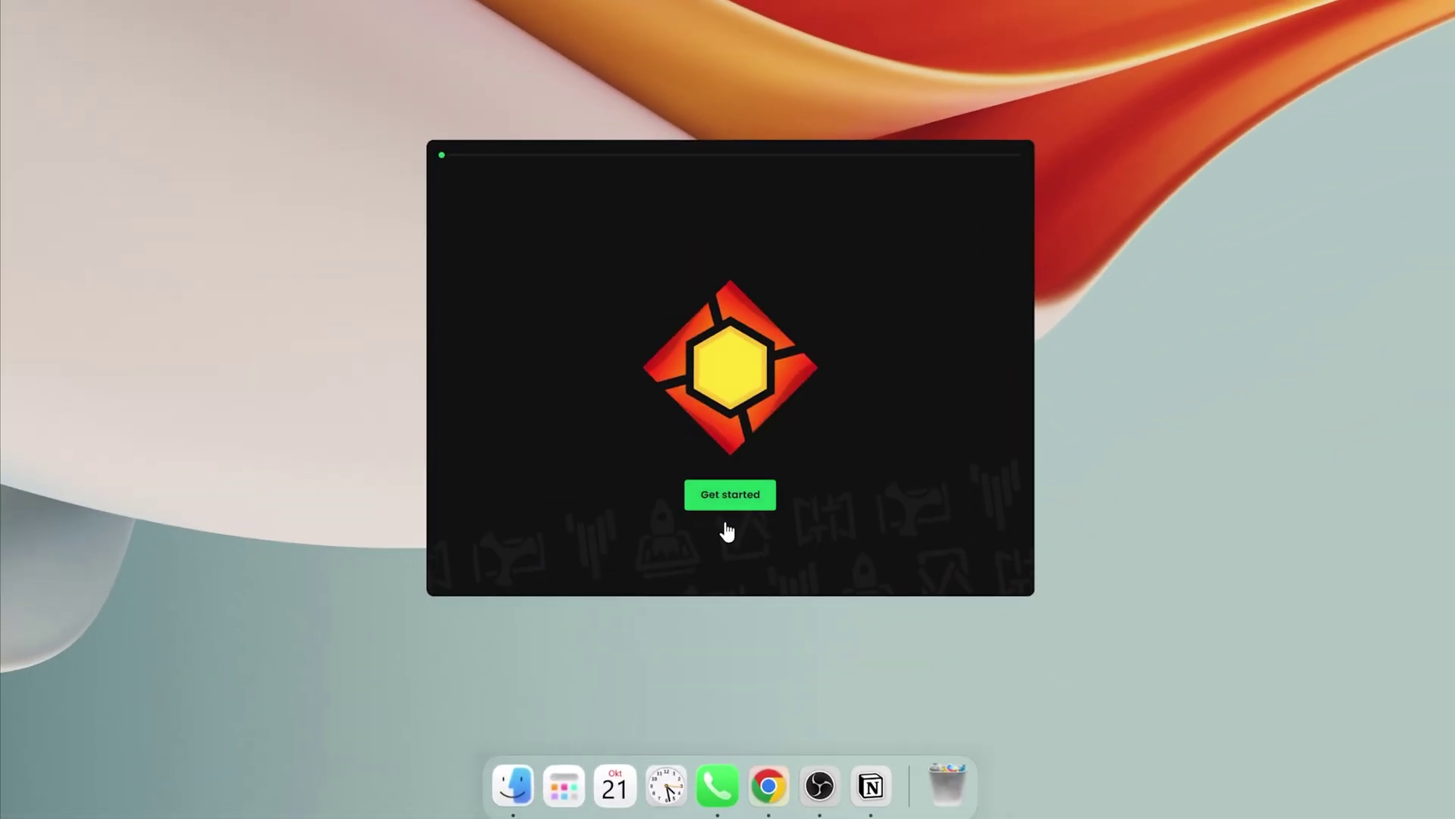
Run JaxCore's Core Batch Installer setup and install the ModularClocks widget.
click(727, 500)
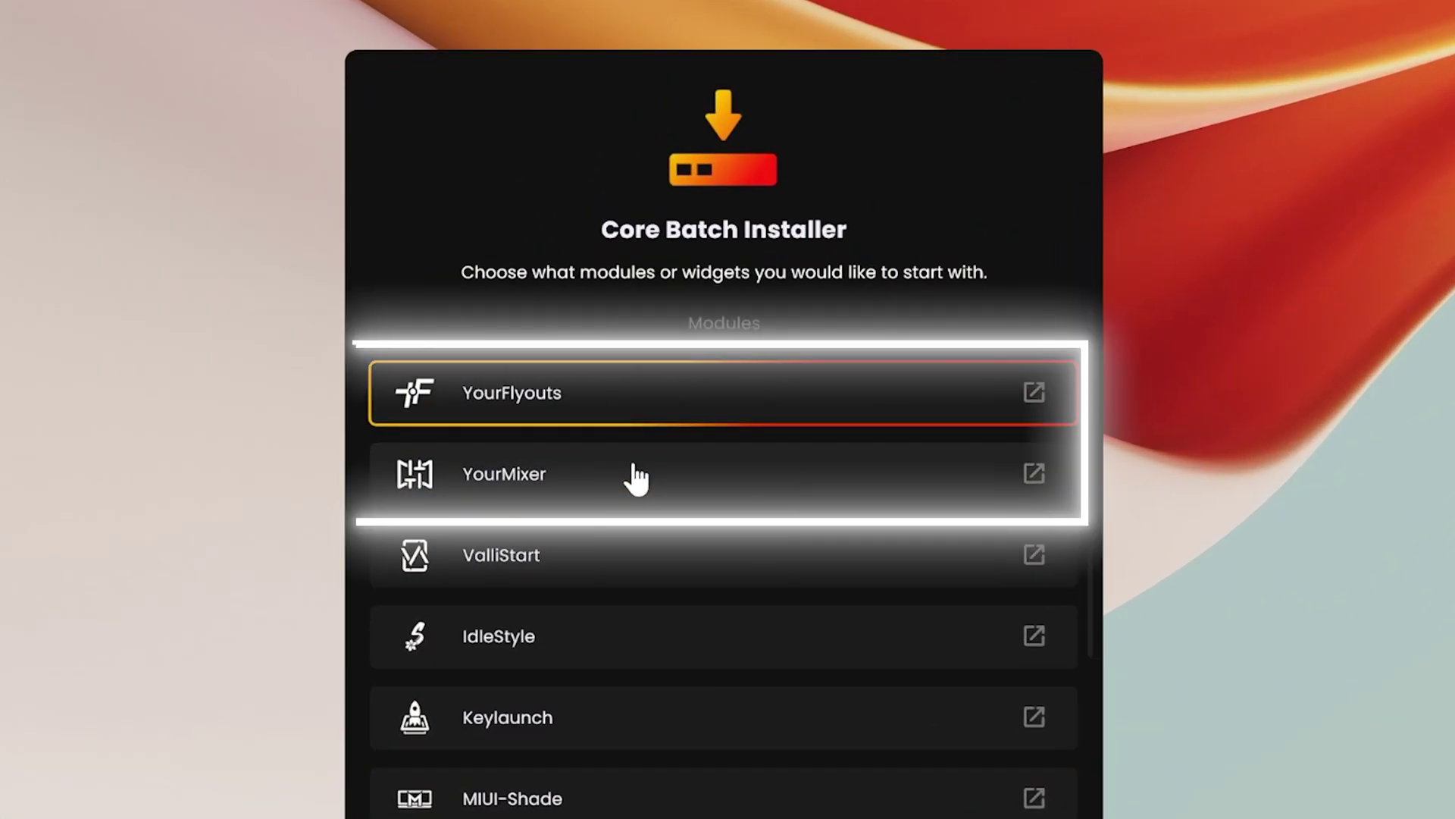
scroll(610, 637, down, 5)
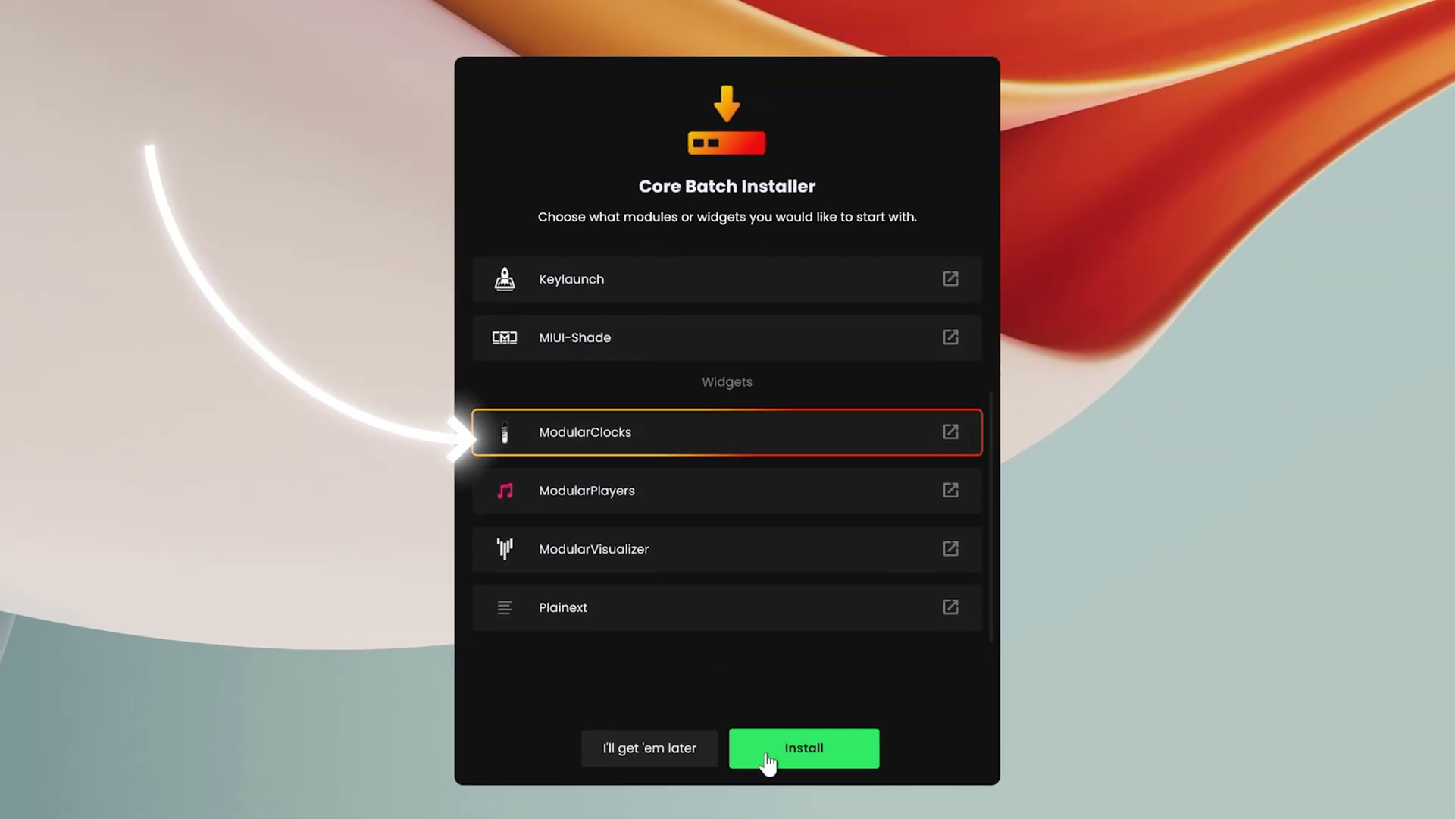
click(767, 750)
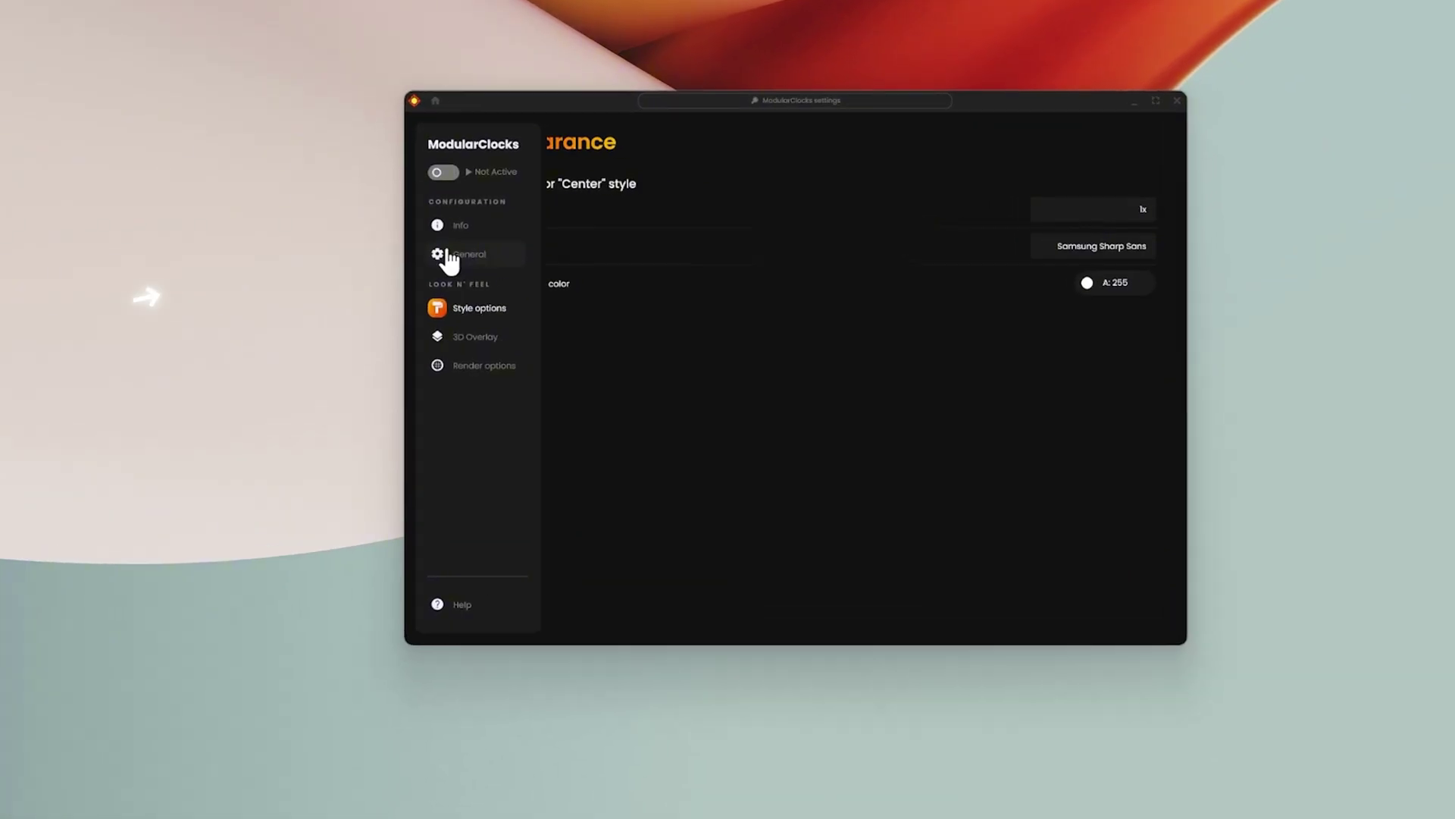
Dismiss the changelog and set clock style 16's Widget size to 2 in Style options.
click(500, 250)
scroll(847, 478, down, 3)
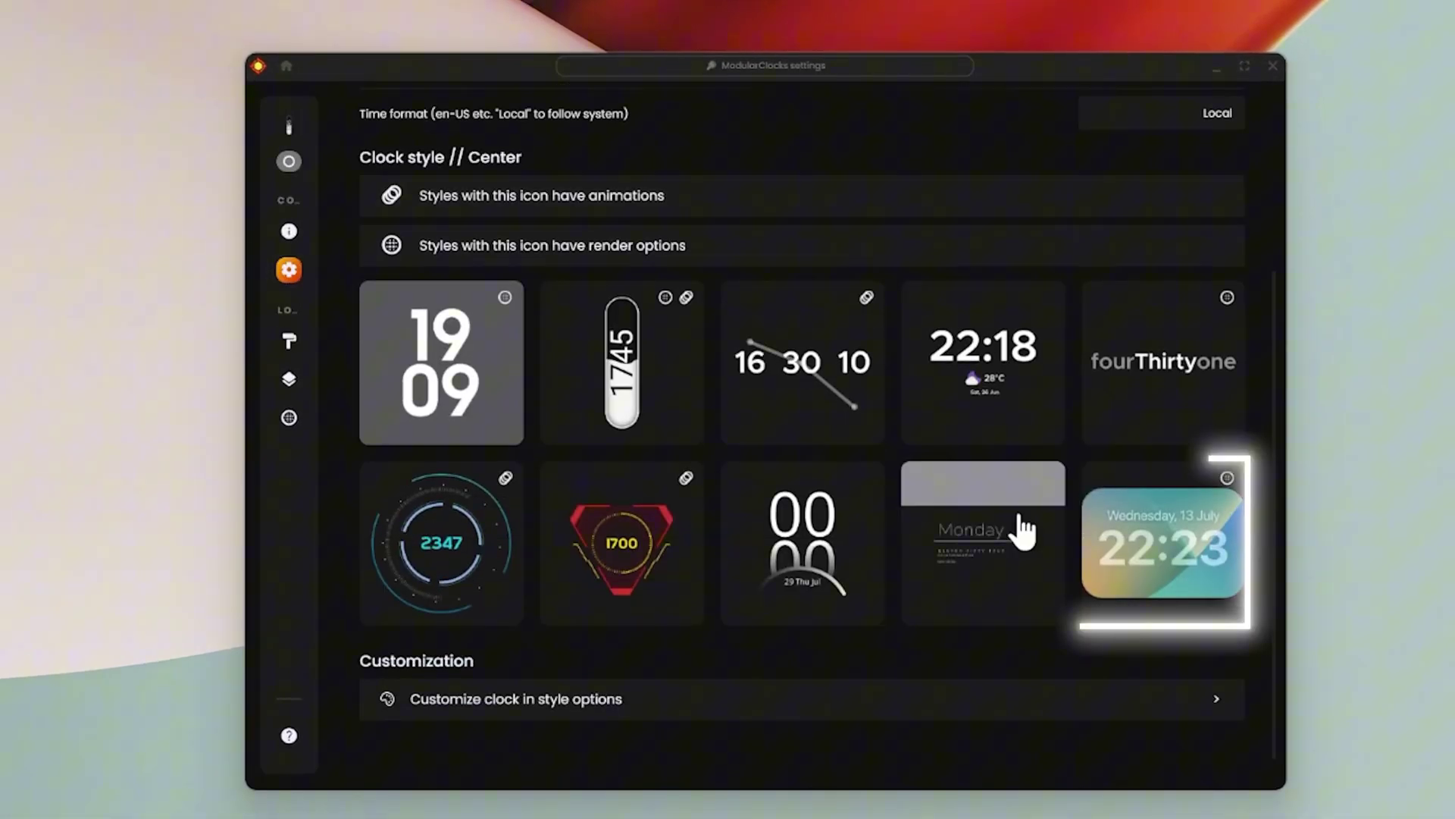
scroll(754, 570, up, 3)
mouse_move(295, 168)
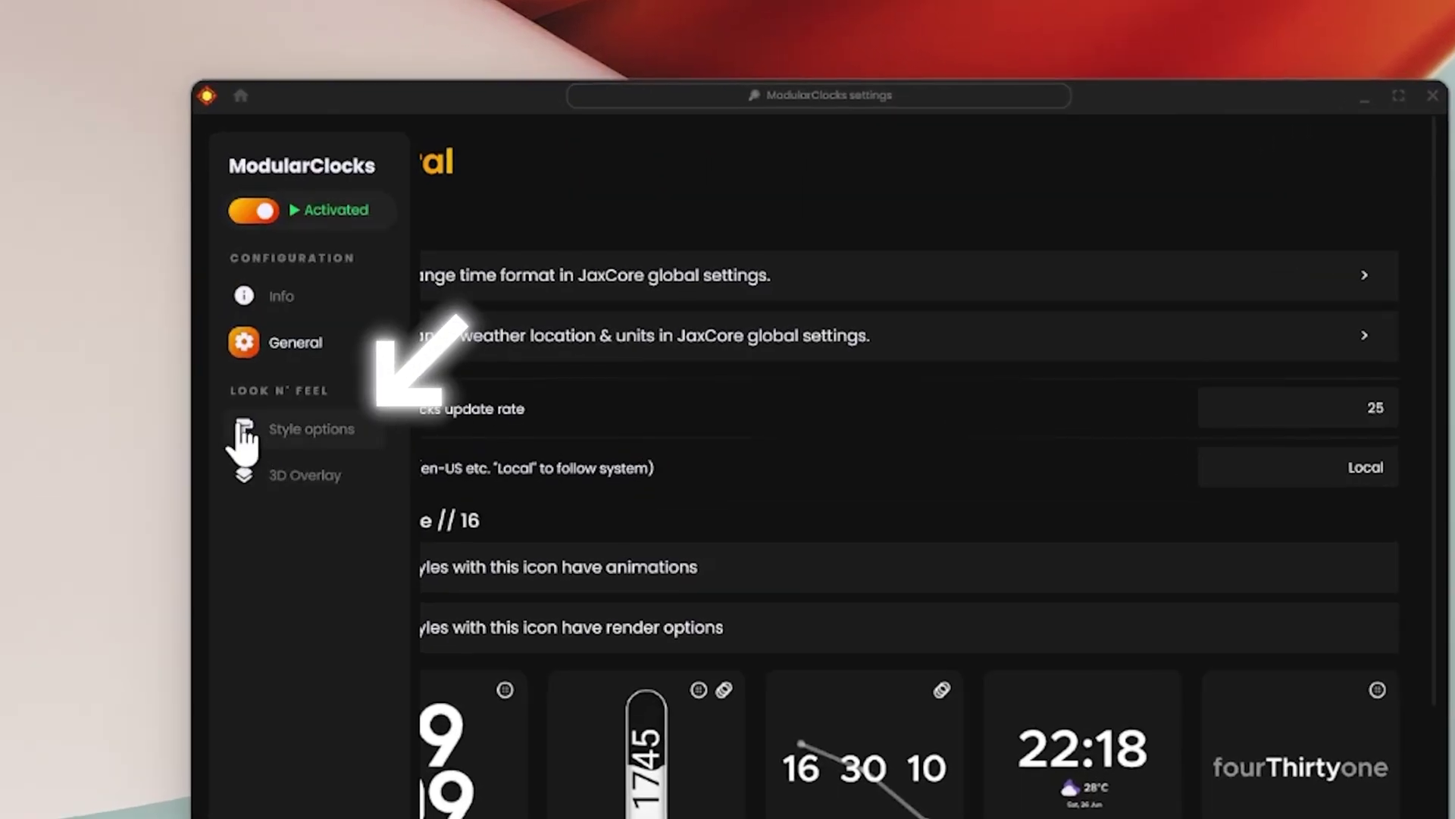
click(244, 435)
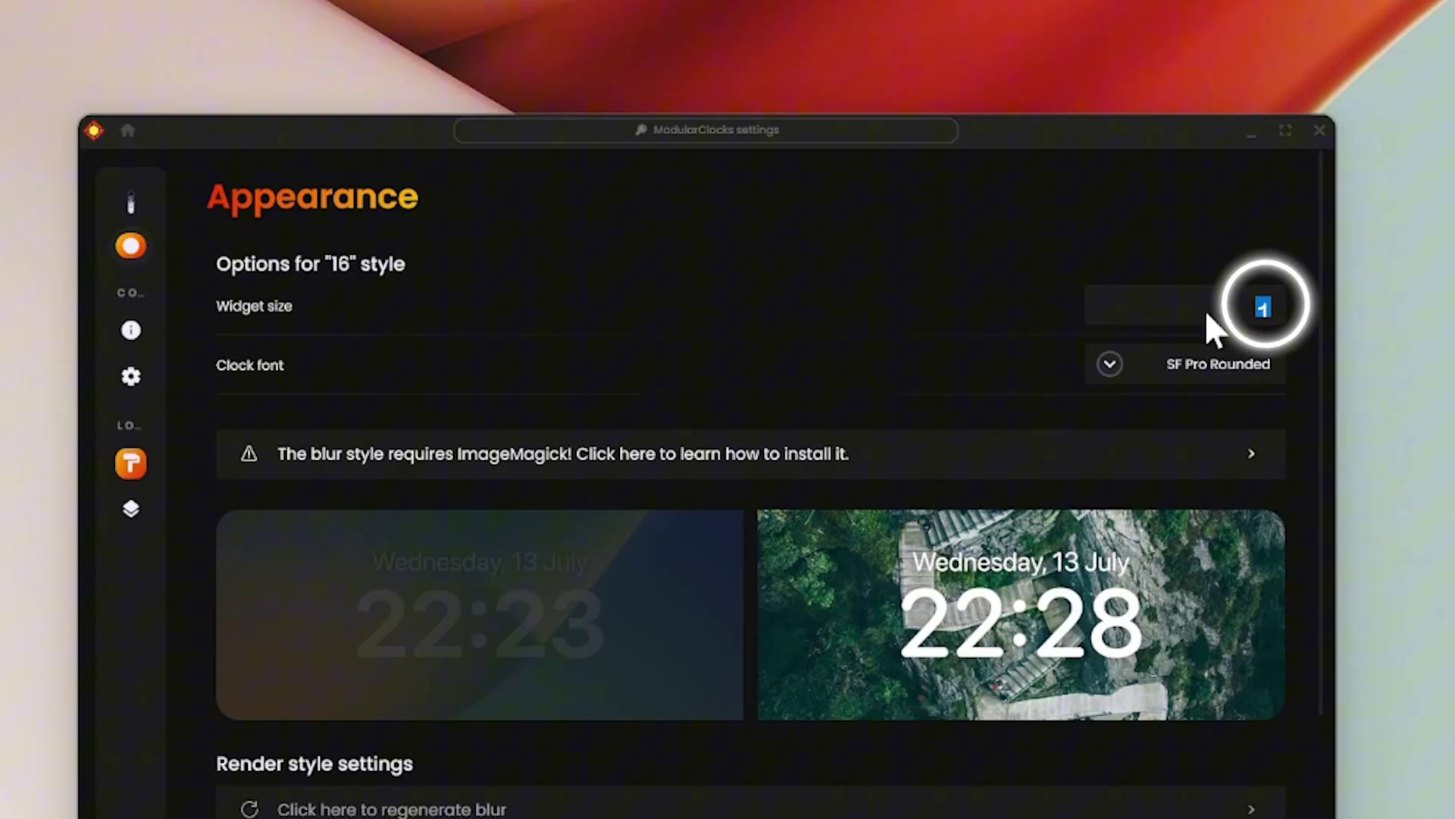
text(2)
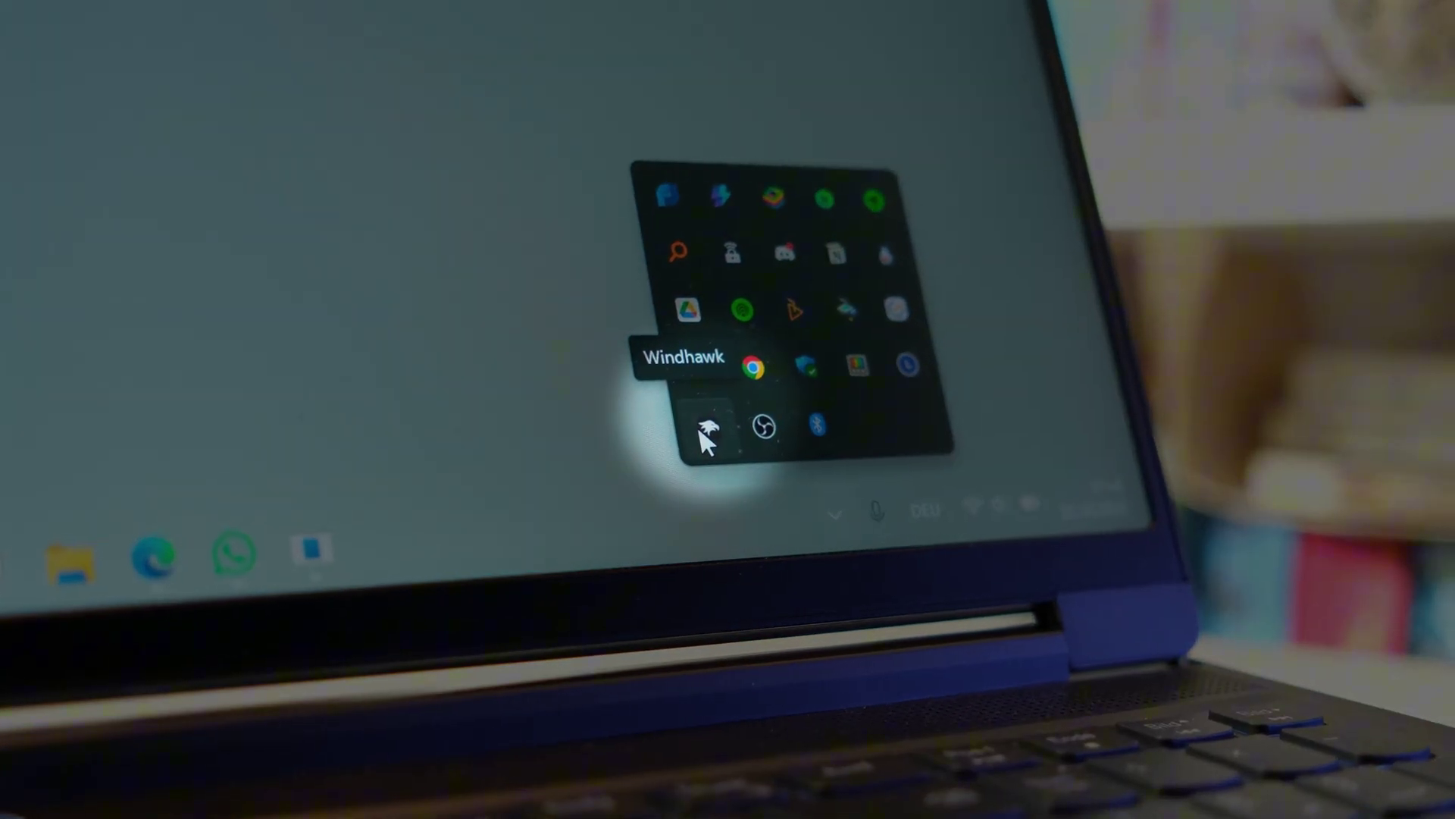
Search Windhawk for 'ux' and install the UXTheme hook mod from its details page.
click(708, 429)
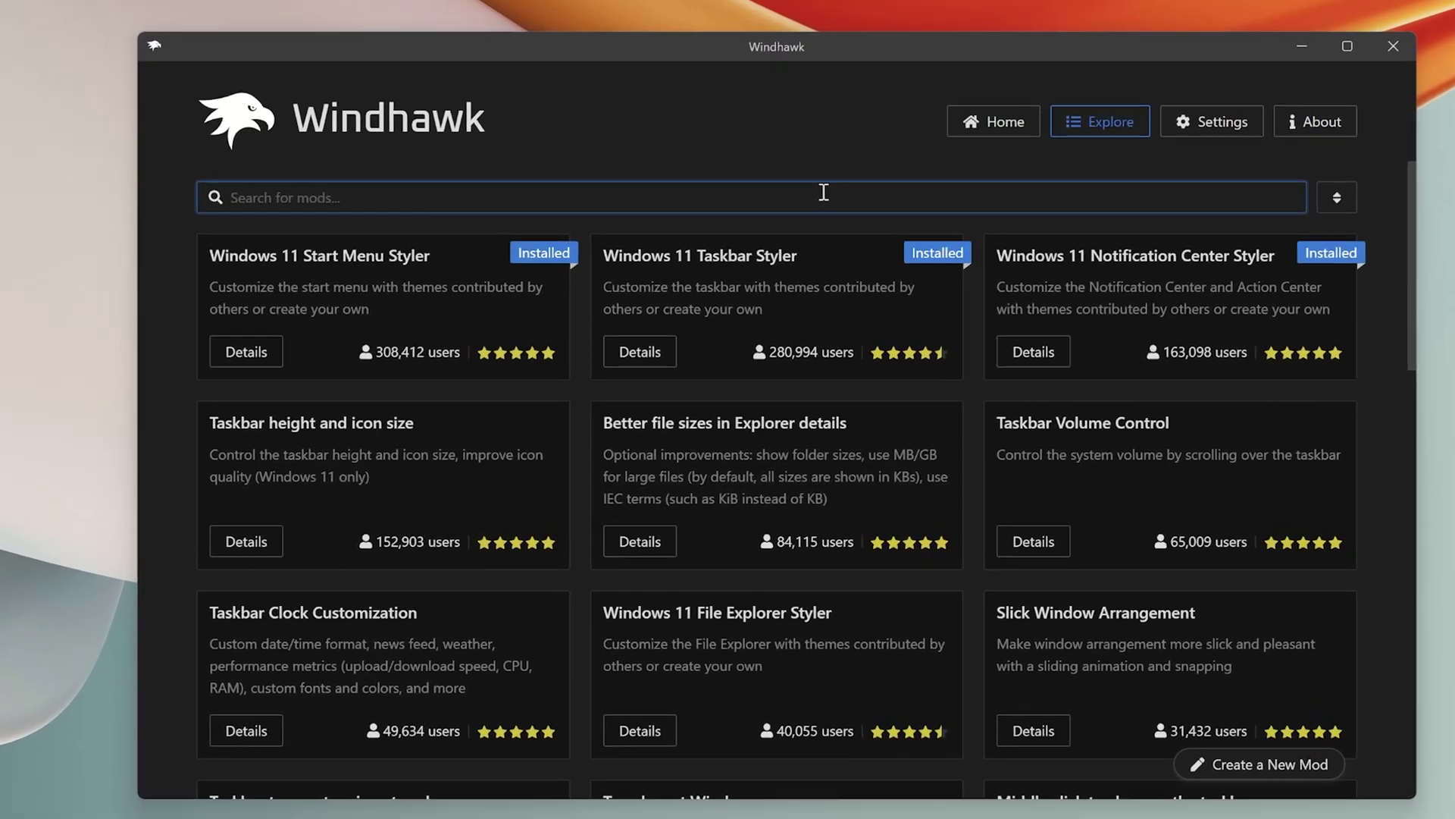
text(ux)
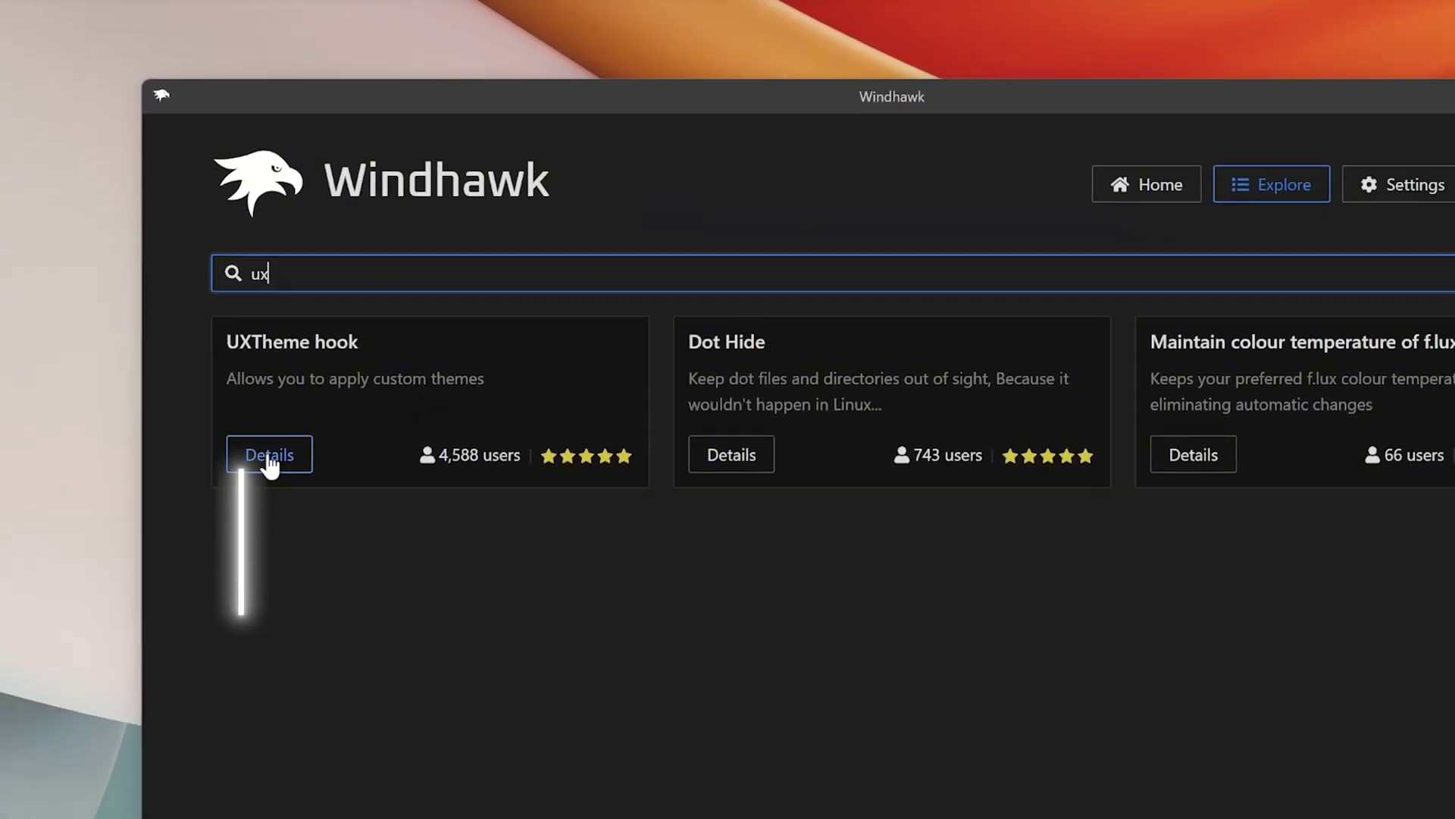
click(314, 574)
click(280, 303)
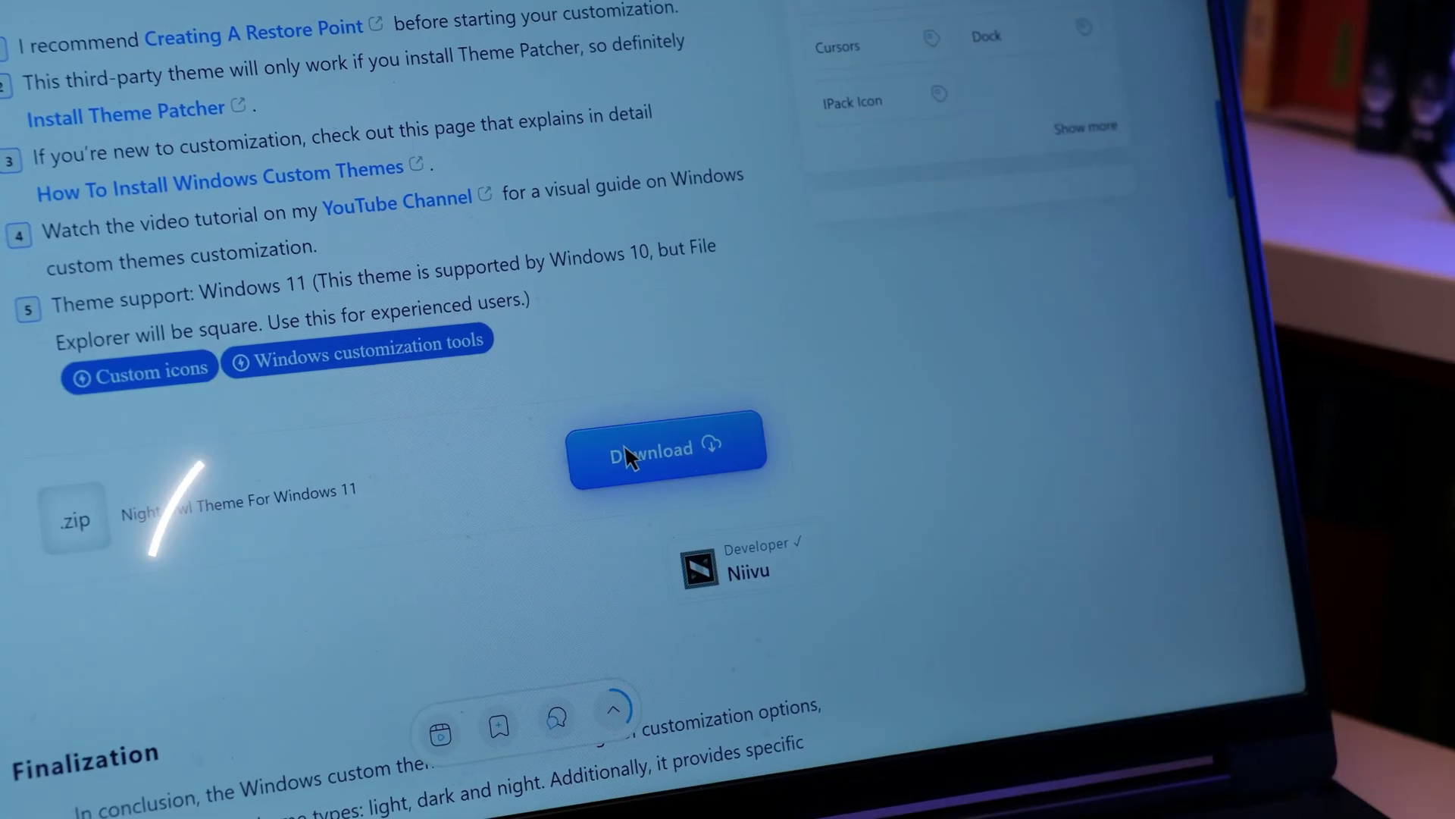
Download the Night Owl theme and browse to C:\Windows\Resources\Themes.
click(629, 451)
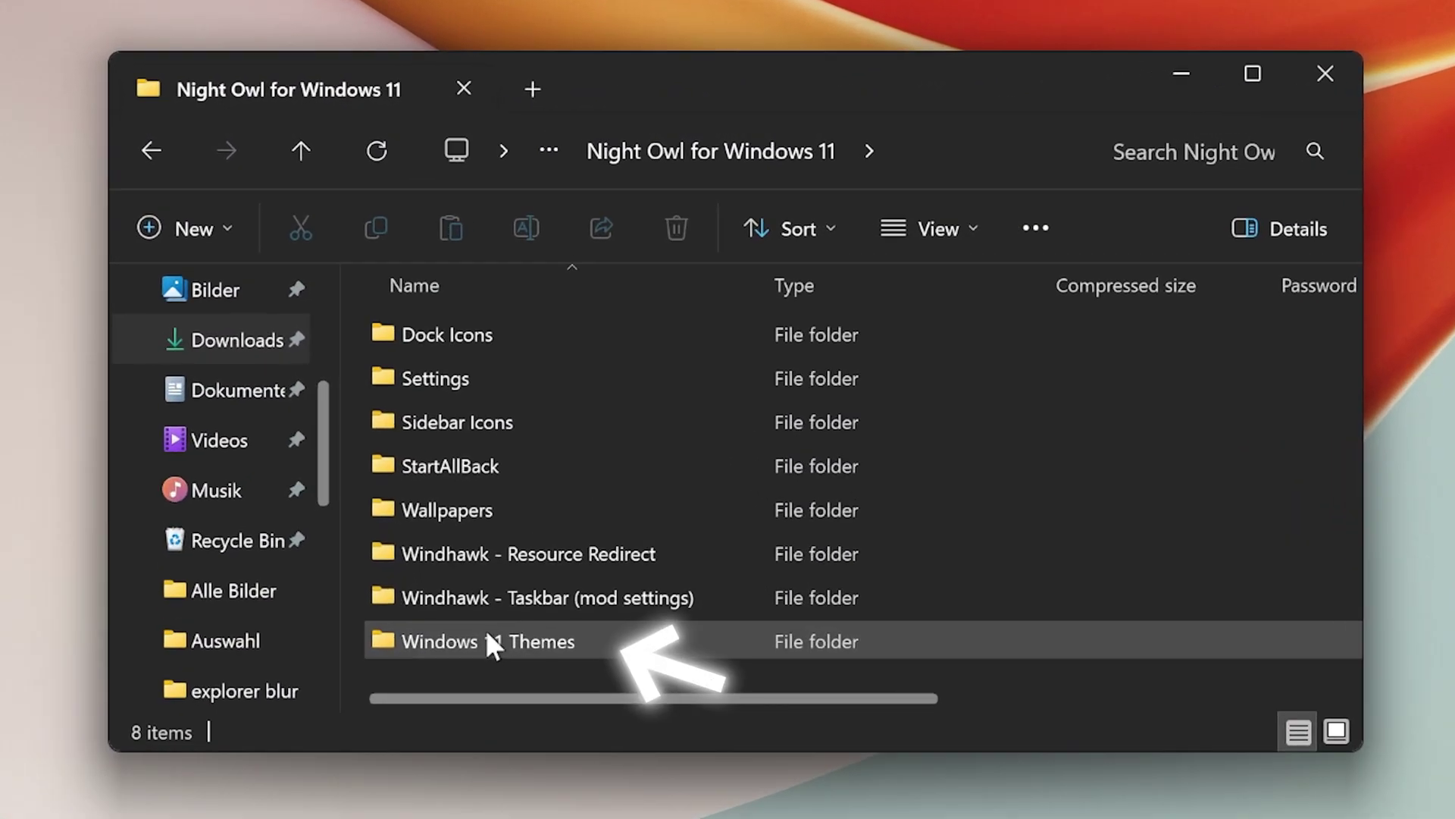
double_click(488, 640)
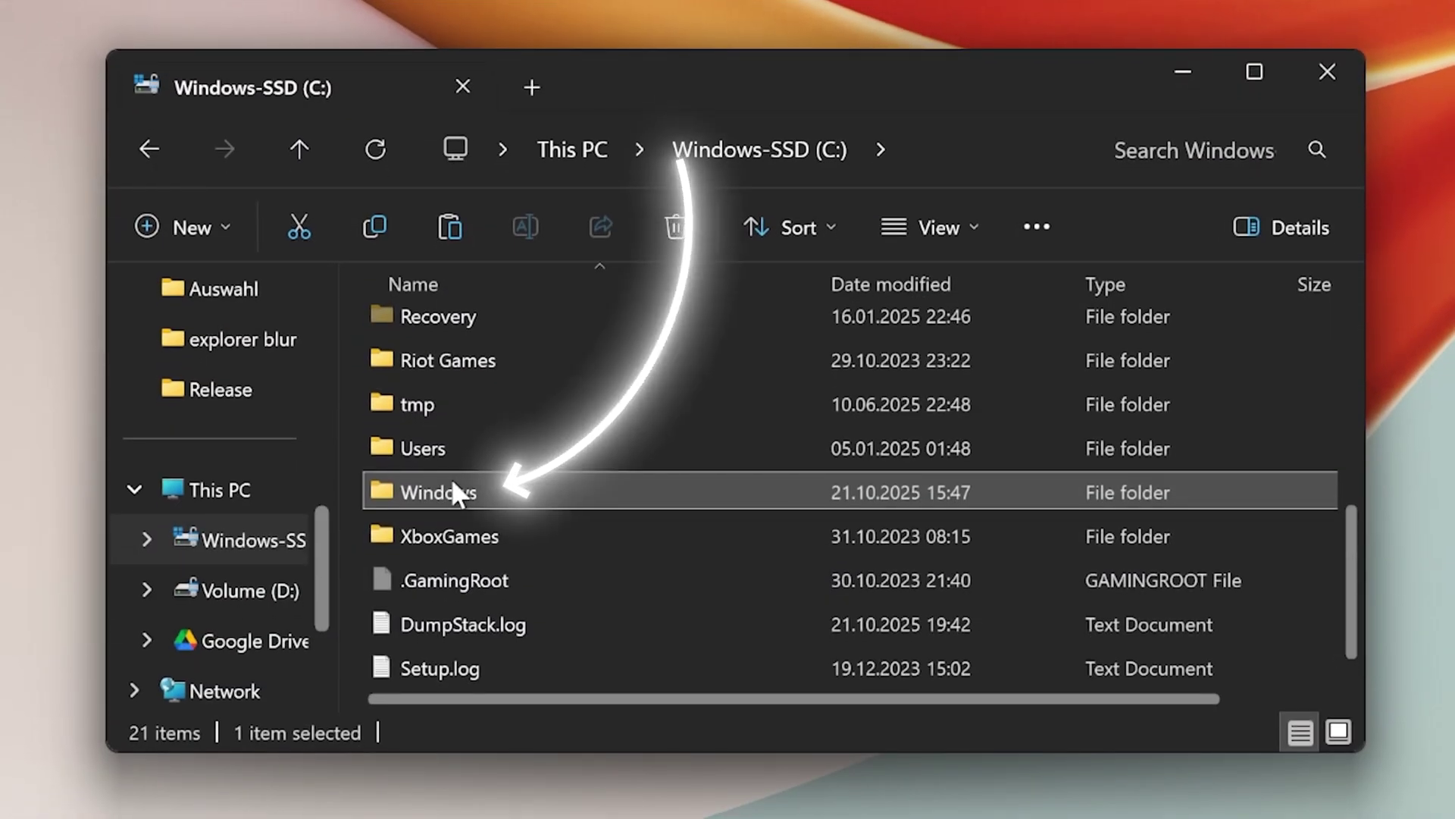
double_click(453, 489)
scroll(403, 533, down, 15)
double_click(403, 507)
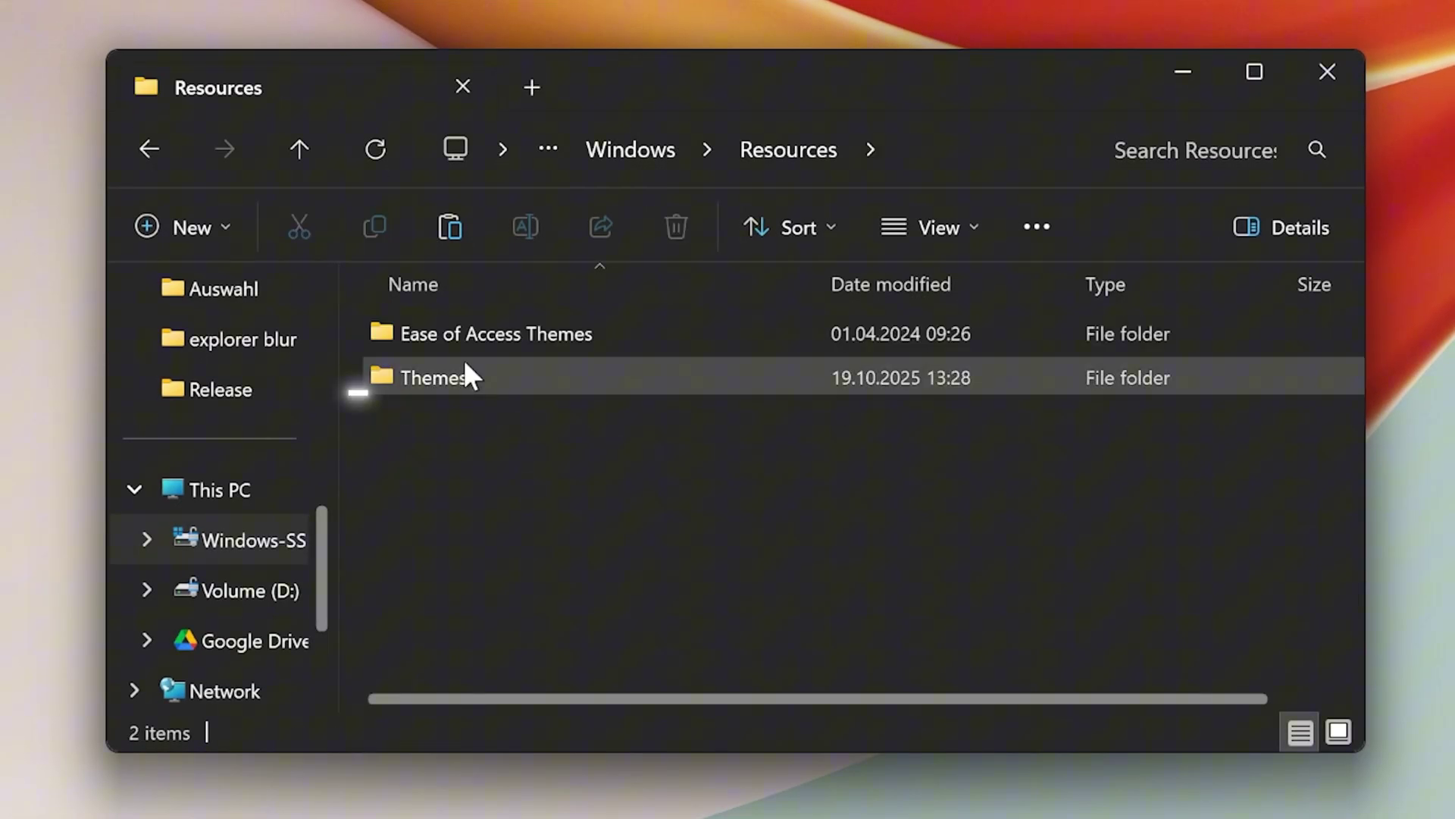
double_click(458, 375)
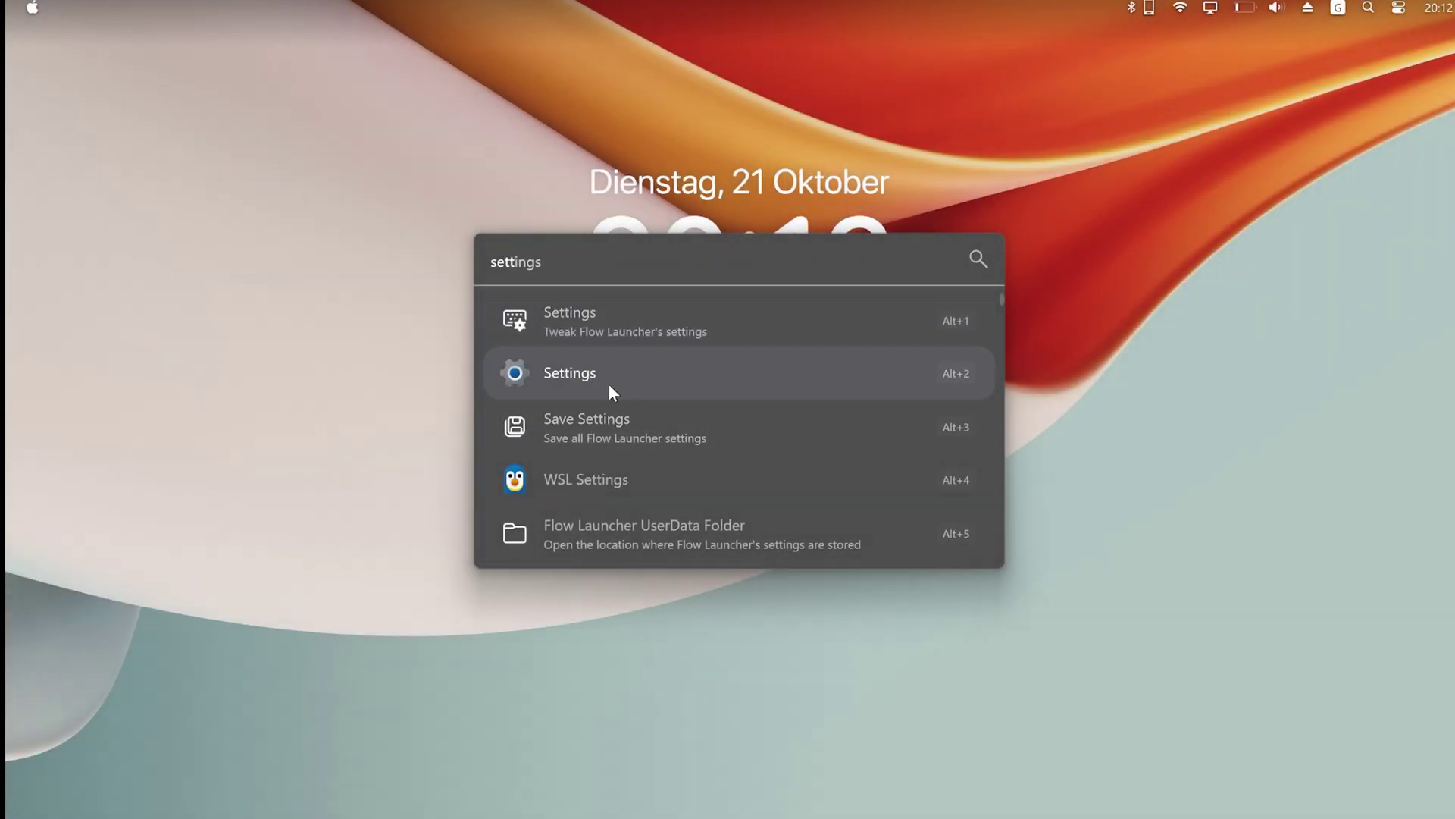
Go to Personalization > Themes in Windows Settings.
click(609, 388)
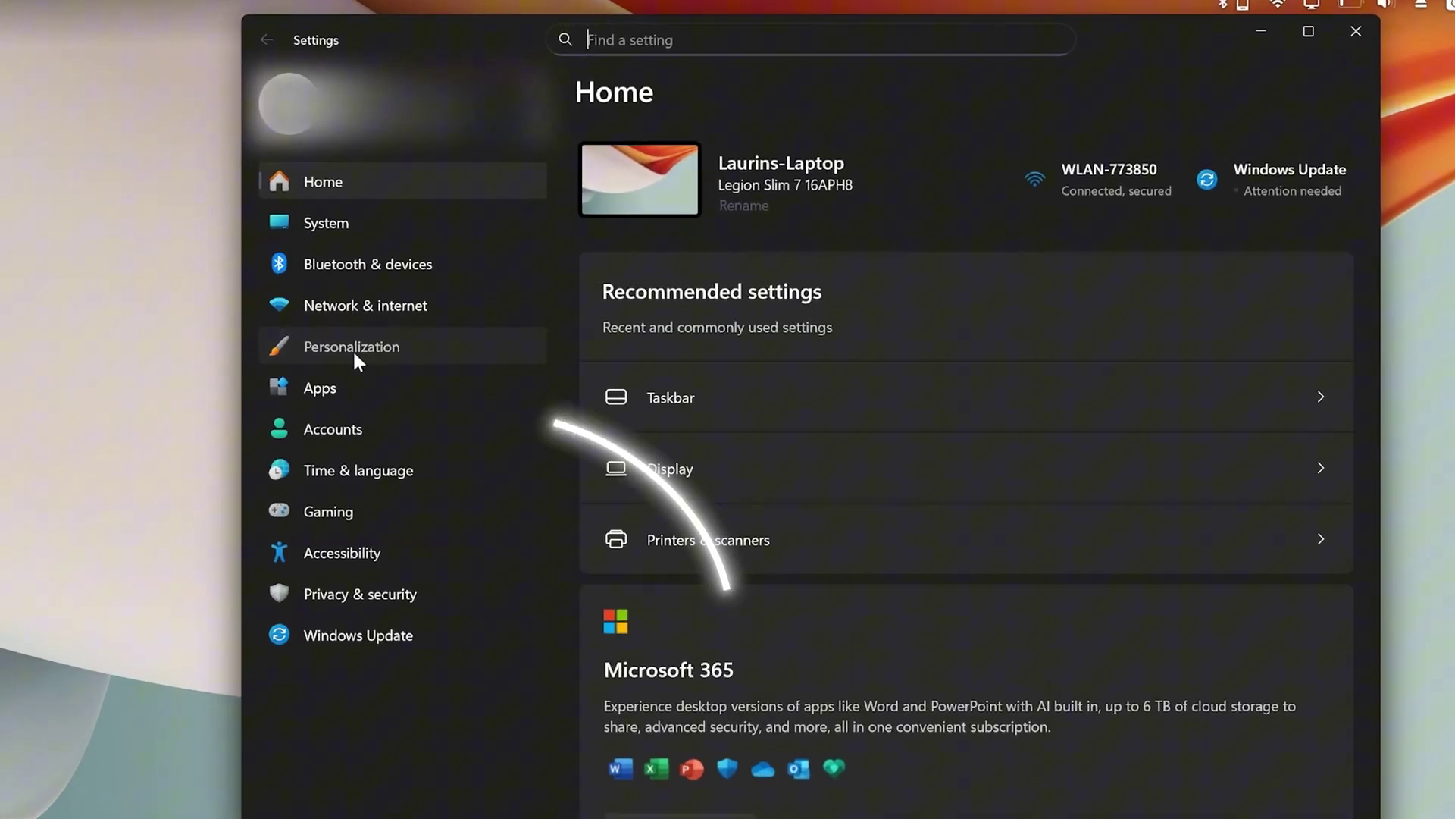
click(353, 351)
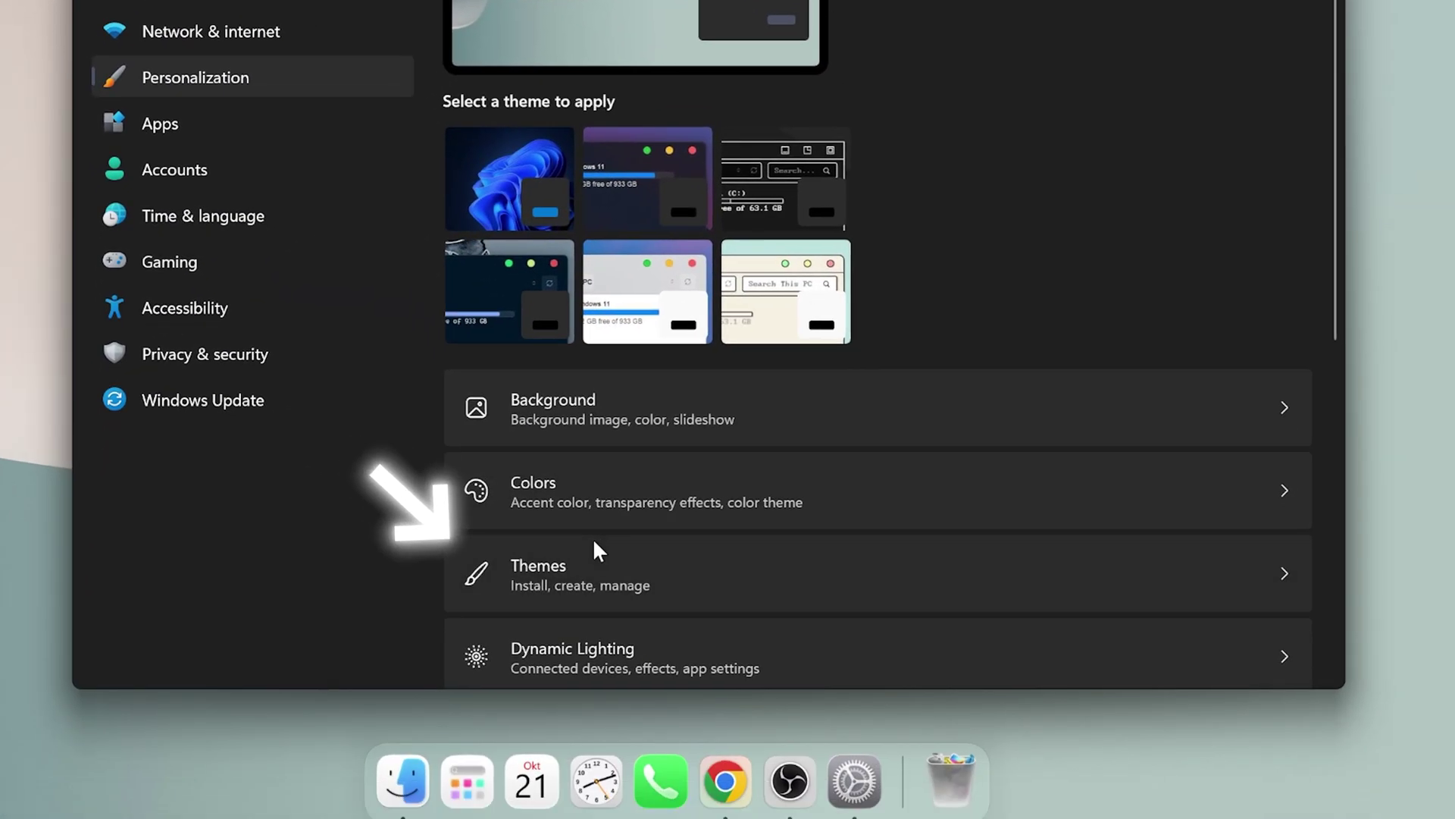
click(594, 549)
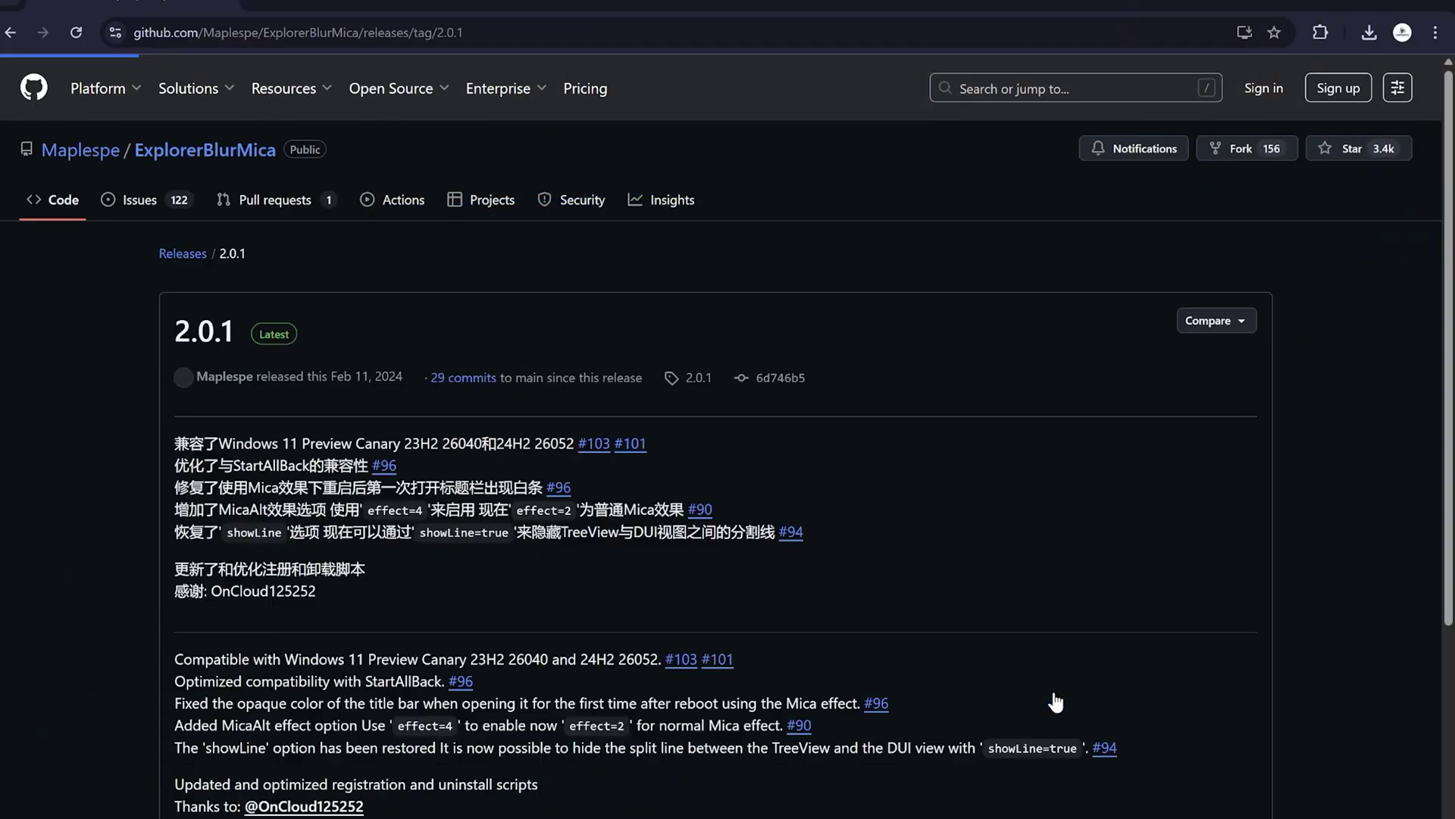
Extract the archive and run register.cmd from explorer blur\Release, reaching its security warning.
scroll(884, 579, down, 5)
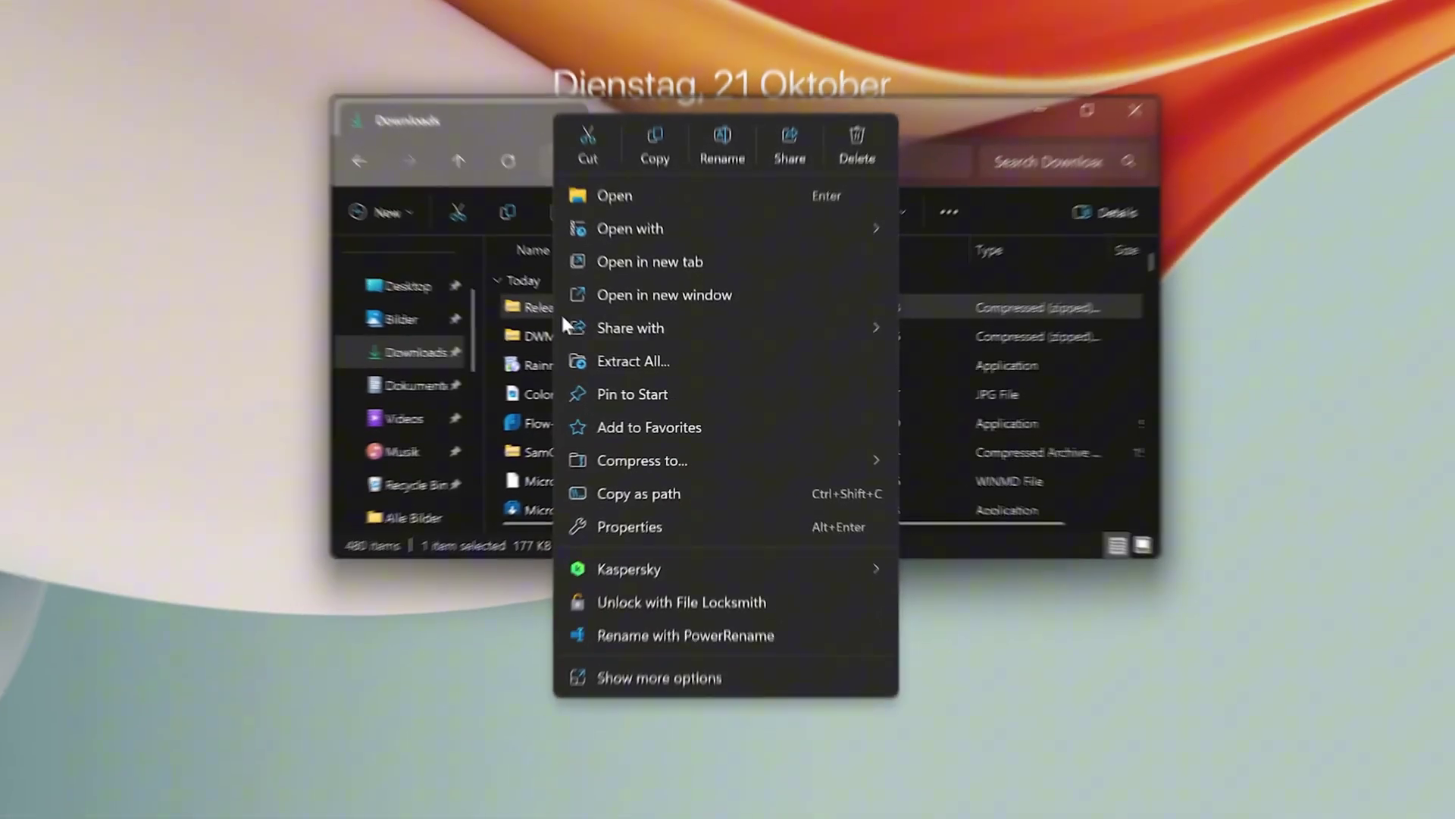
click(607, 361)
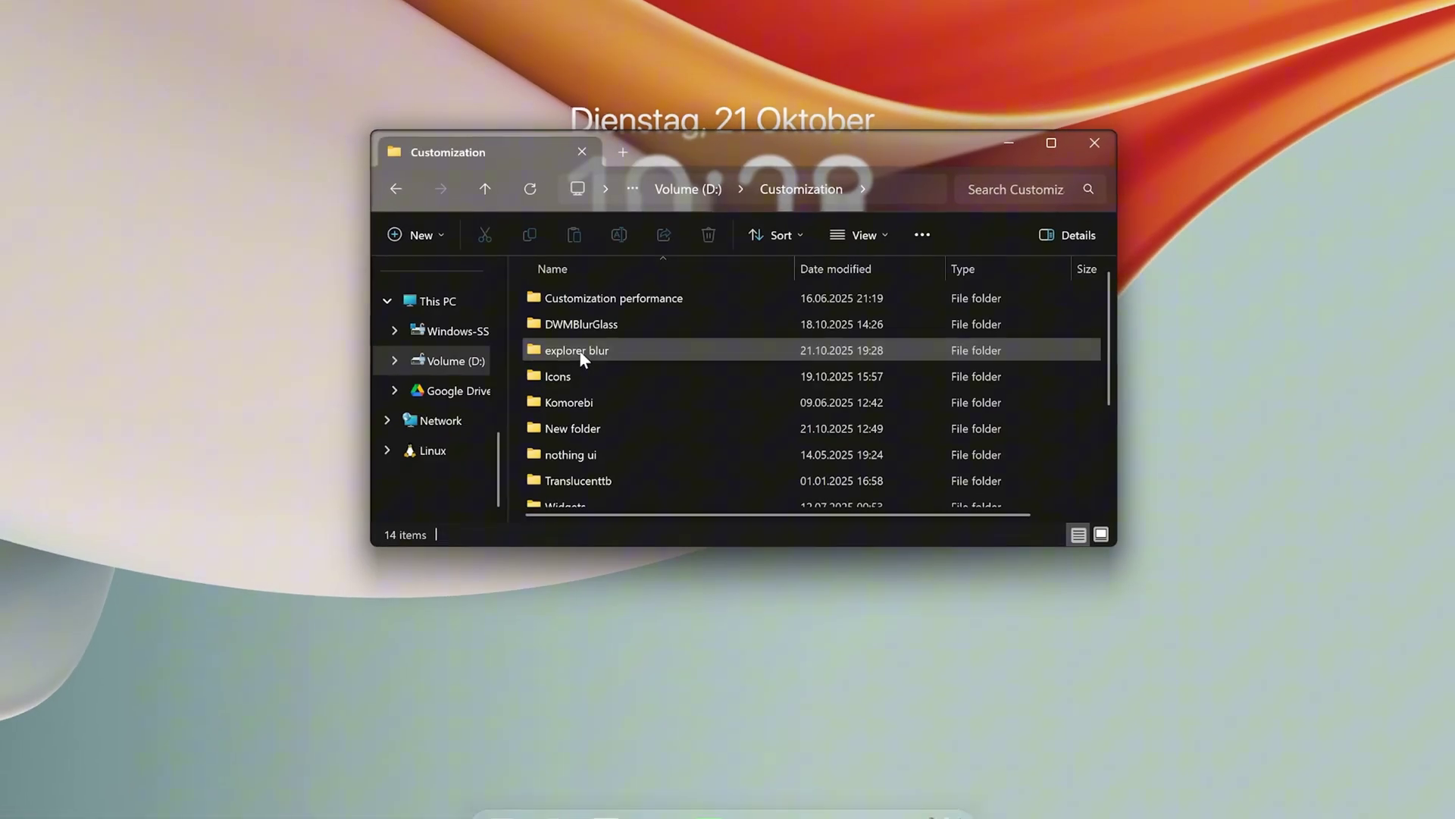
double_click(579, 352)
double_click(504, 318)
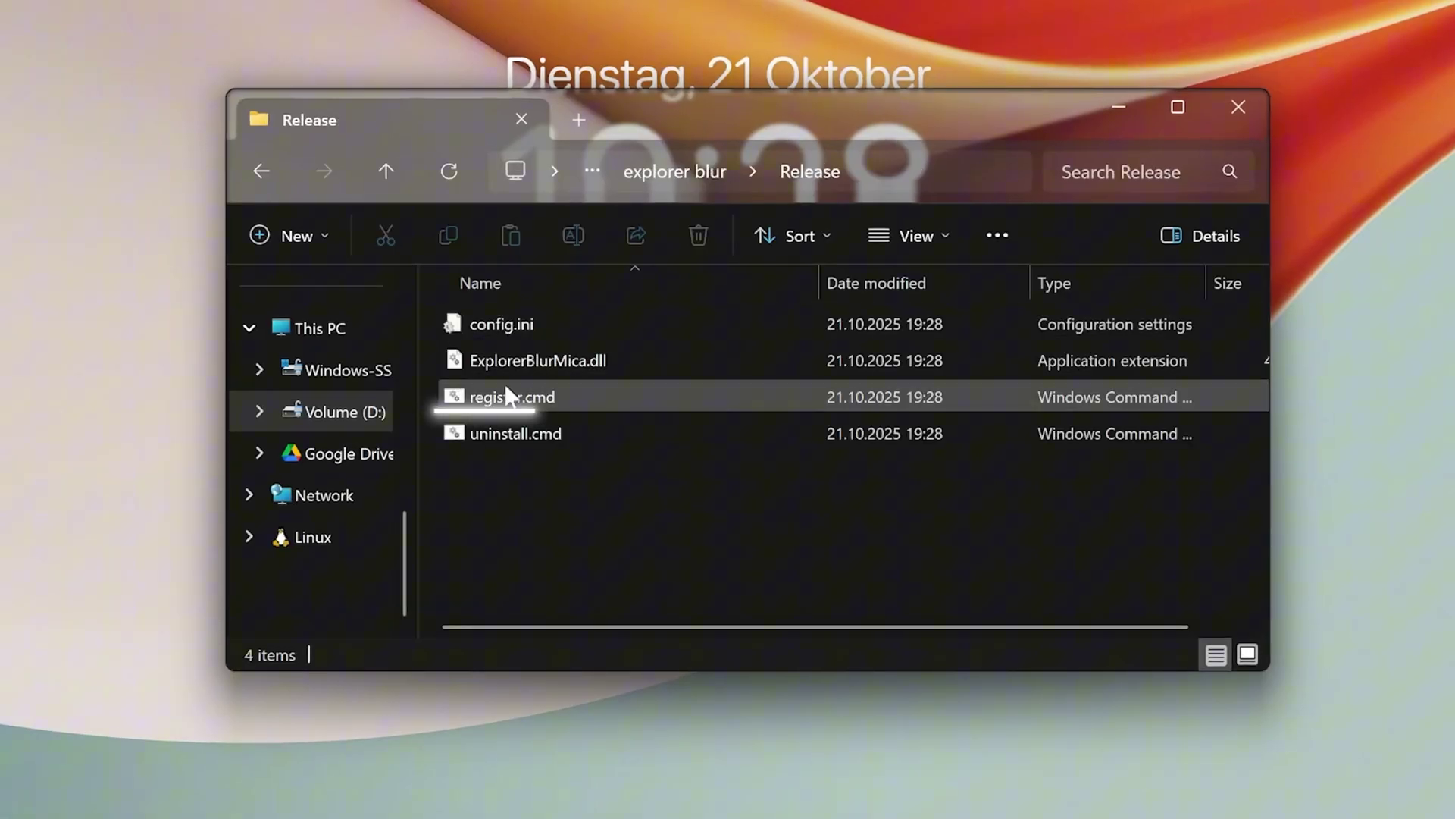
double_click(497, 397)
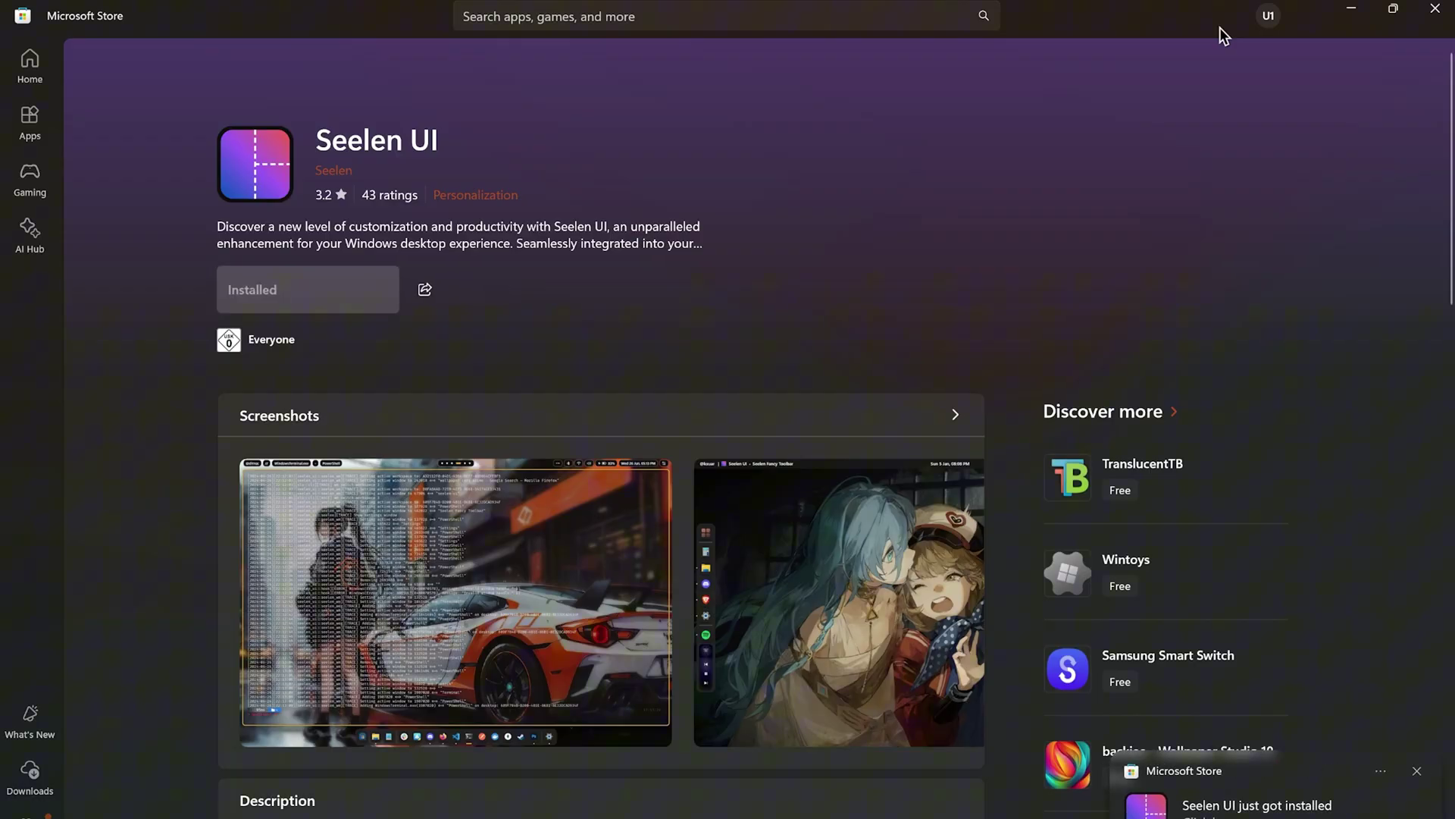
Minimize the Microsoft Store and Chrome windows.
click(1350, 14)
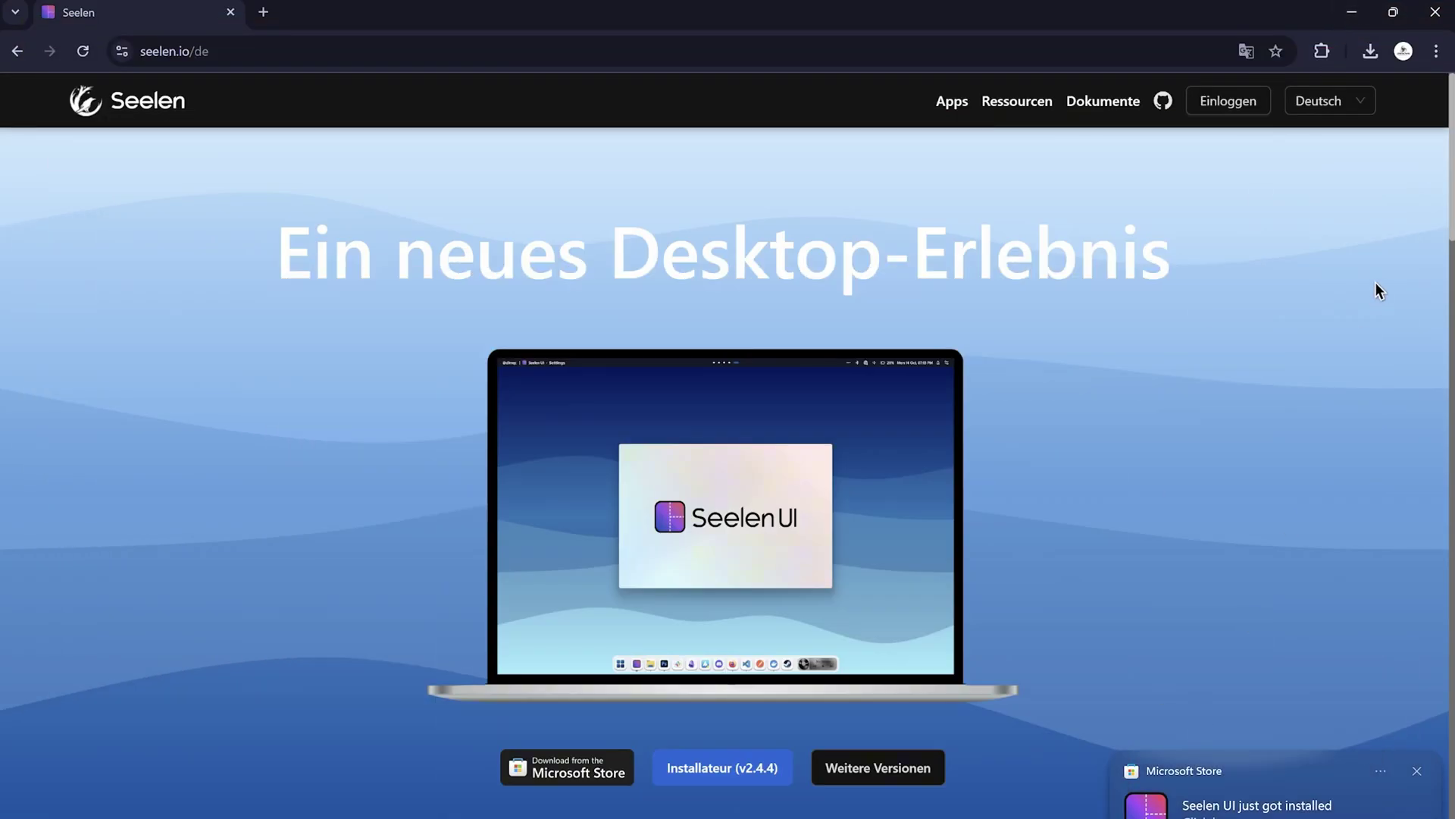
click(1358, 16)
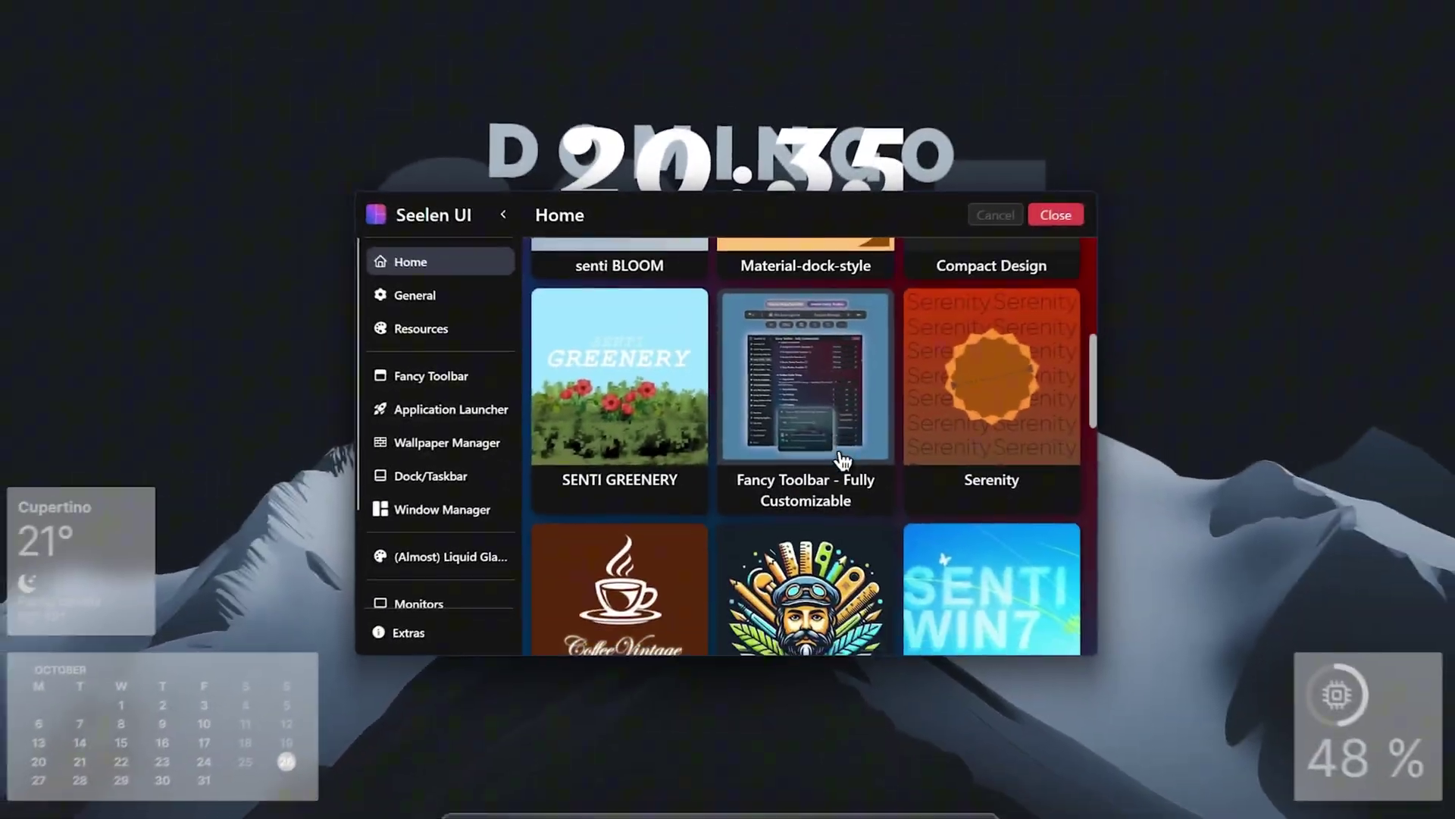
Download the (Almost) Liquid Glass Dockbar theme from seelen.io and open it in Seelen UI.
scroll(842, 459, down, 3)
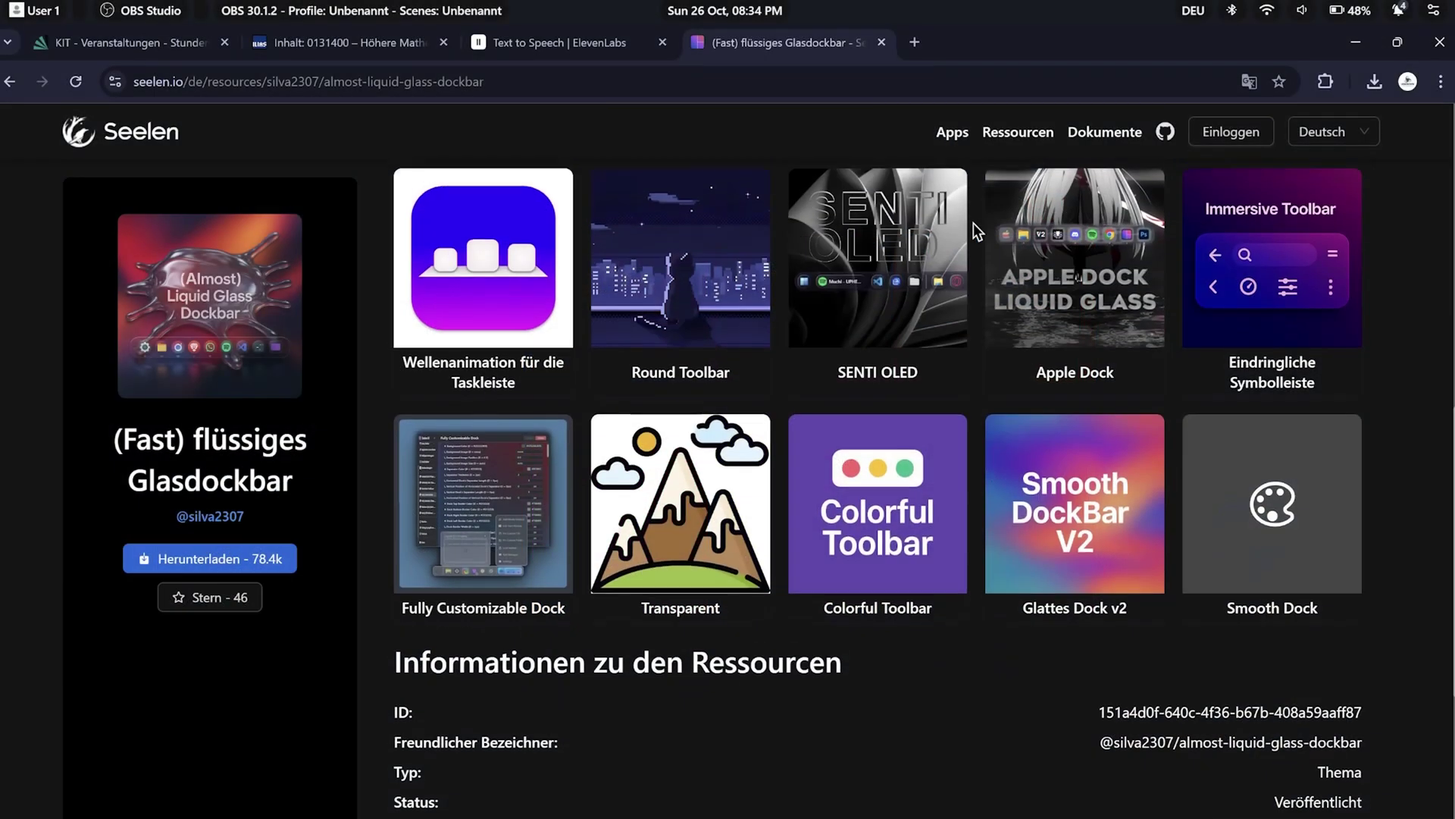
scroll(973, 223, down, 2)
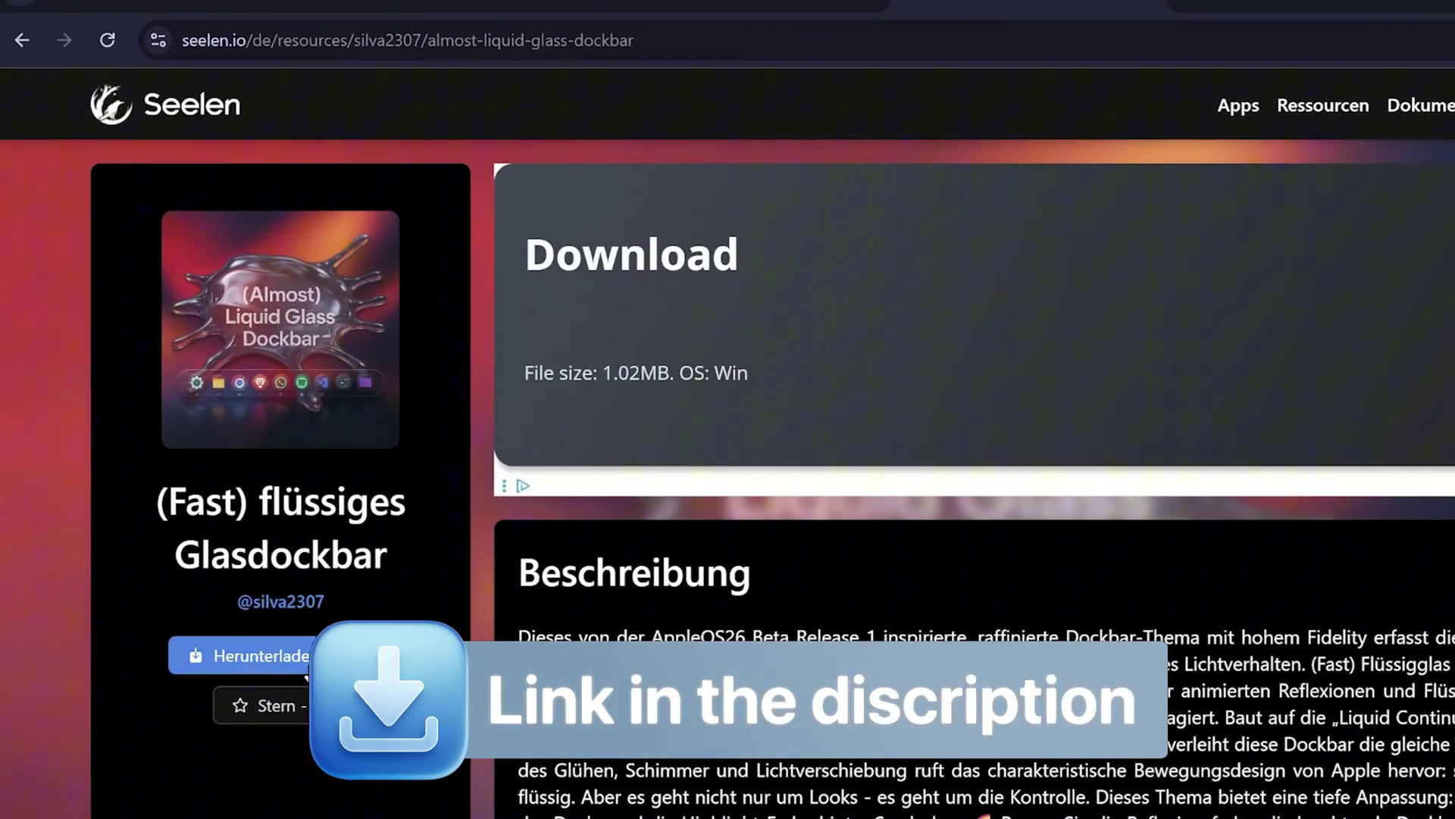
click(303, 670)
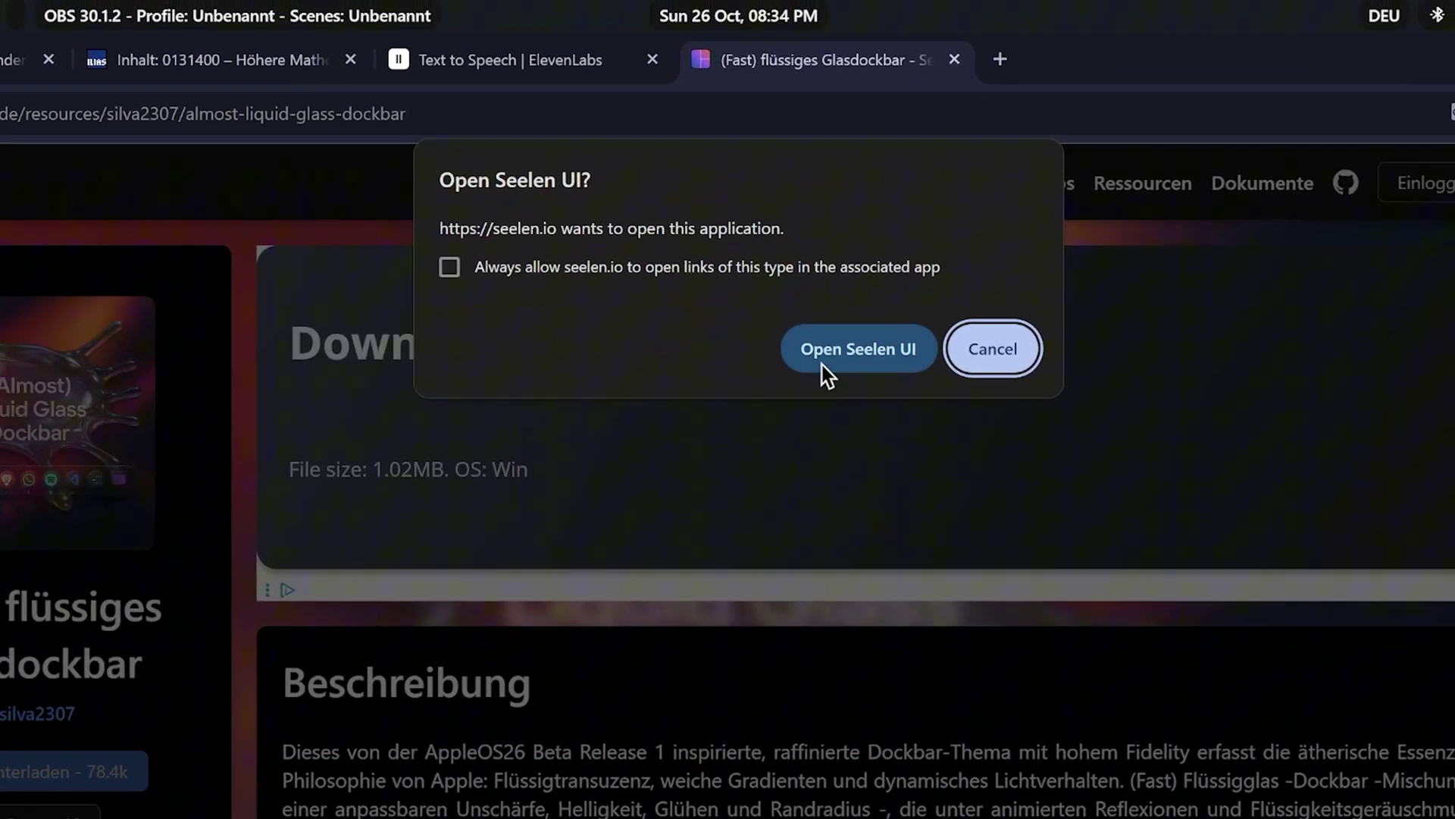
click(839, 356)
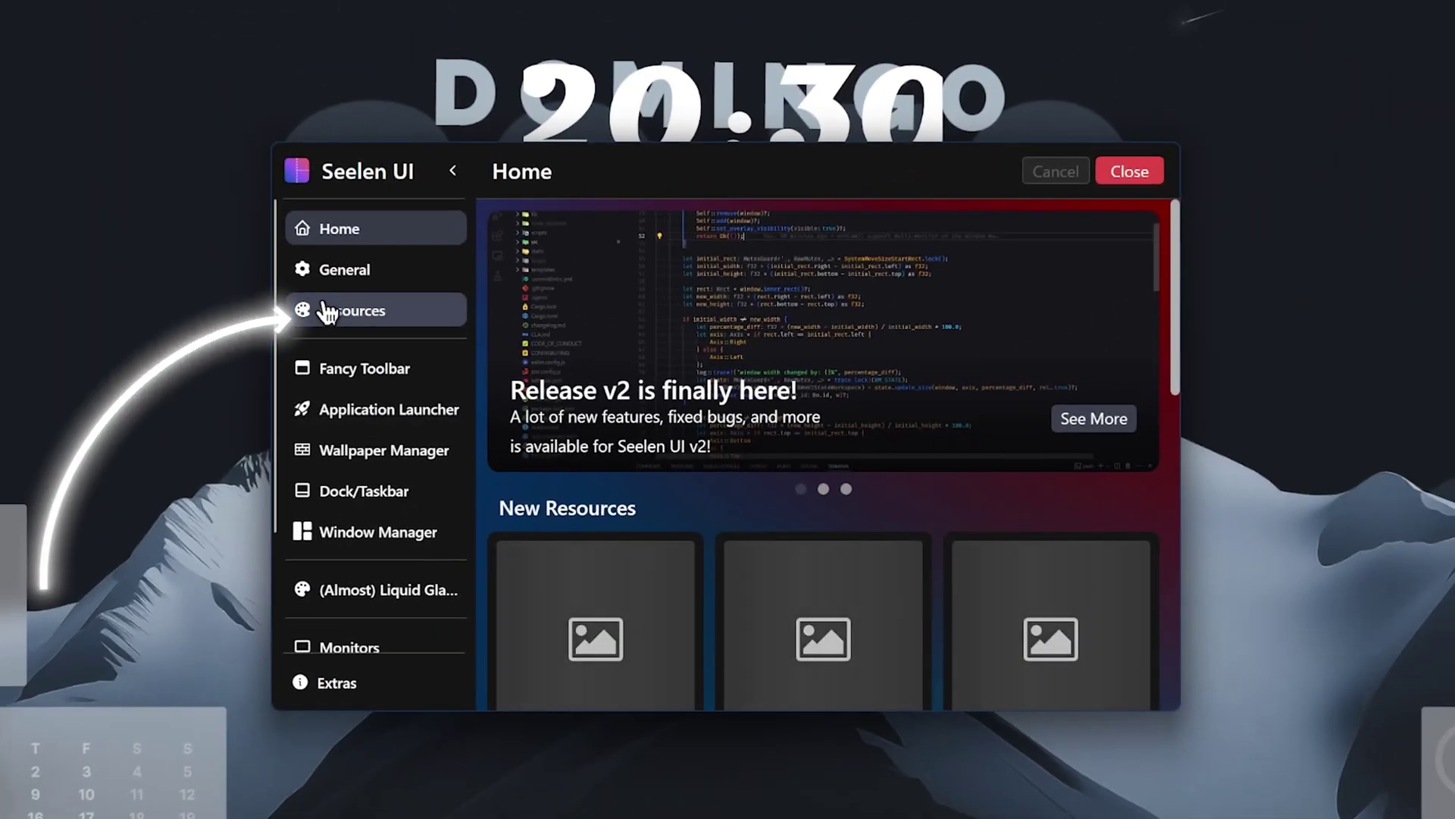
Enable the Bubbles and (Almost) Liquid Glass Dockbar themes under Resources > Themes.
click(230, 580)
click(604, 349)
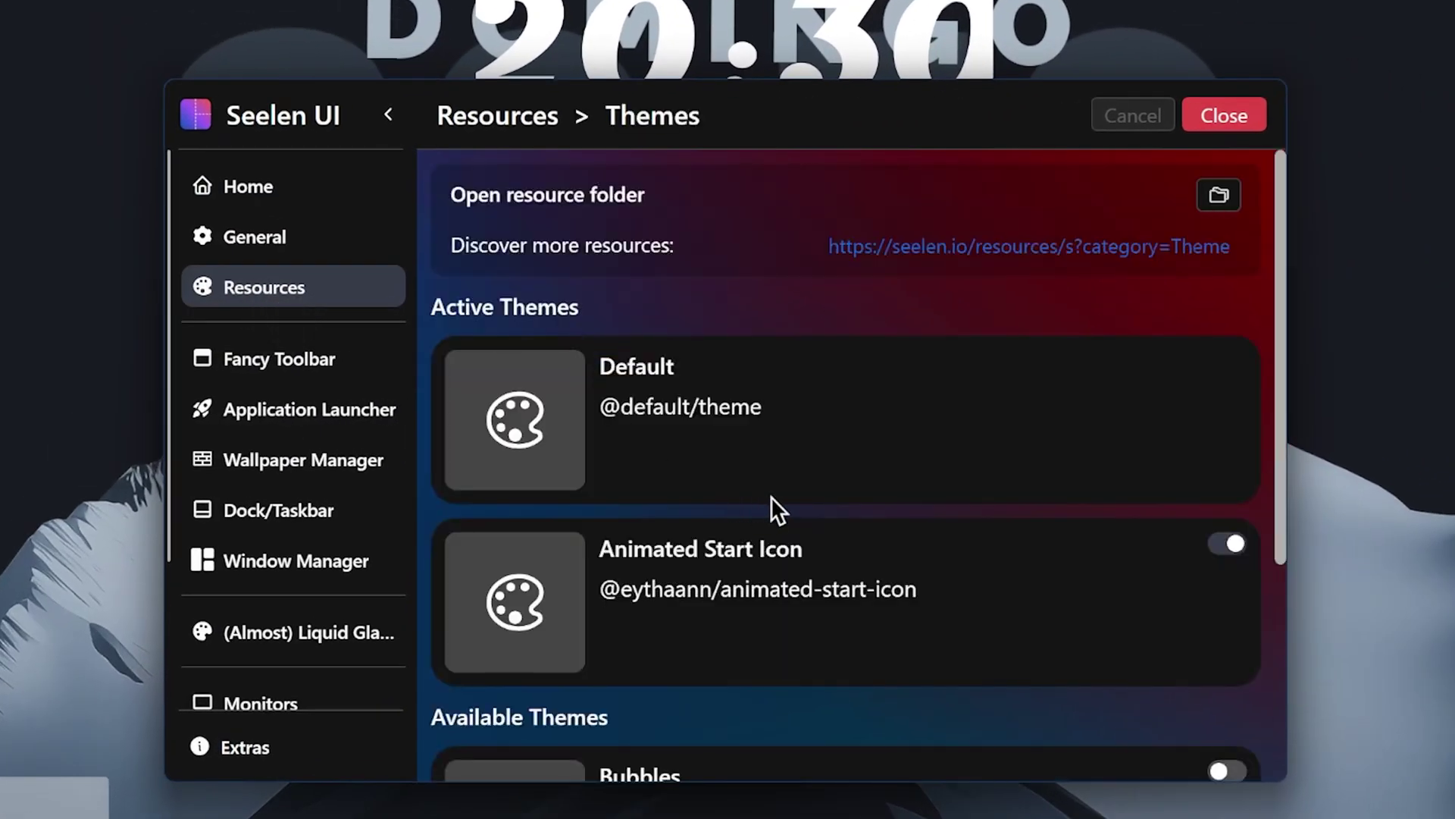
scroll(771, 497, down, 5)
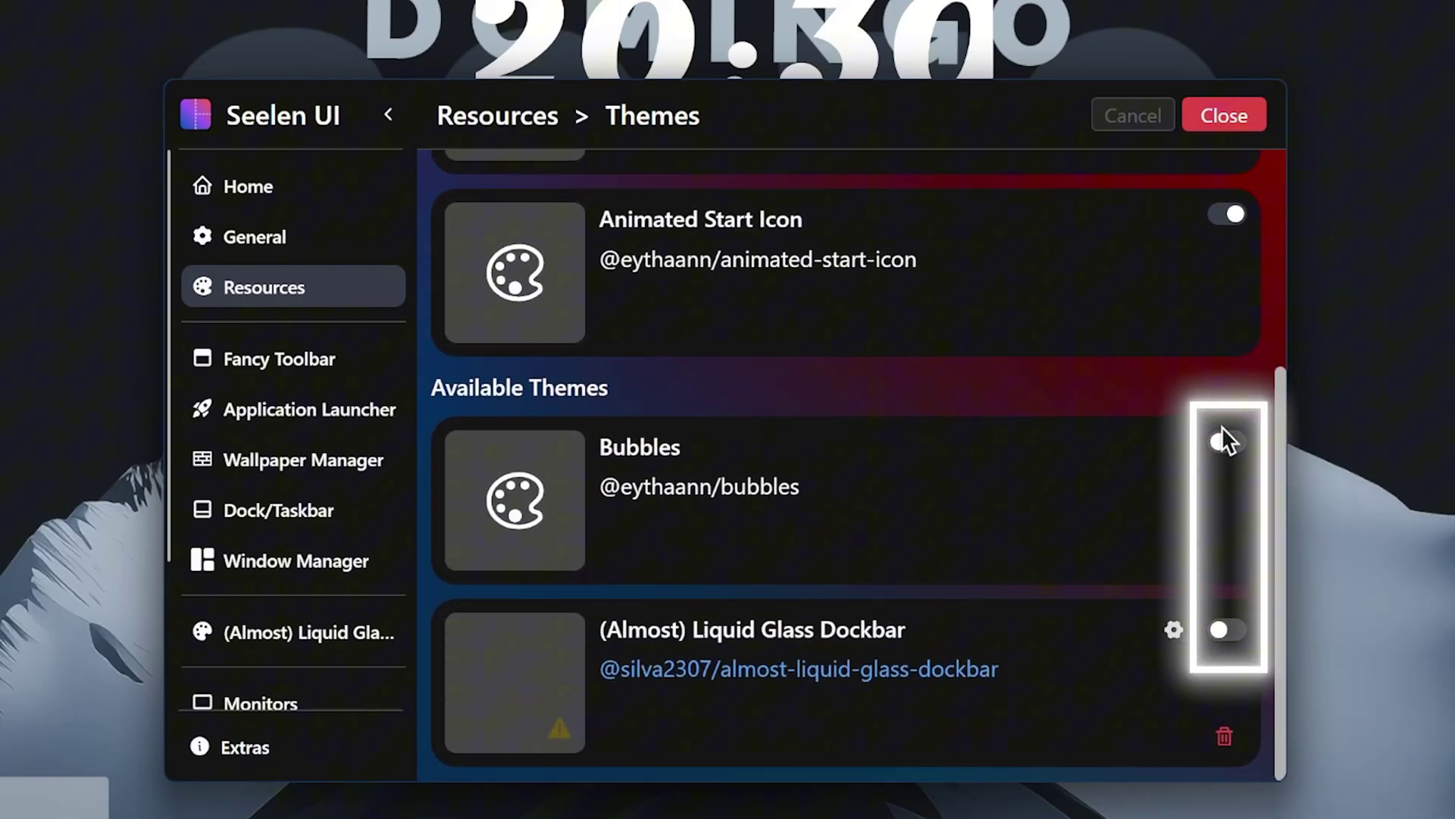
click(1221, 428)
click(1225, 629)
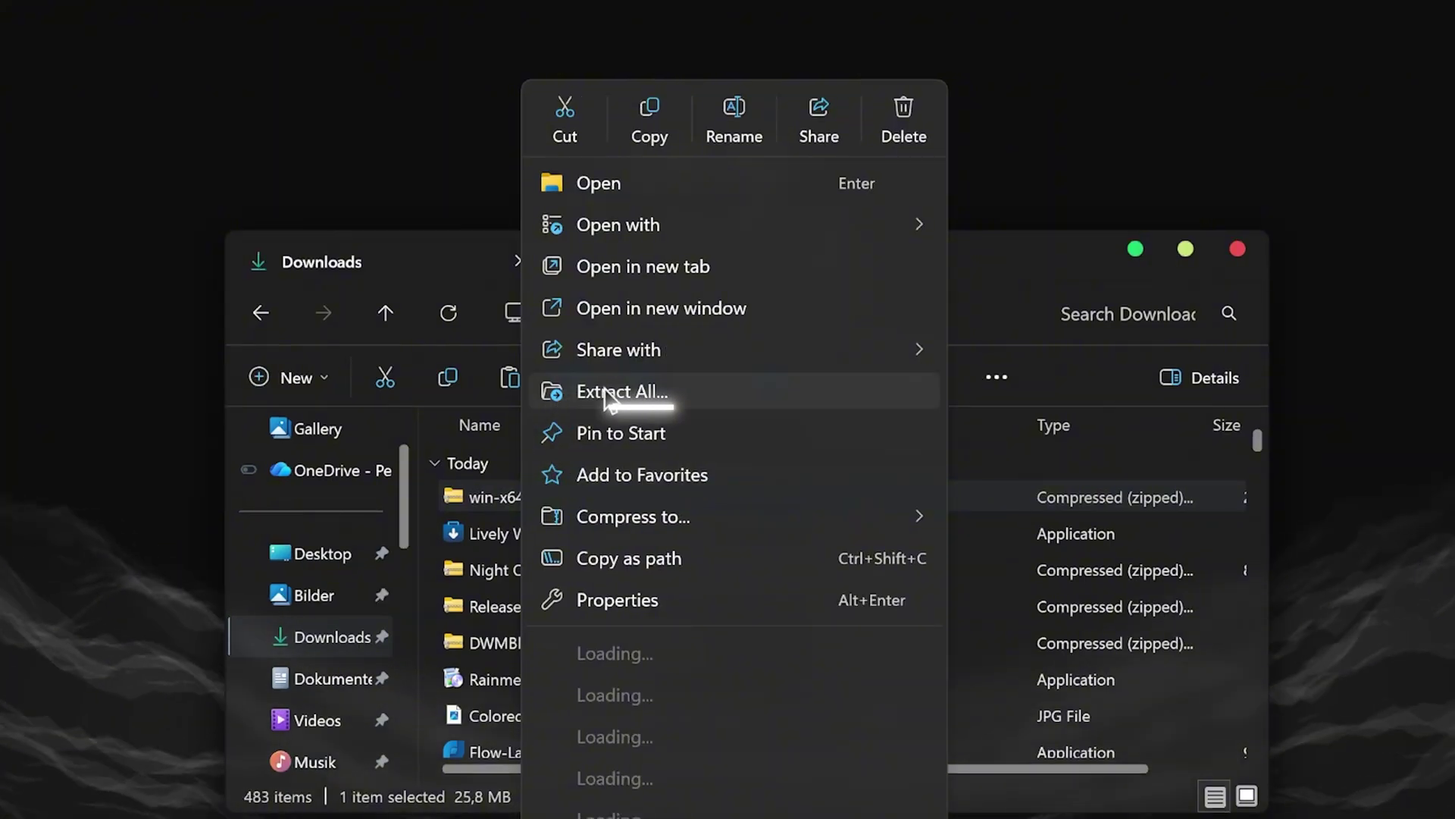
Extract the uWidgets zip to D:\Customization\Widgets and run uWidgets.exe from win-x64.
click(620, 392)
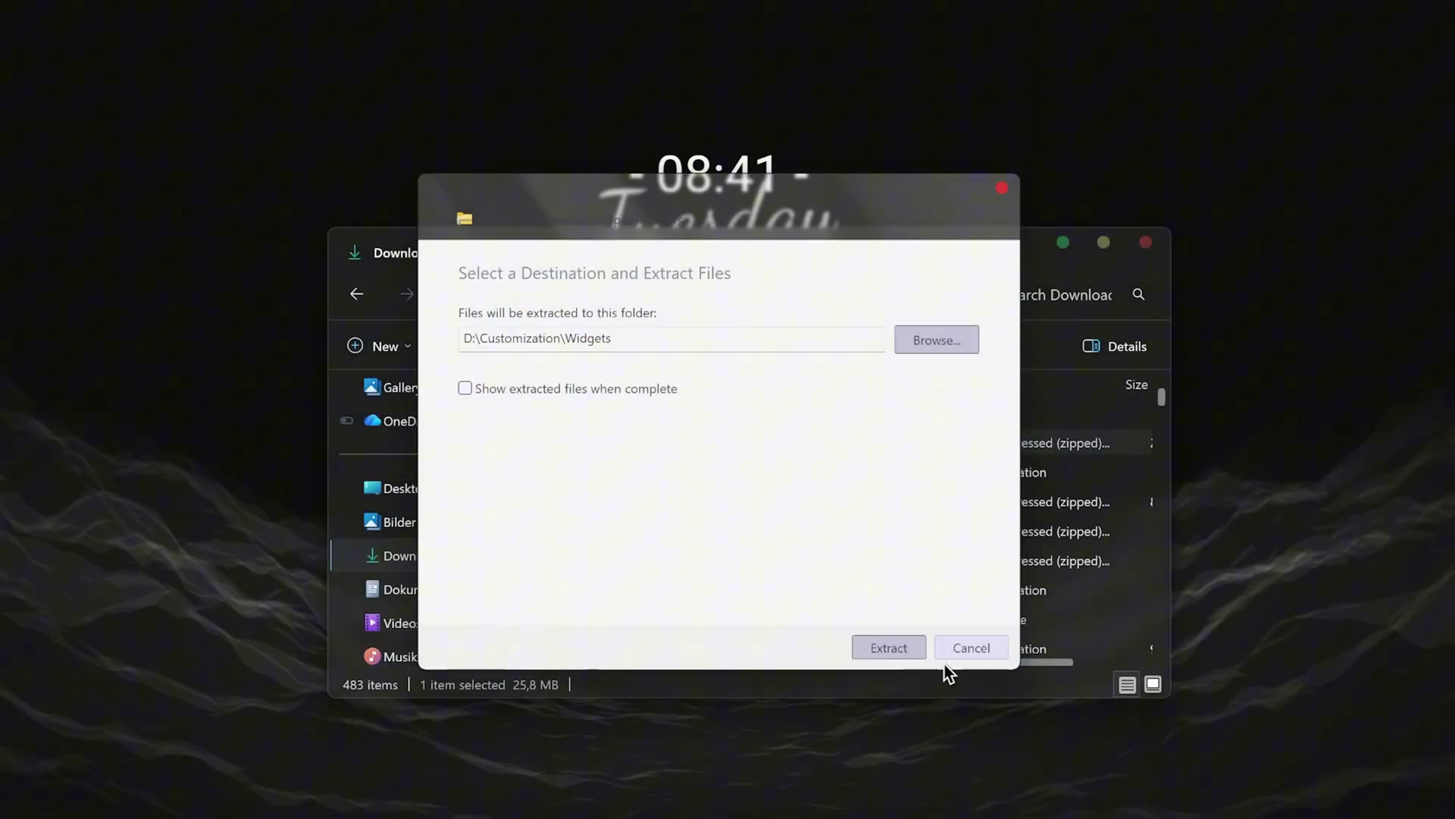
click(887, 645)
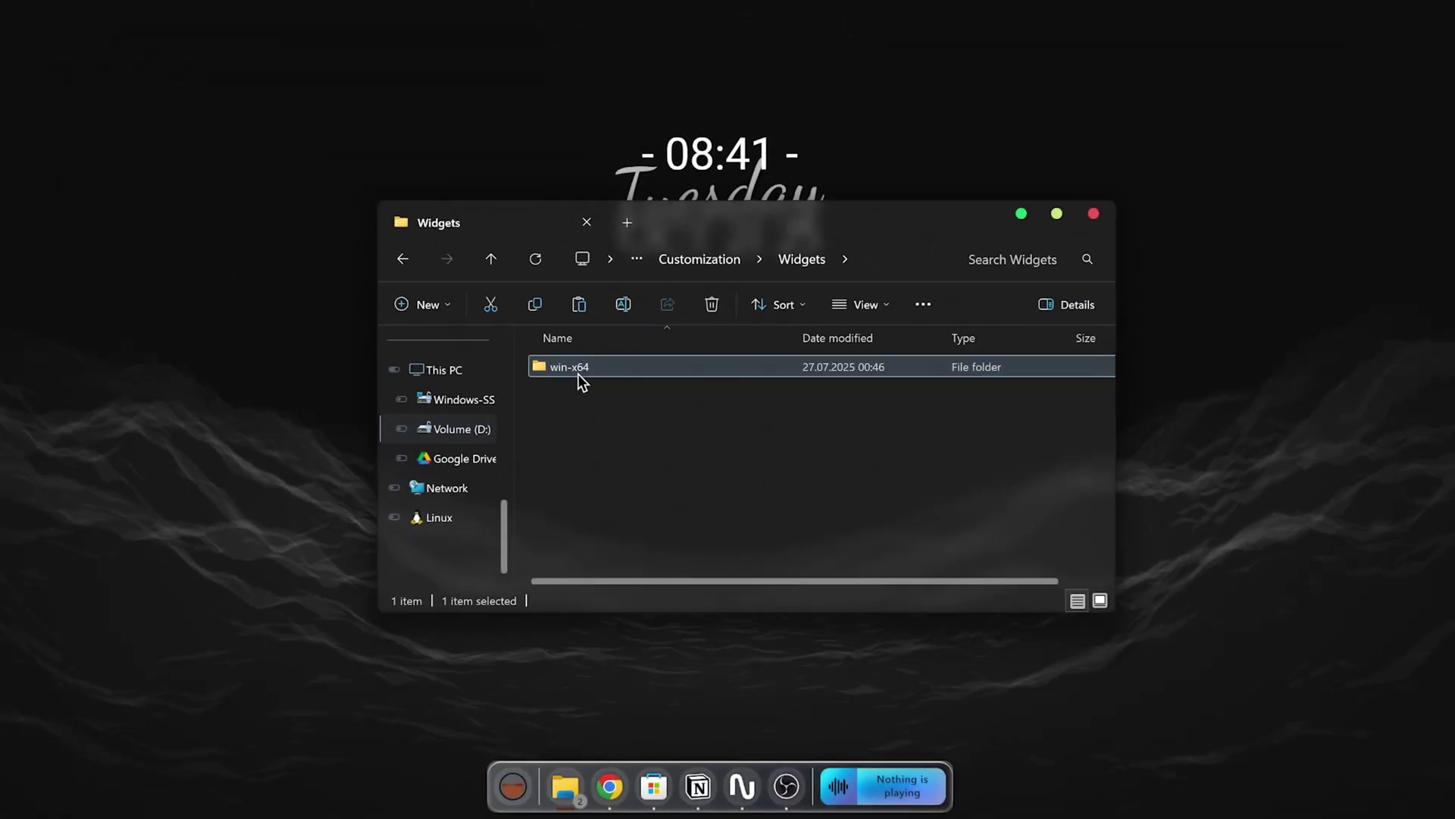
double_click(579, 374)
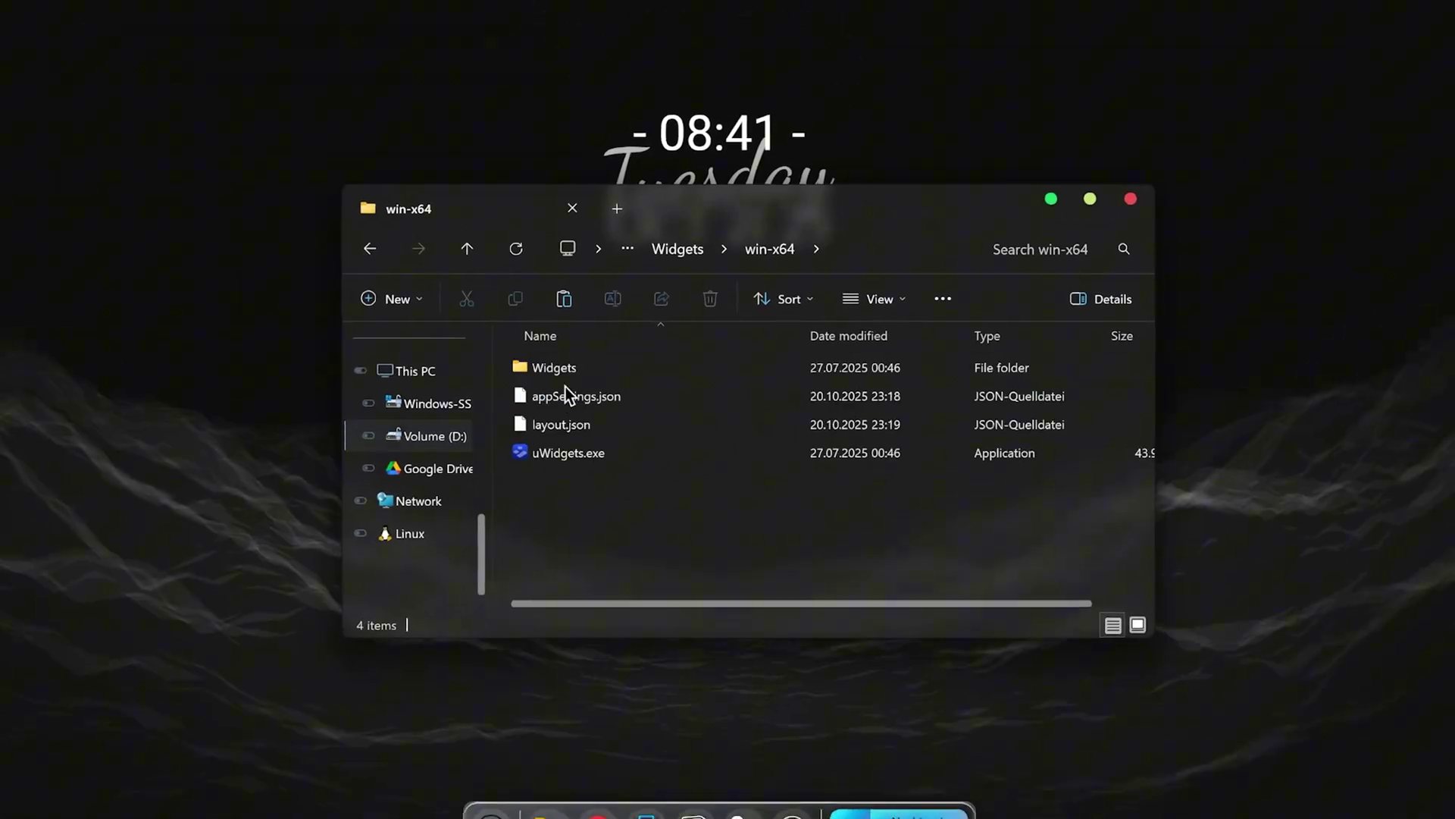
double_click(510, 483)
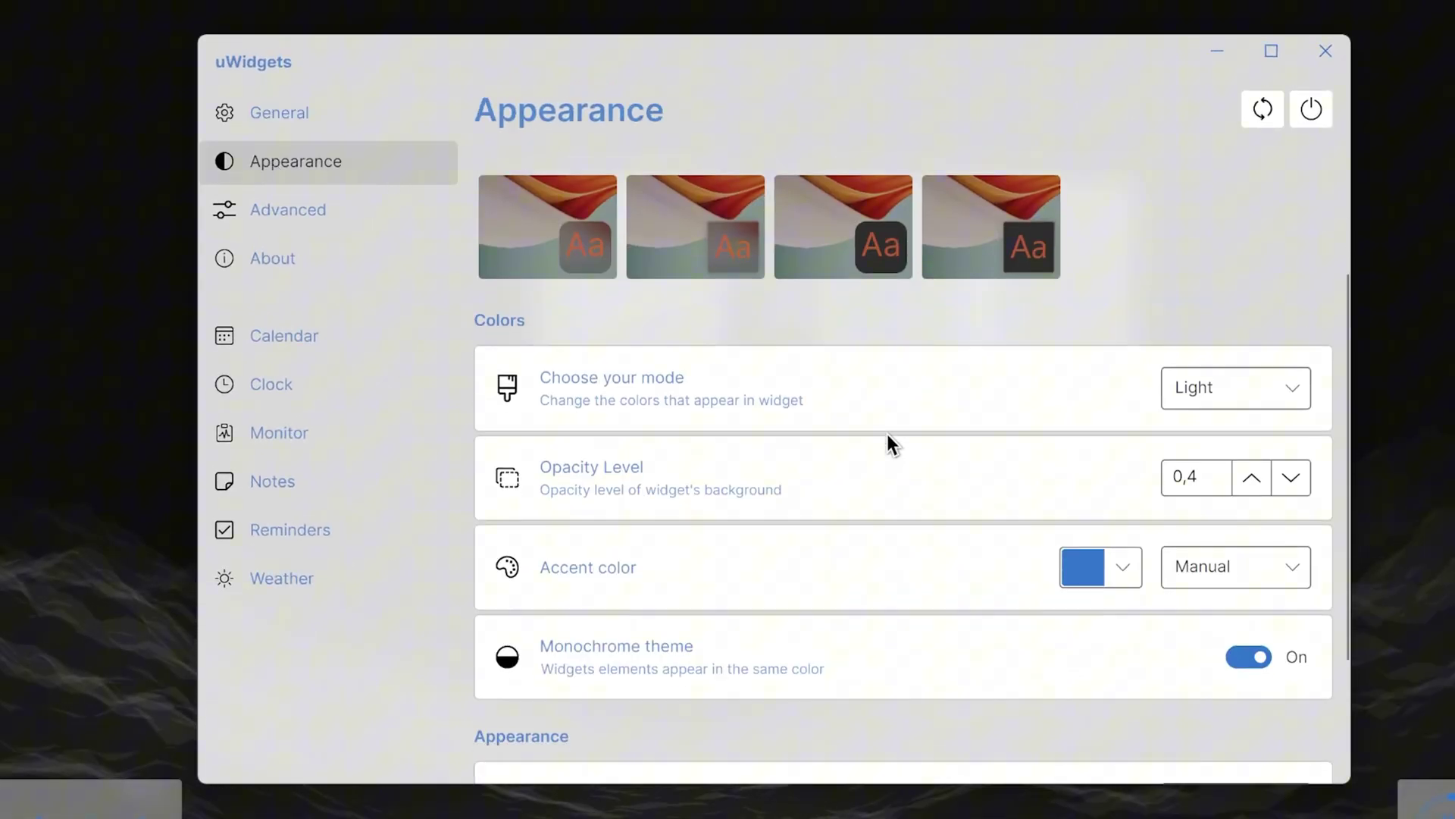
Open the Accent color picker under uWidgets' Appearance > Colors.
click(1123, 556)
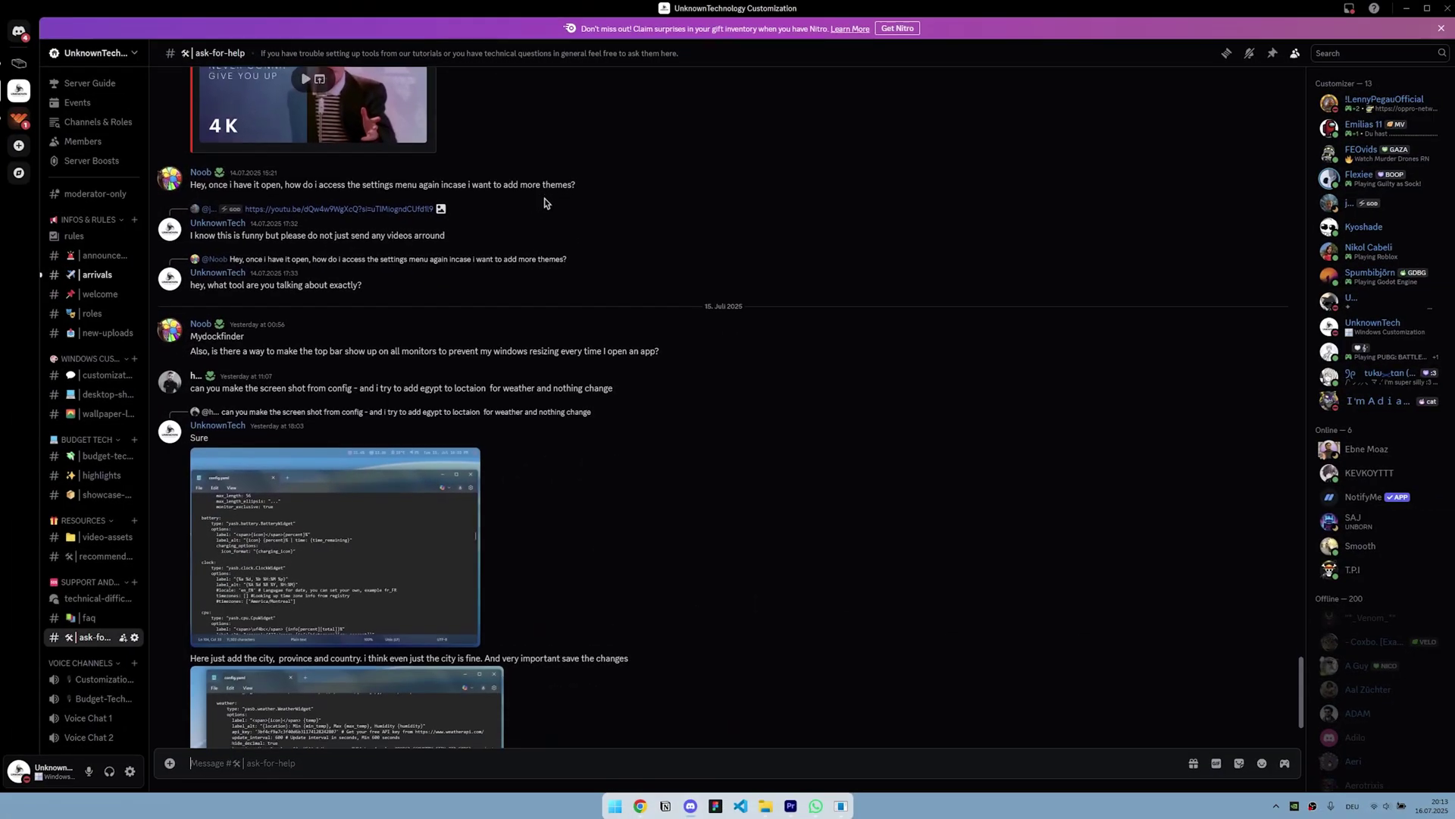
scroll(544, 203, down, 2)
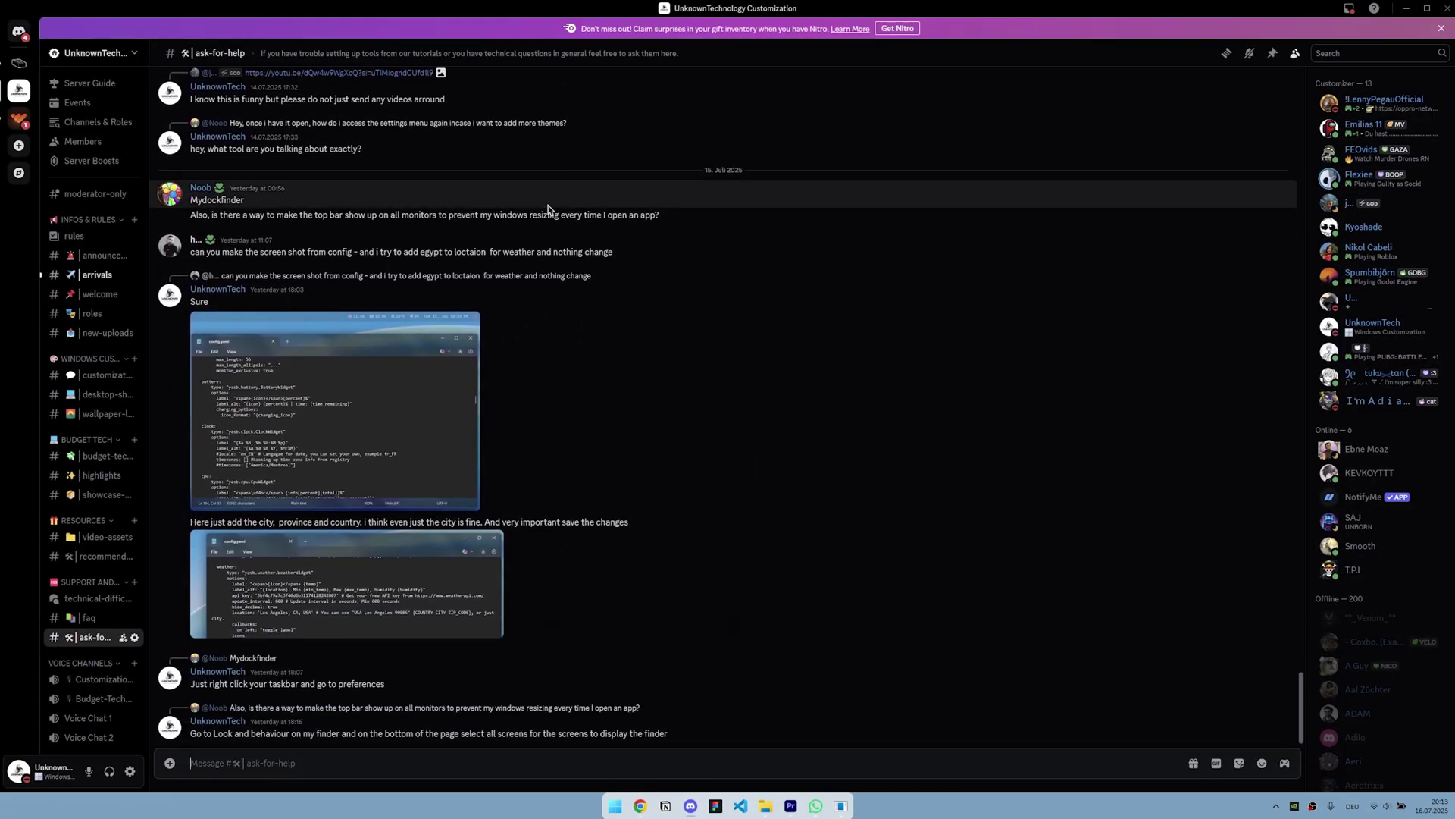
scroll(551, 210, up, 5)
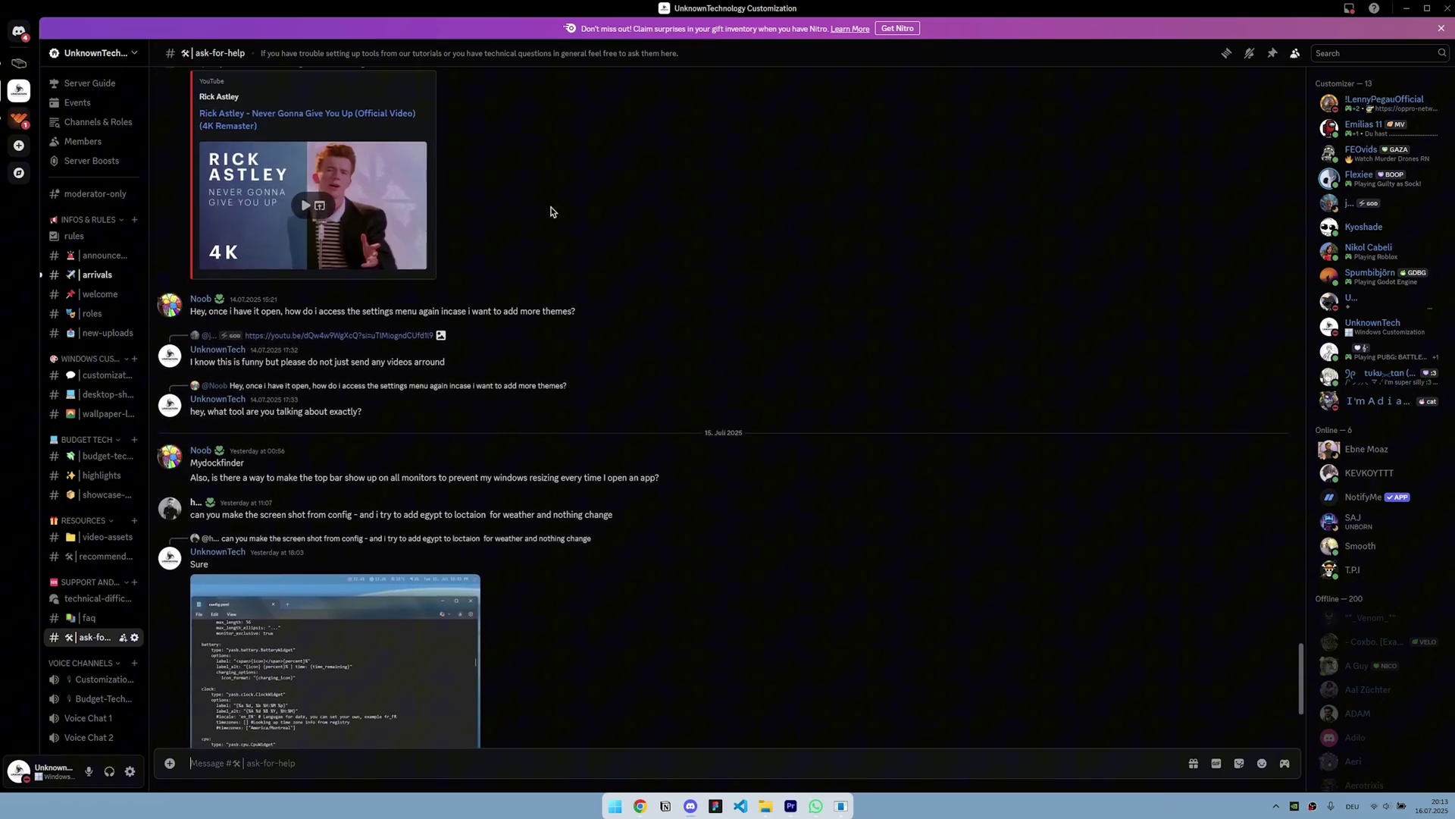